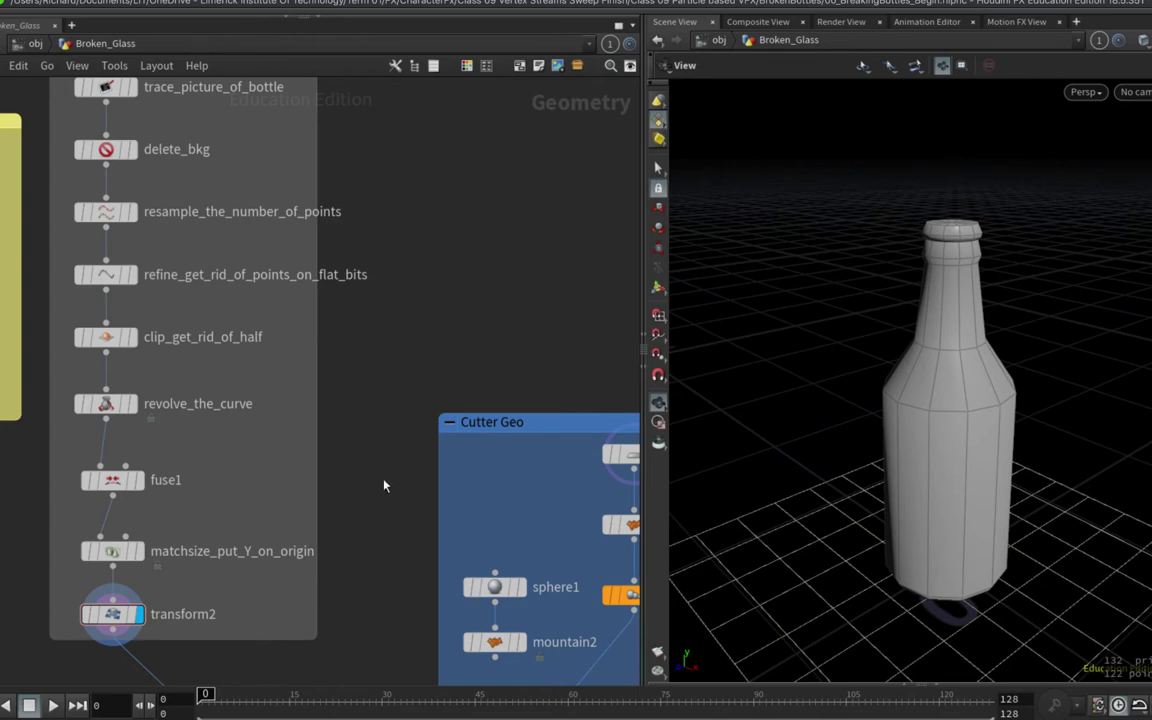
Display the transform1 cutter geometry and orbit around the shattered cutter pieces
middle_click_drag(386, 491, 301, 352)
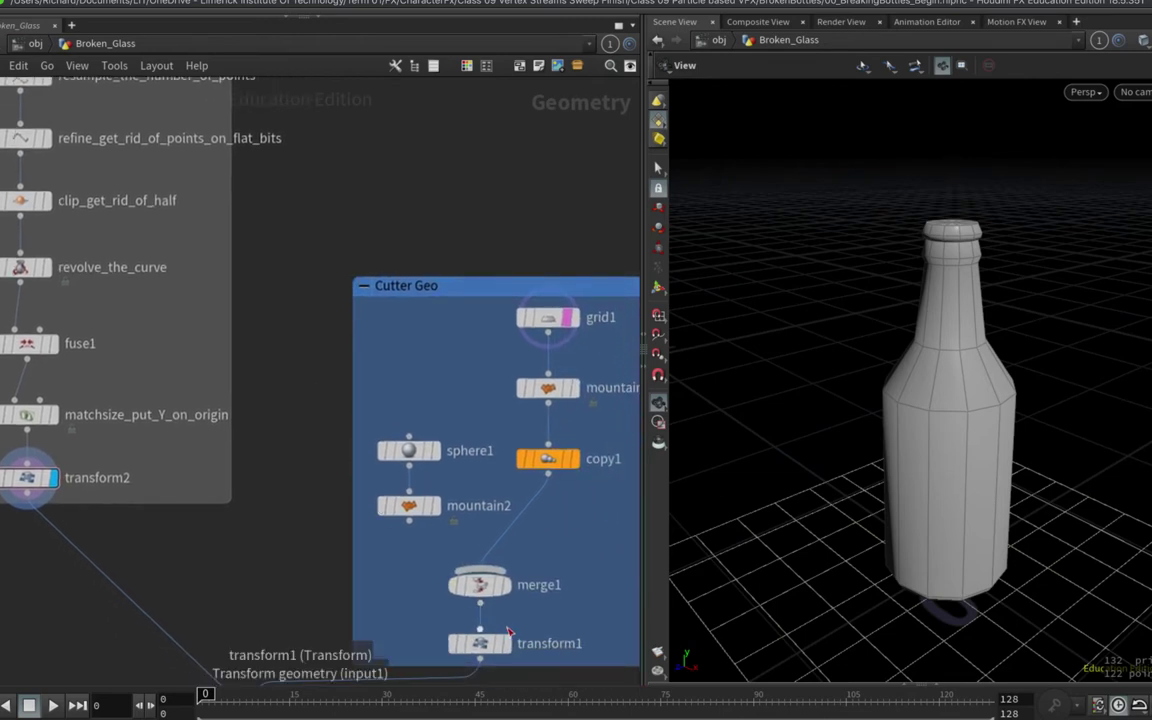
left_click(508, 643)
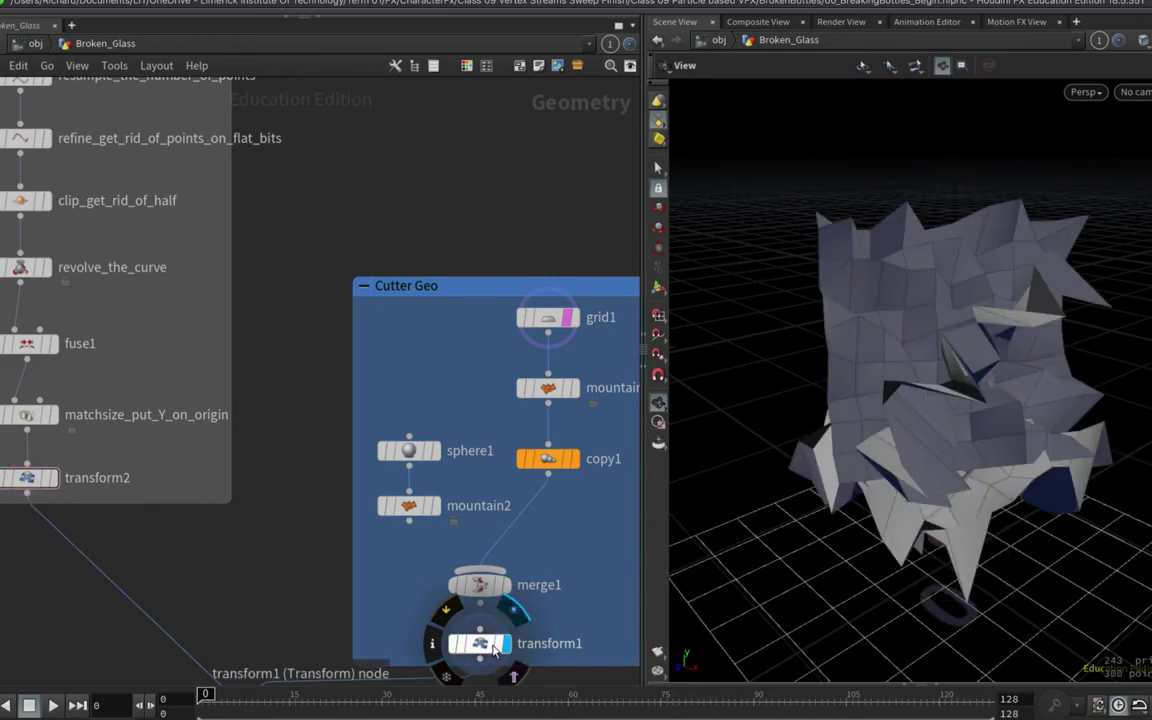
left_click_drag(805, 429, 900, 416)
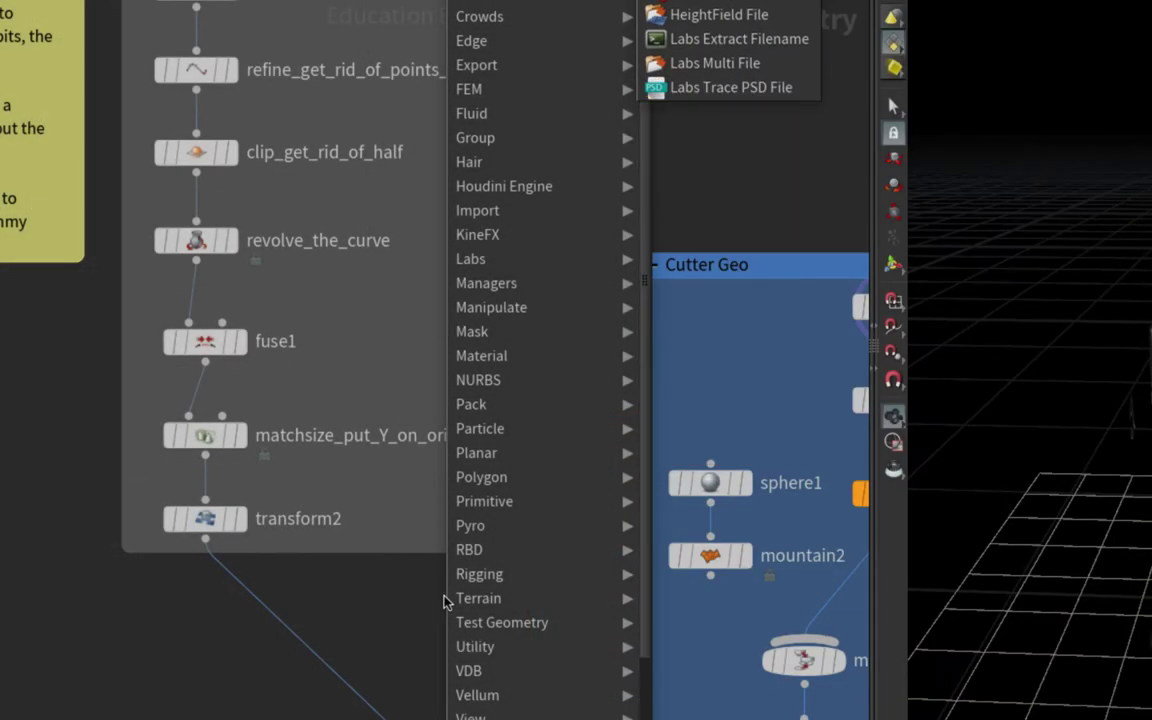
Add a file1 File node reading default.bgeo, display it, and show its parameters
key("Return")
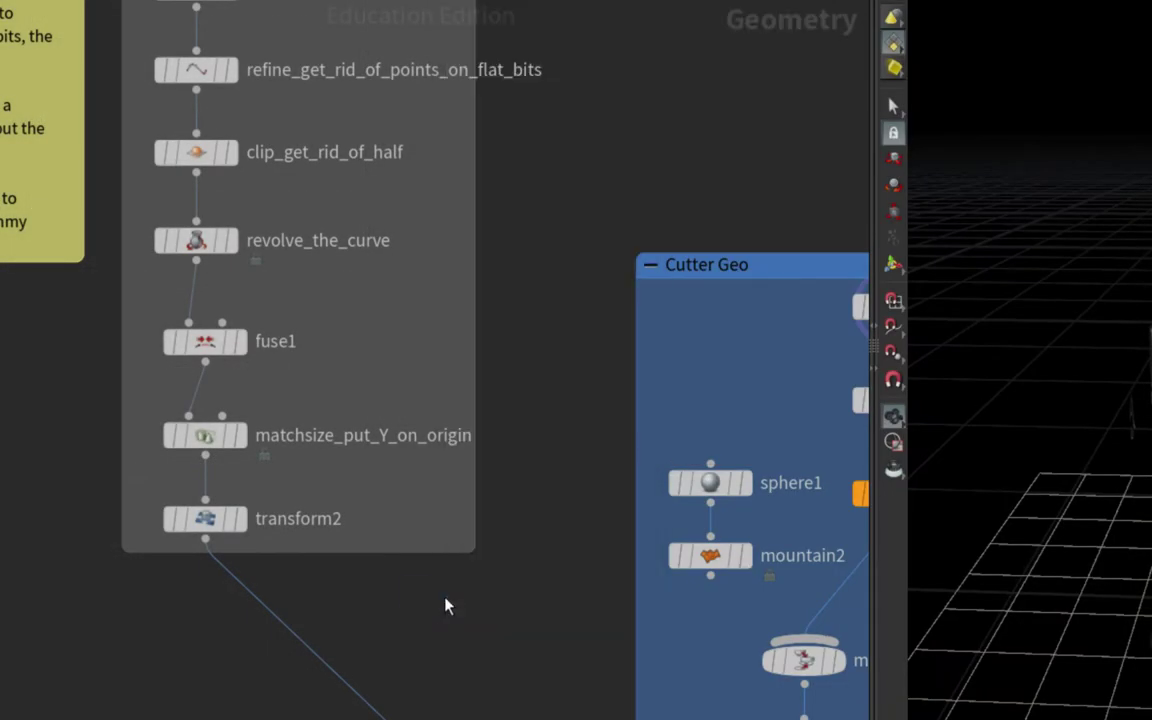
left_click(443, 596)
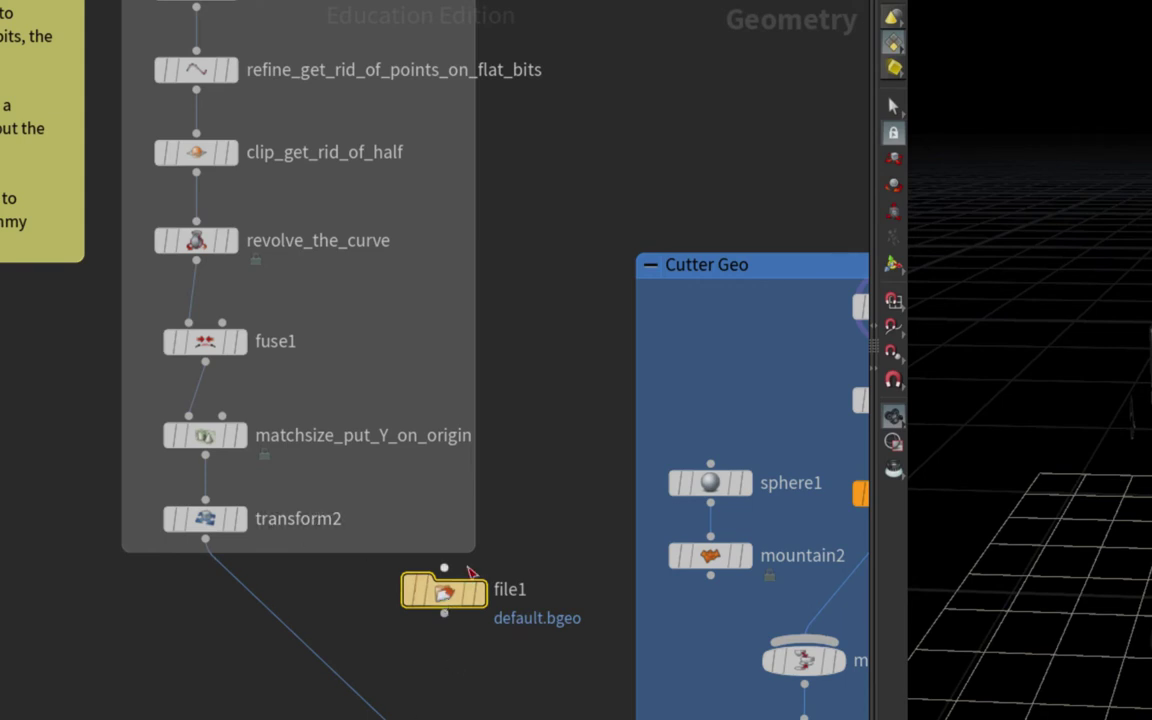
left_click(481, 593)
key("p")
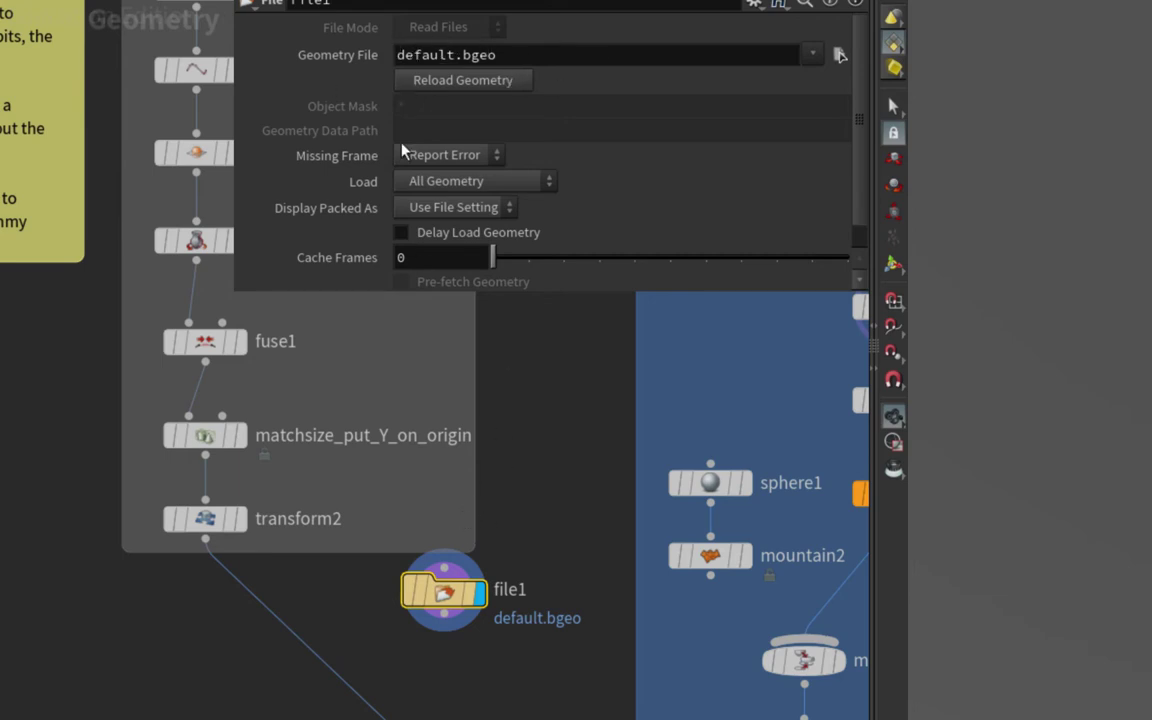
middle_click_drag(437, 667, 406, 545)
mouse_move(405, 480)
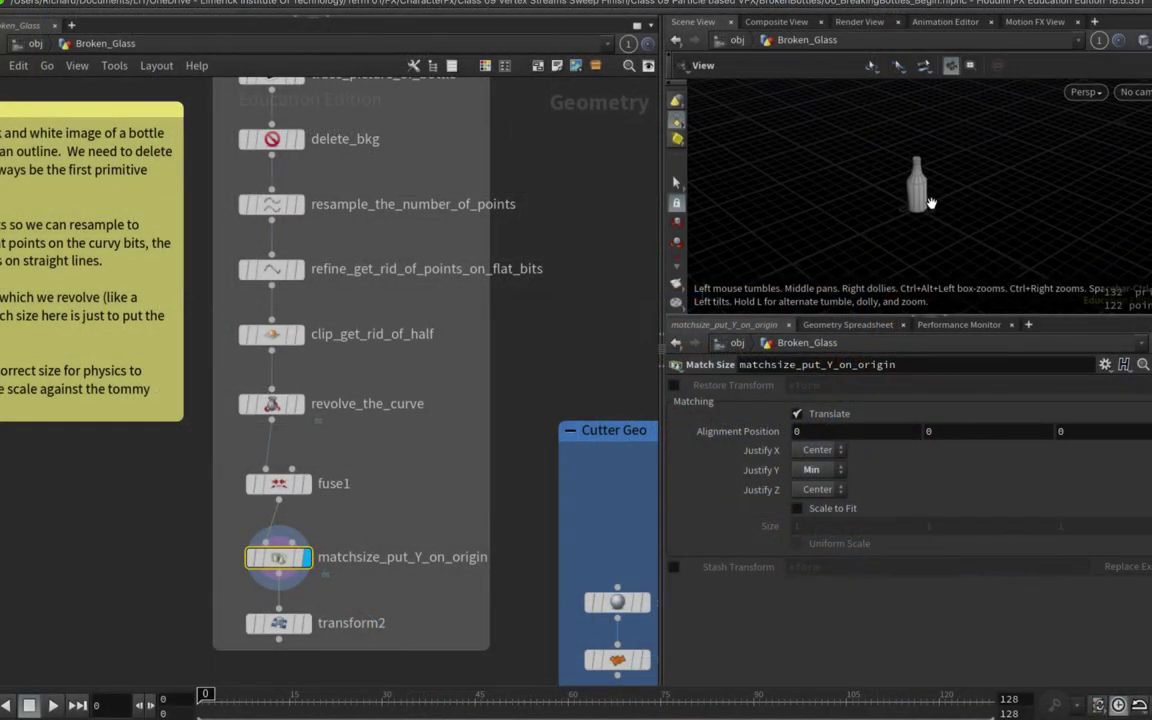
Enlarge the 3D view and add a testgeometry_tommy1 node beside the bottle chain
left_click_drag(816, 196, 930, 217)
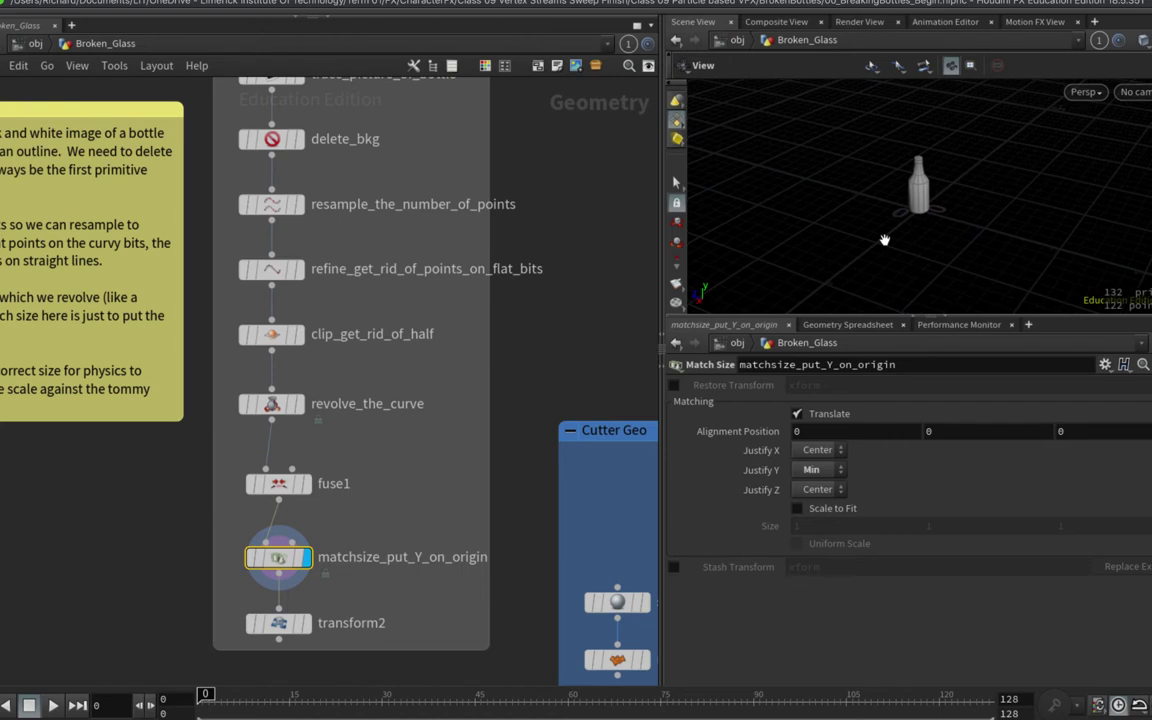
left_click_drag(886, 316, 886, 403)
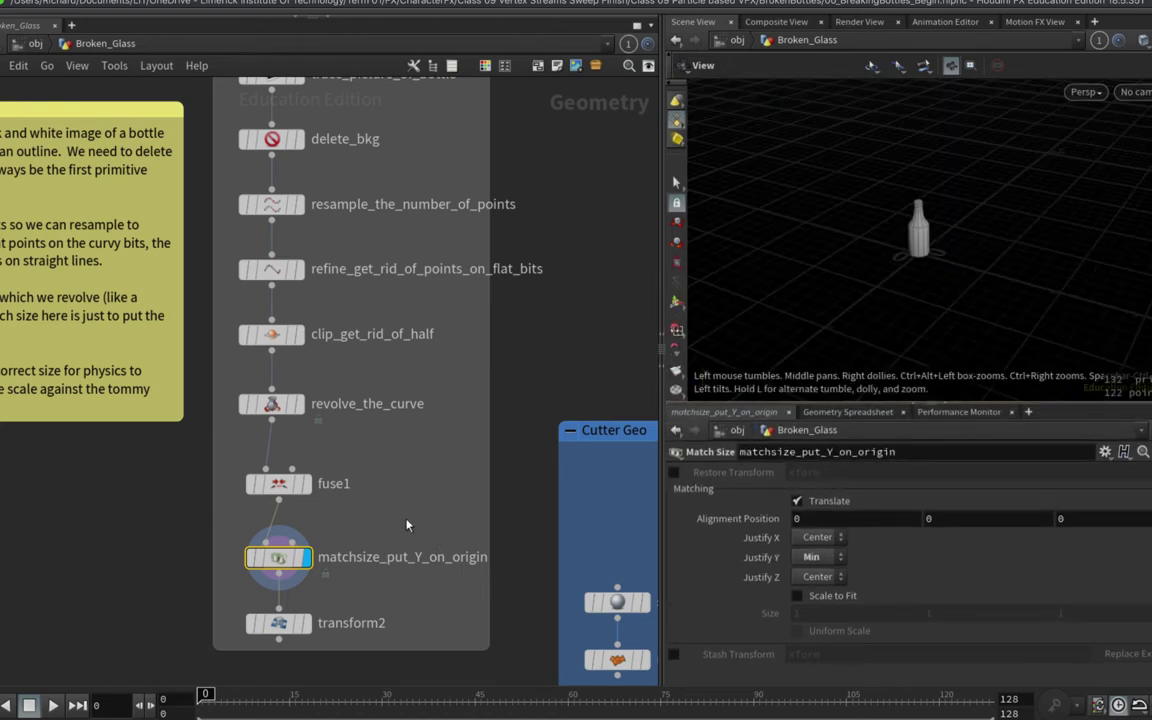
middle_click_drag(407, 518, 386, 455)
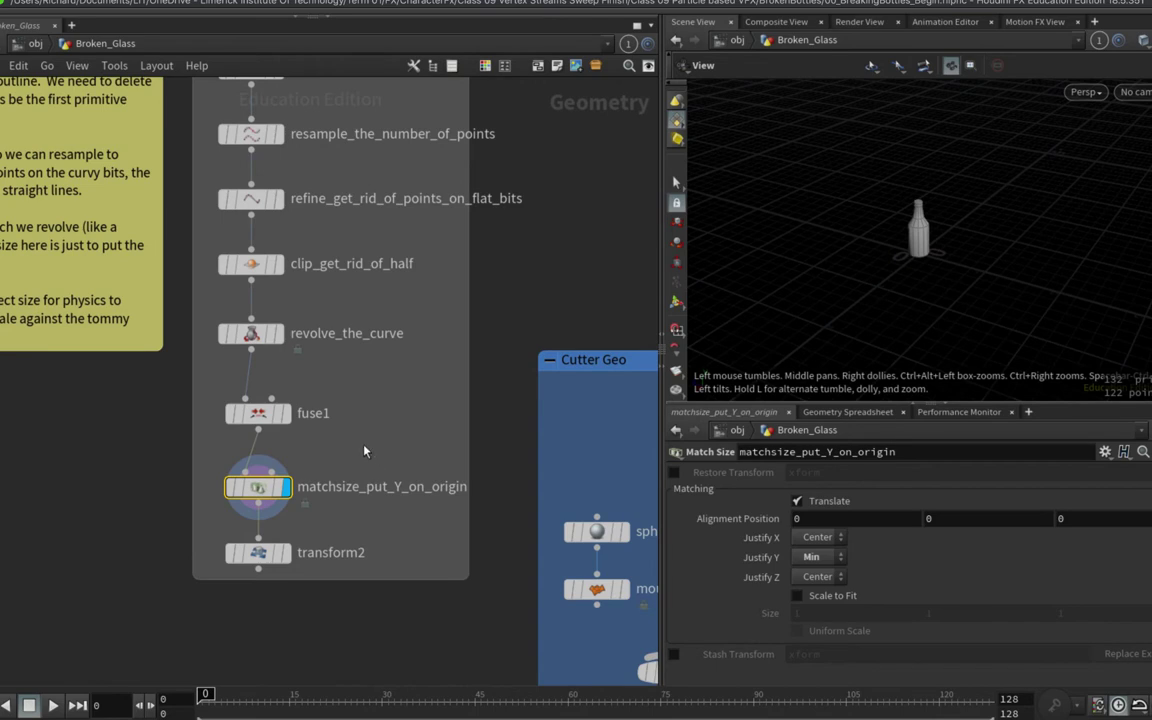
key("Tab")
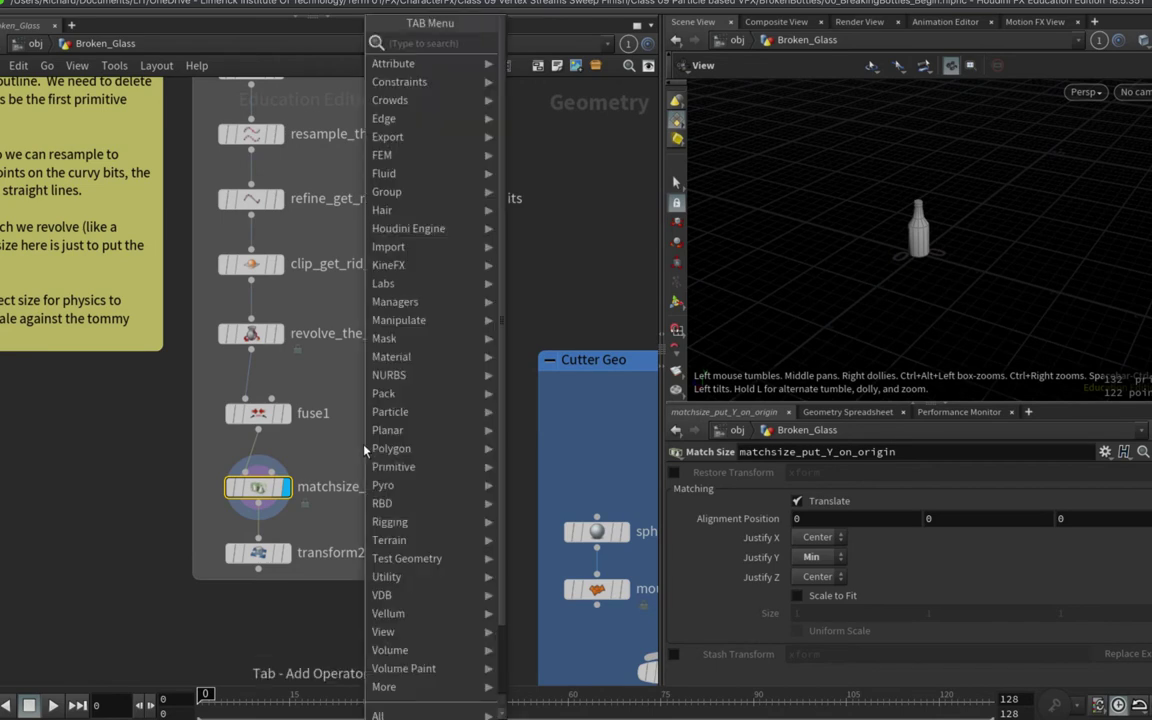
type("tommy")
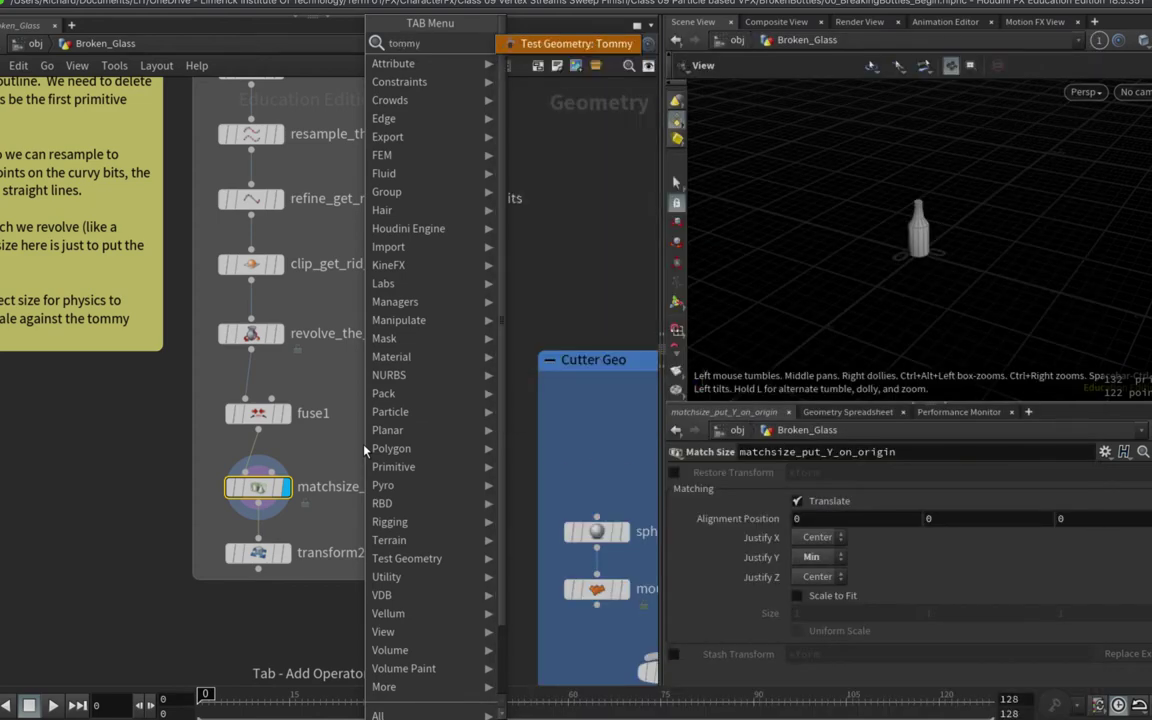
key("Return")
left_click(364, 447)
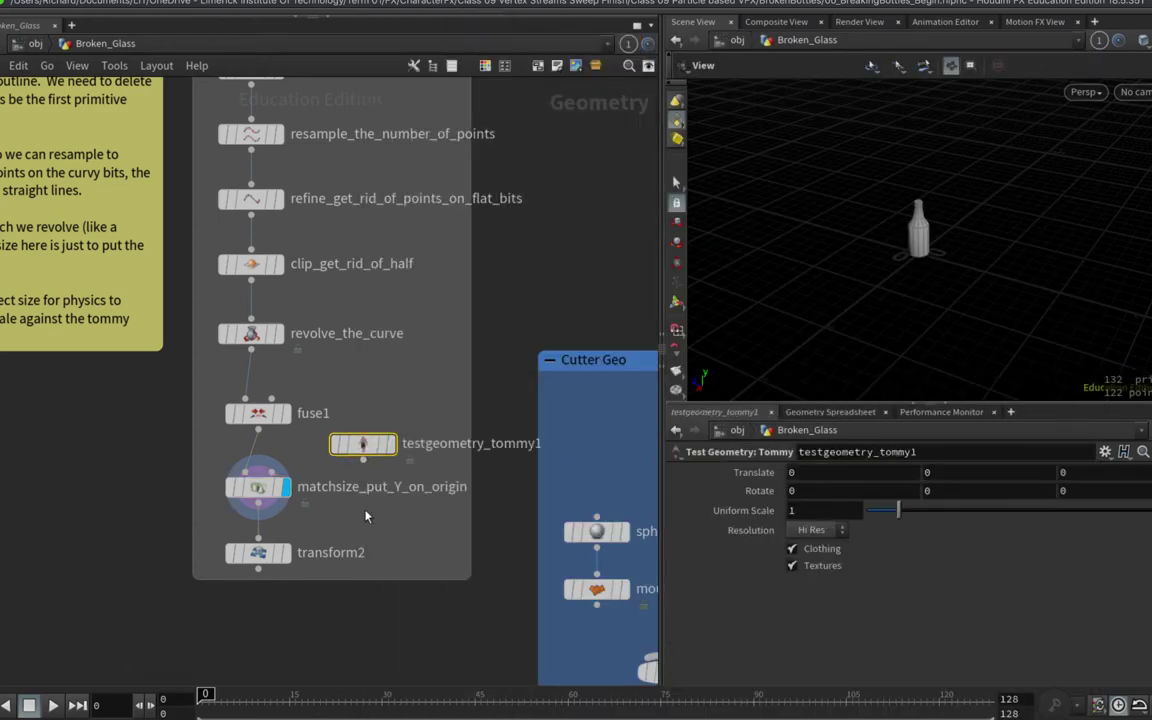
Merge matchsize_put_Y_on_origin and Tommy into merge2, display it, and compare sizes
key("Tab")
mouse_move(379, 503)
type("merge")
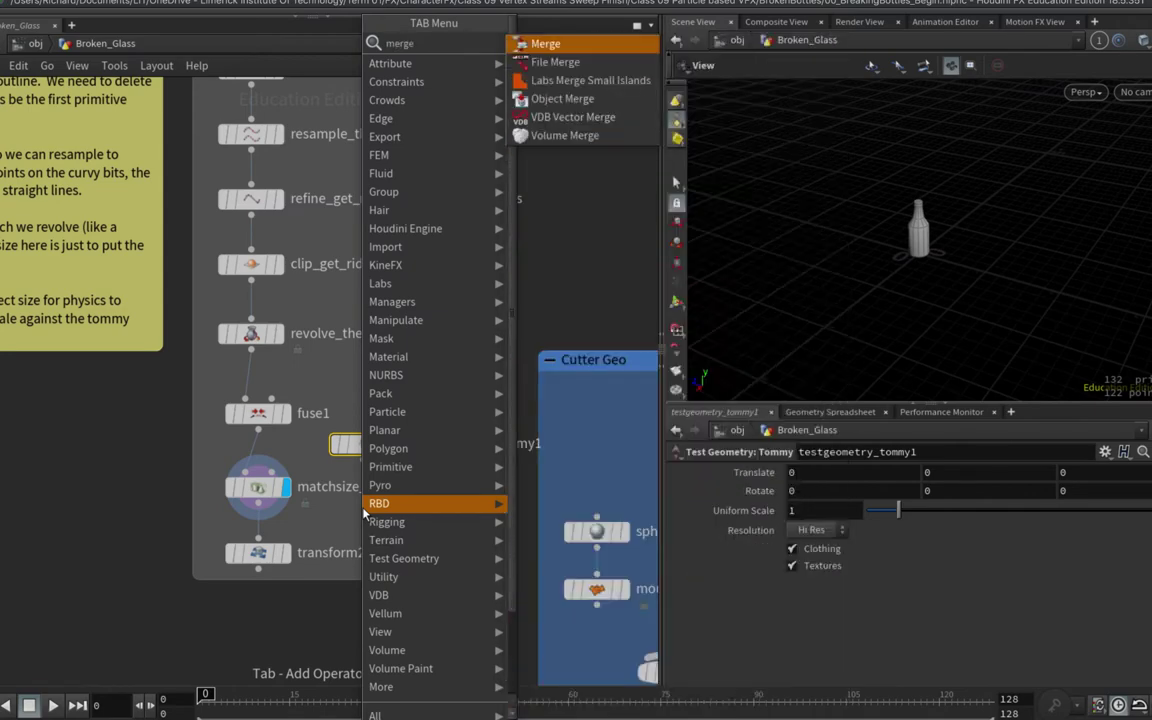
key("Return")
left_click(363, 531)
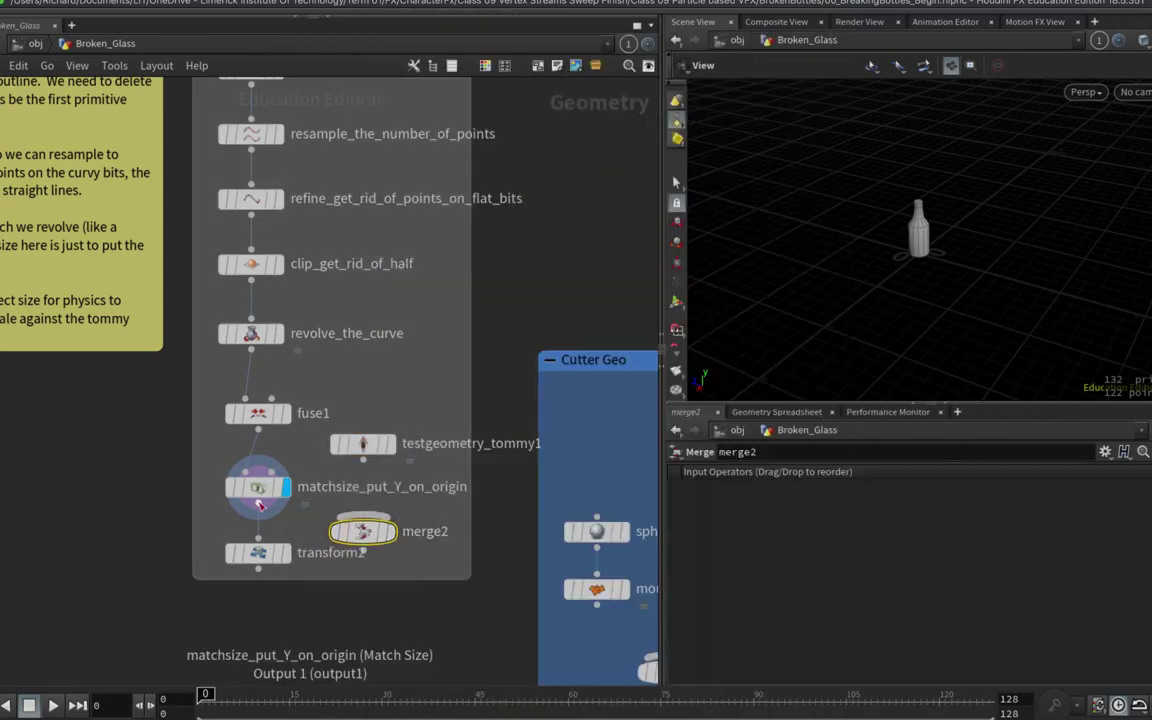
left_click_drag(258, 505, 363, 518)
left_click_drag(363, 457, 363, 518)
left_click(390, 531)
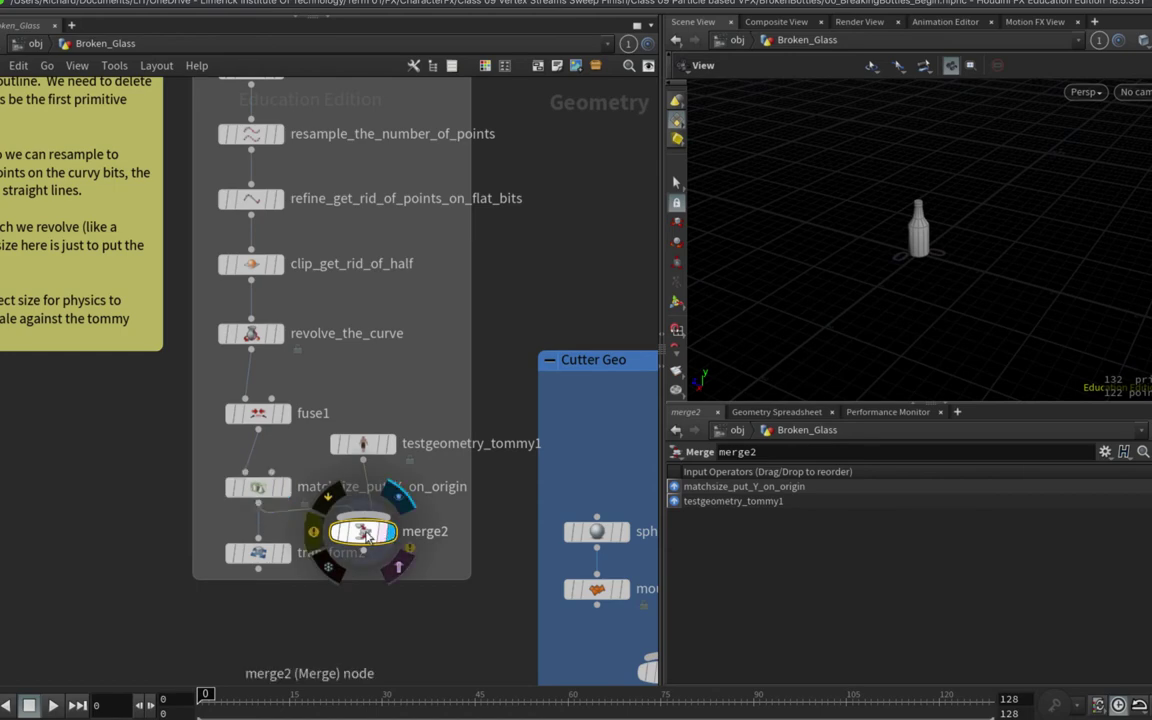
left_click_drag(810, 249, 945, 260)
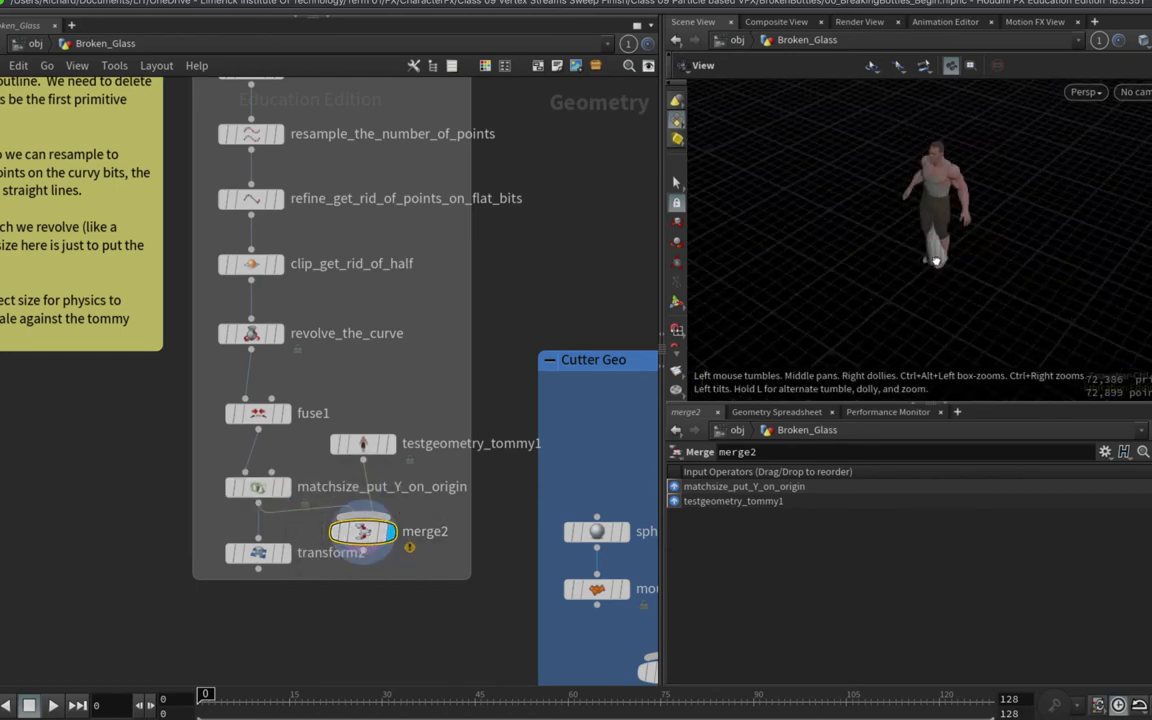
scroll(945, 260, "up", 8)
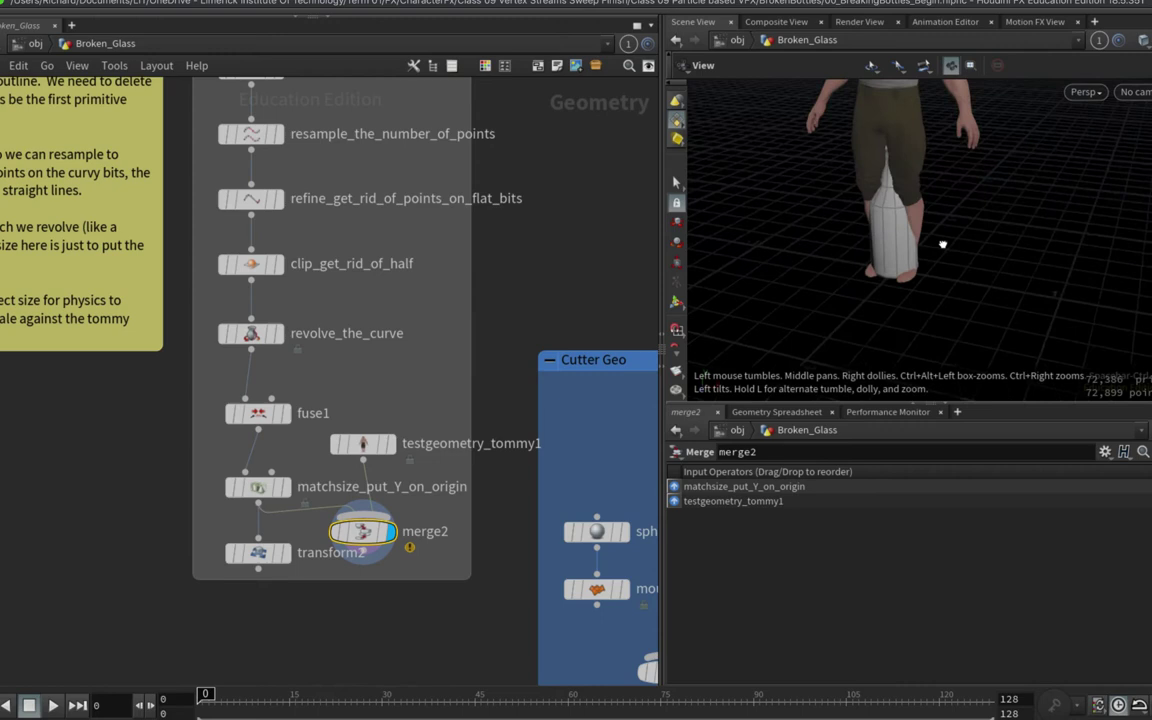
scroll(944, 240, "down", 3)
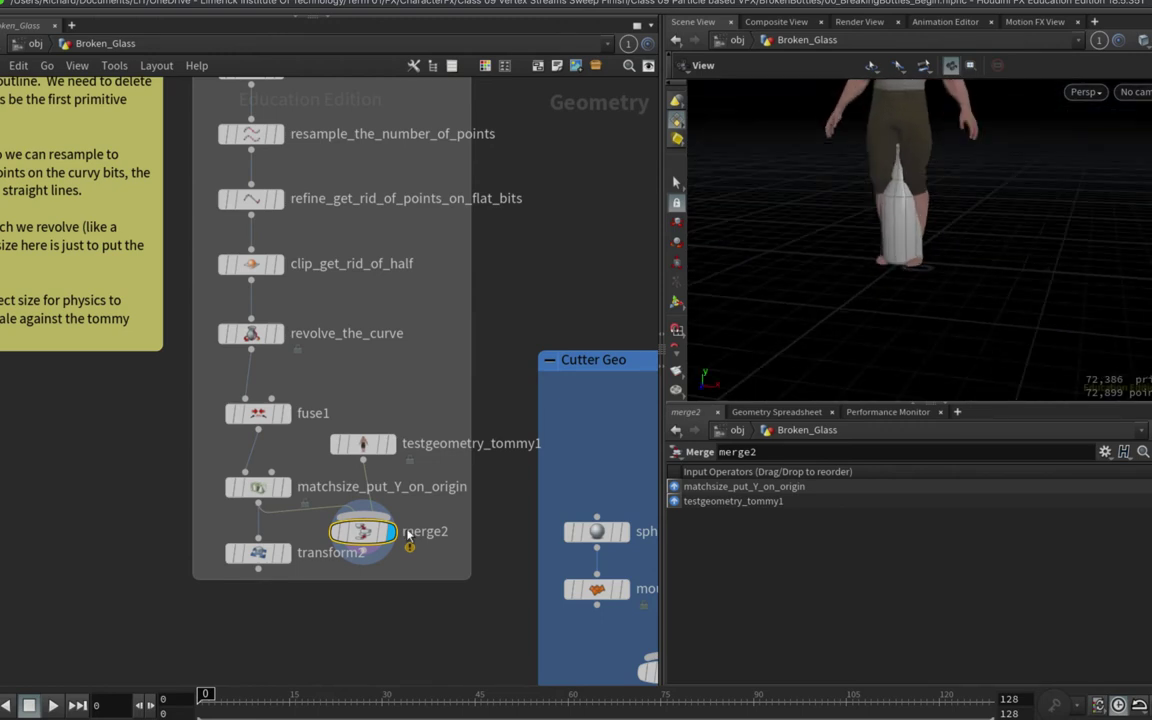
Rewire merge2's bottle input to the 0.5-scaled transform2 and display the result
left_click(287, 552)
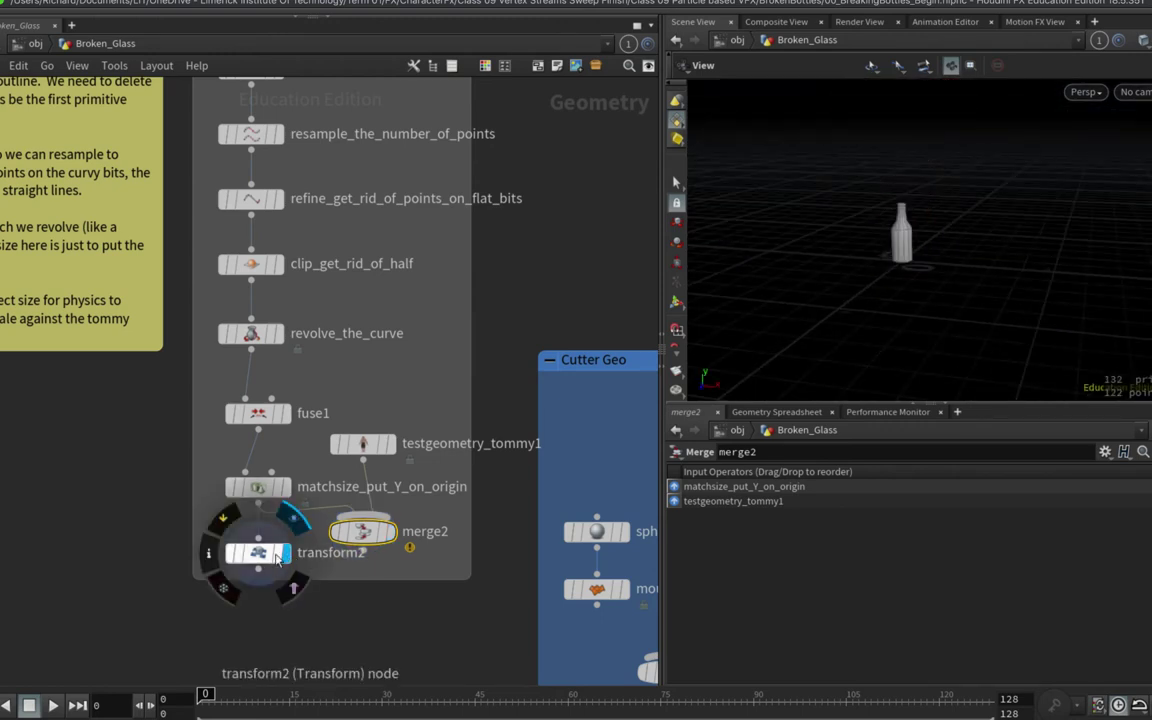
left_click_drag(316, 507, 262, 565)
left_click(258, 552)
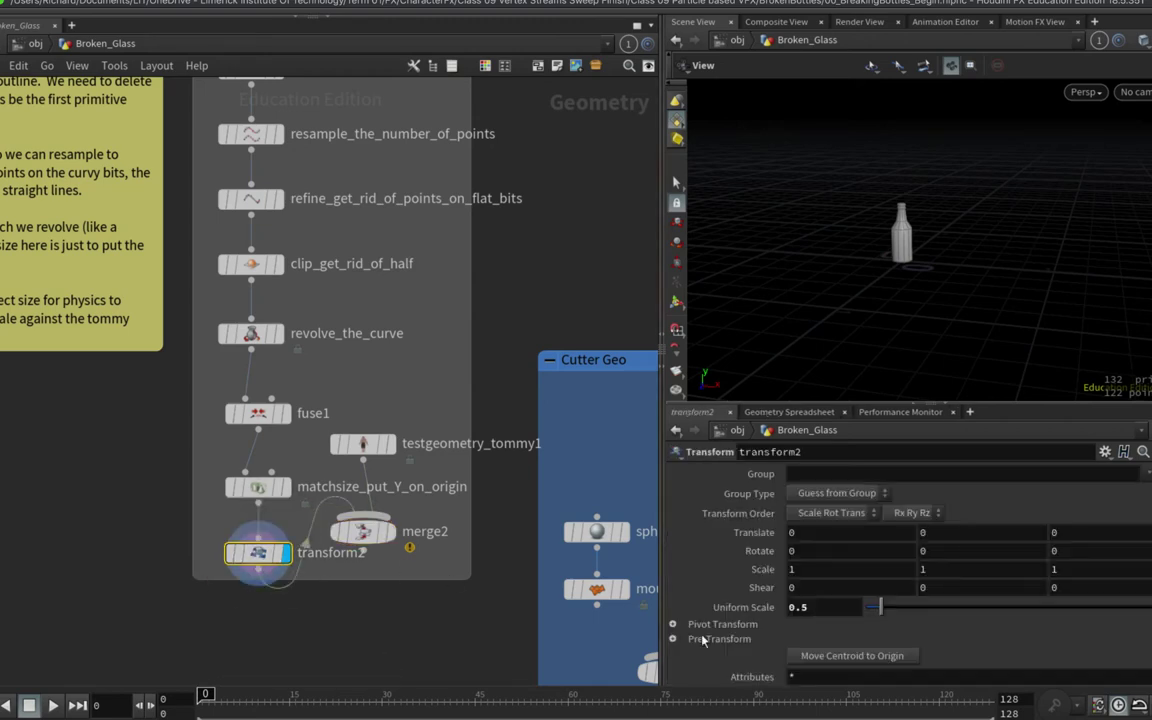
left_click(385, 531)
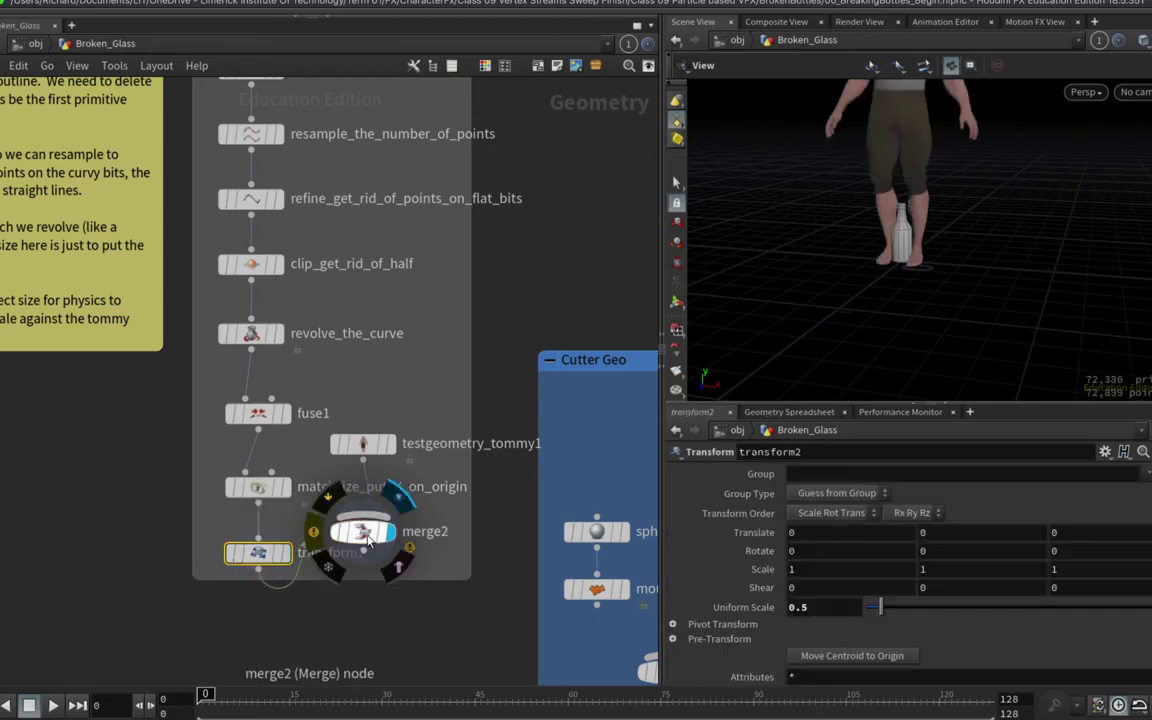
left_click(365, 532)
scroll(957, 265, "up", 2)
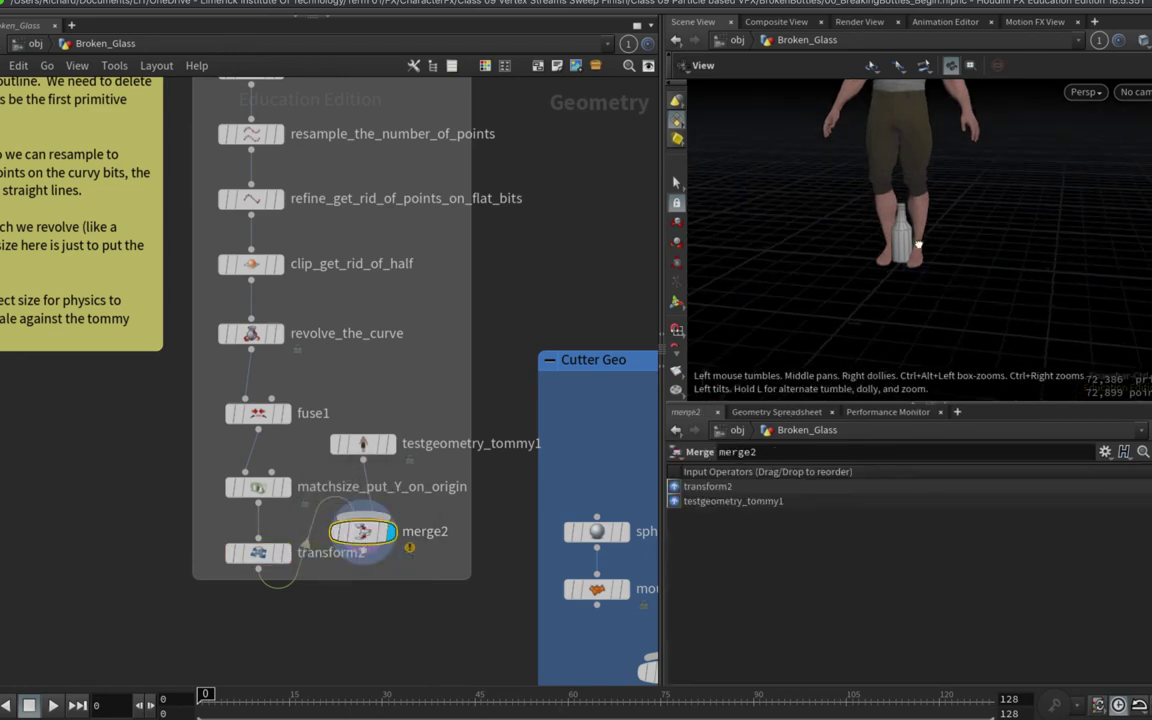
scroll(1006, 238, "down", 2)
scroll(813, 342, "down", 3)
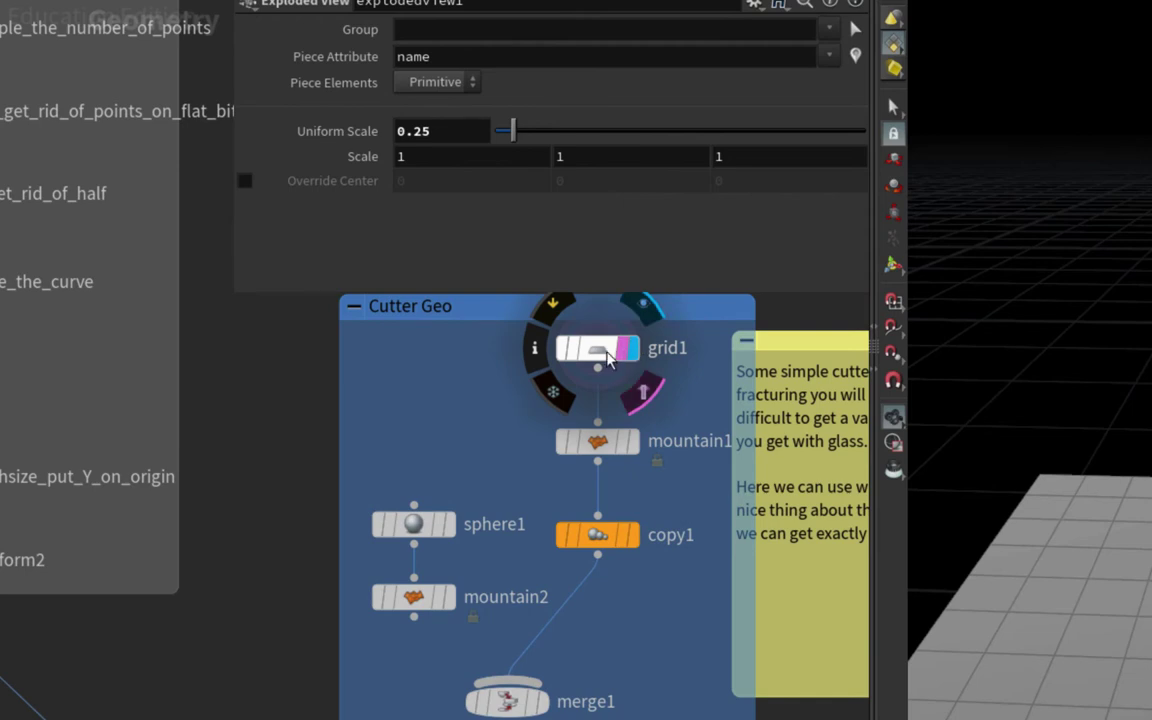
Review grid1, mountain1 and copy1 in Cutter Geo, displaying copy1's three copies rotated 30, 60, 90
left_click(604, 352)
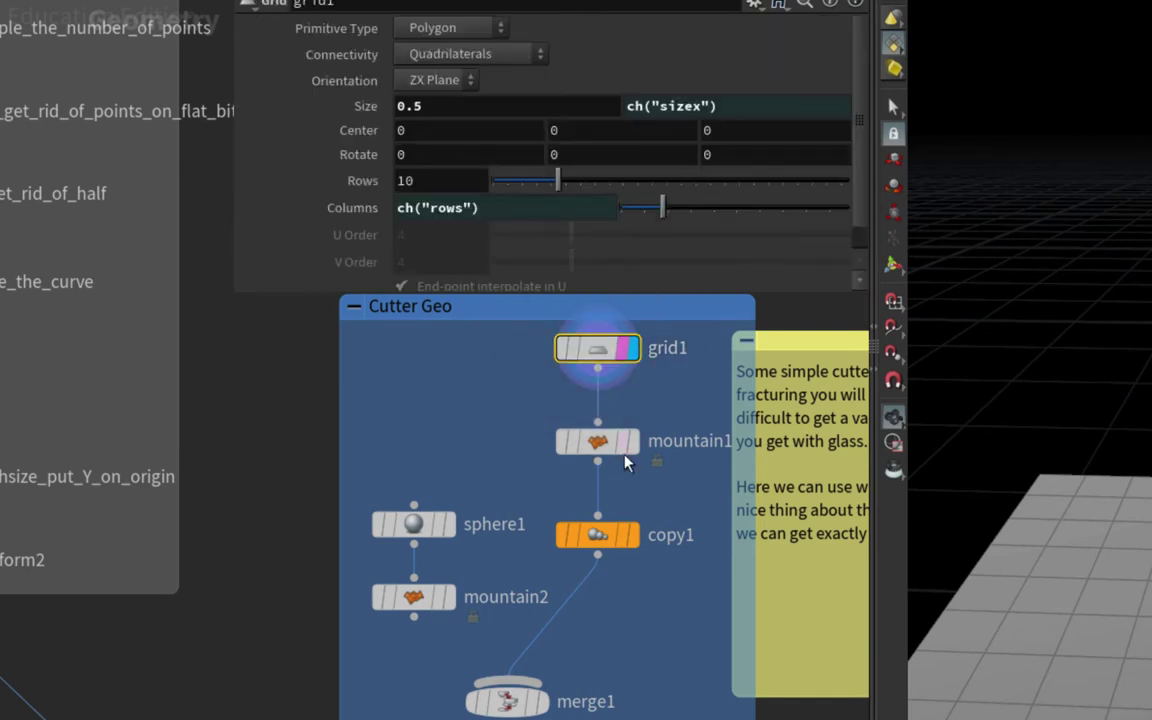
mouse_move(598, 441)
left_click(625, 386)
left_click(598, 441)
middle_click_drag(610, 445, 666, 410)
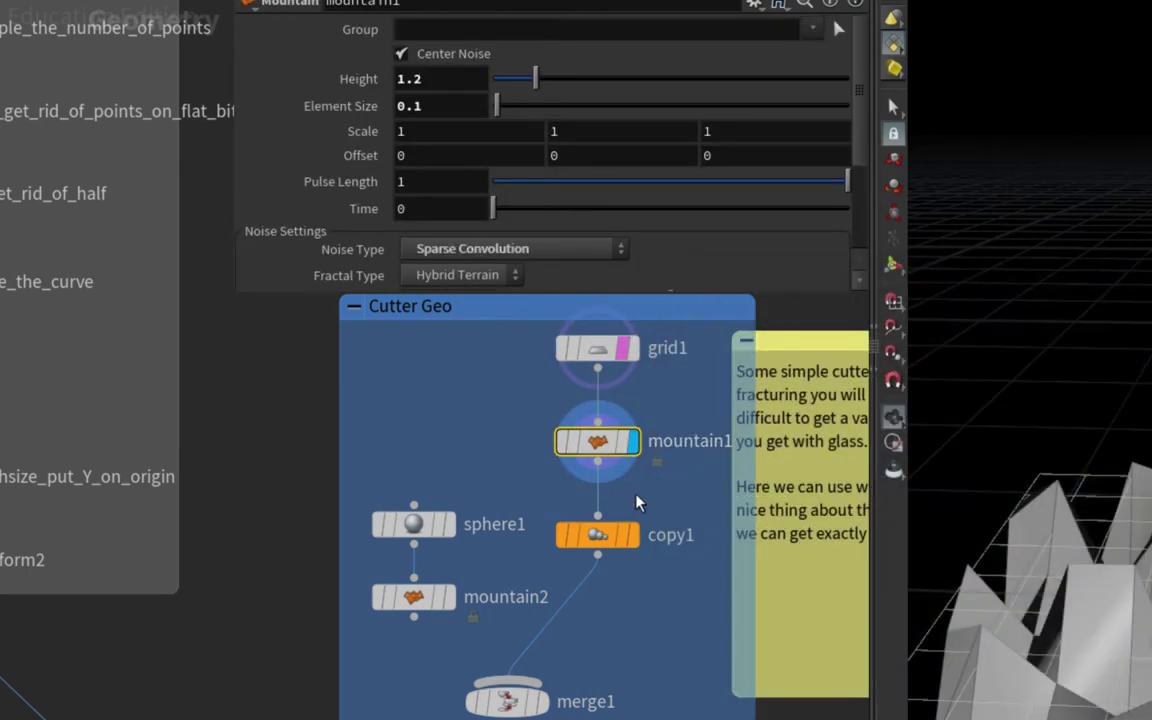
mouse_move(598, 535)
left_click(638, 535)
left_click(598, 535)
middle_click_drag(448, 493, 447, 380)
mouse_move(616, 443)
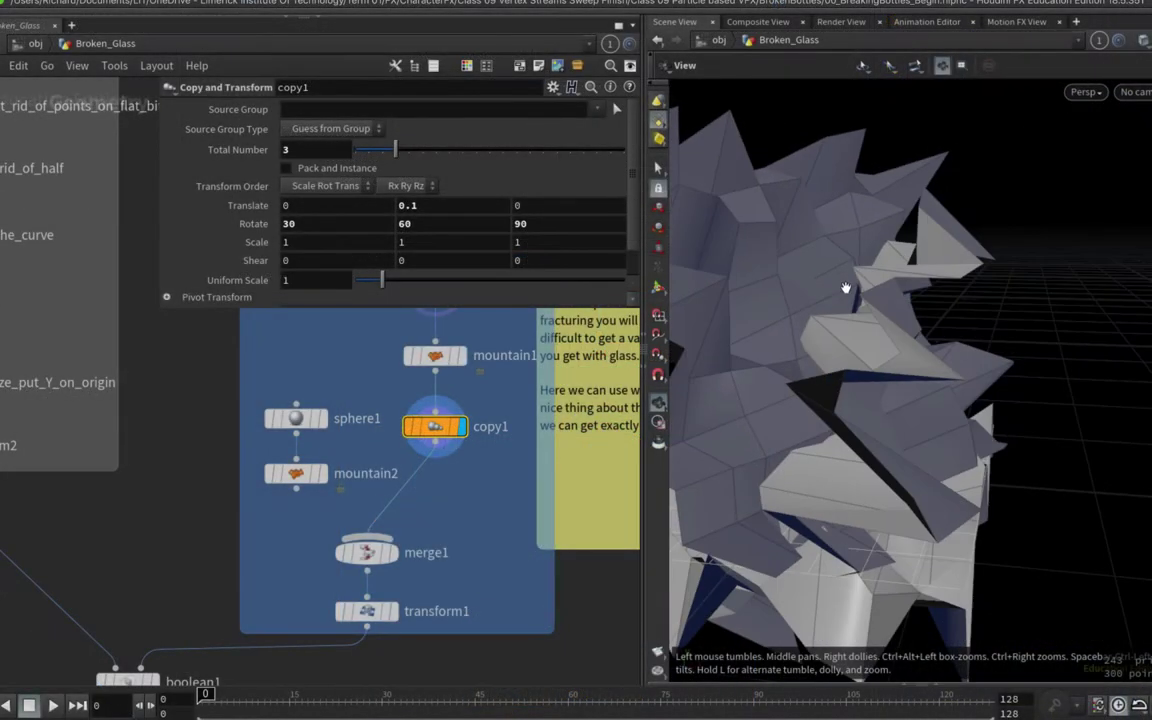
Template transform2's bottle as a wireframe over the shards and begin renaming merge1
left_click_drag(762, 258, 822, 301)
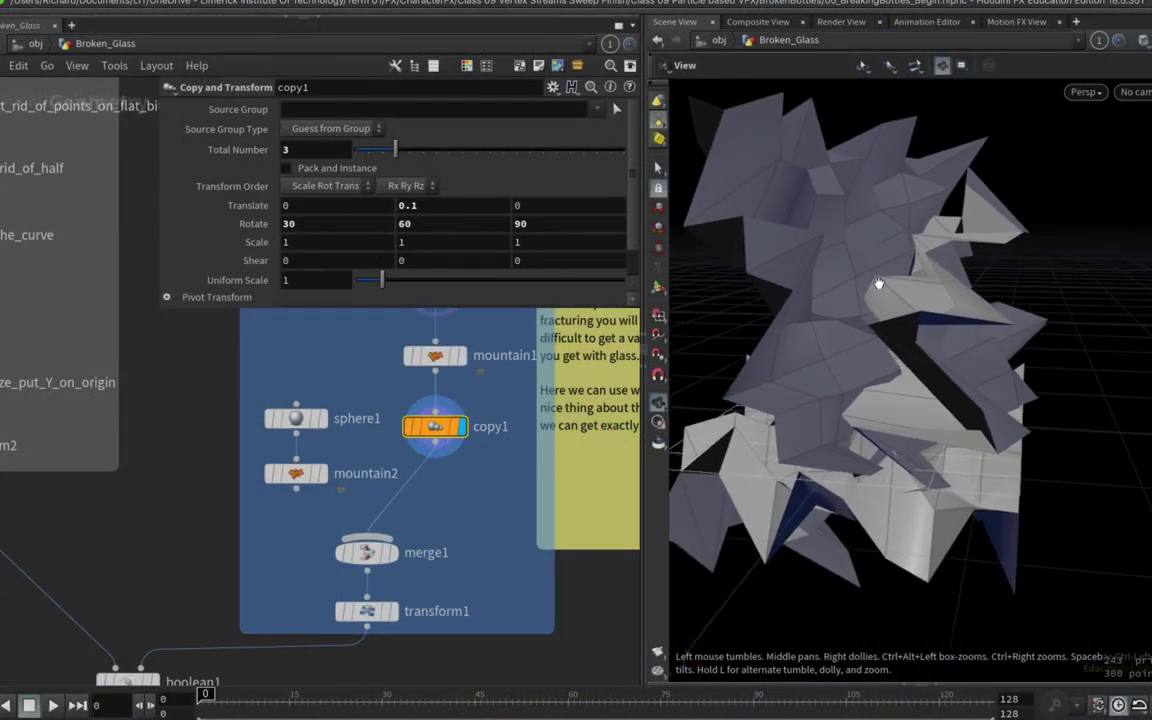
mouse_move(382, 553)
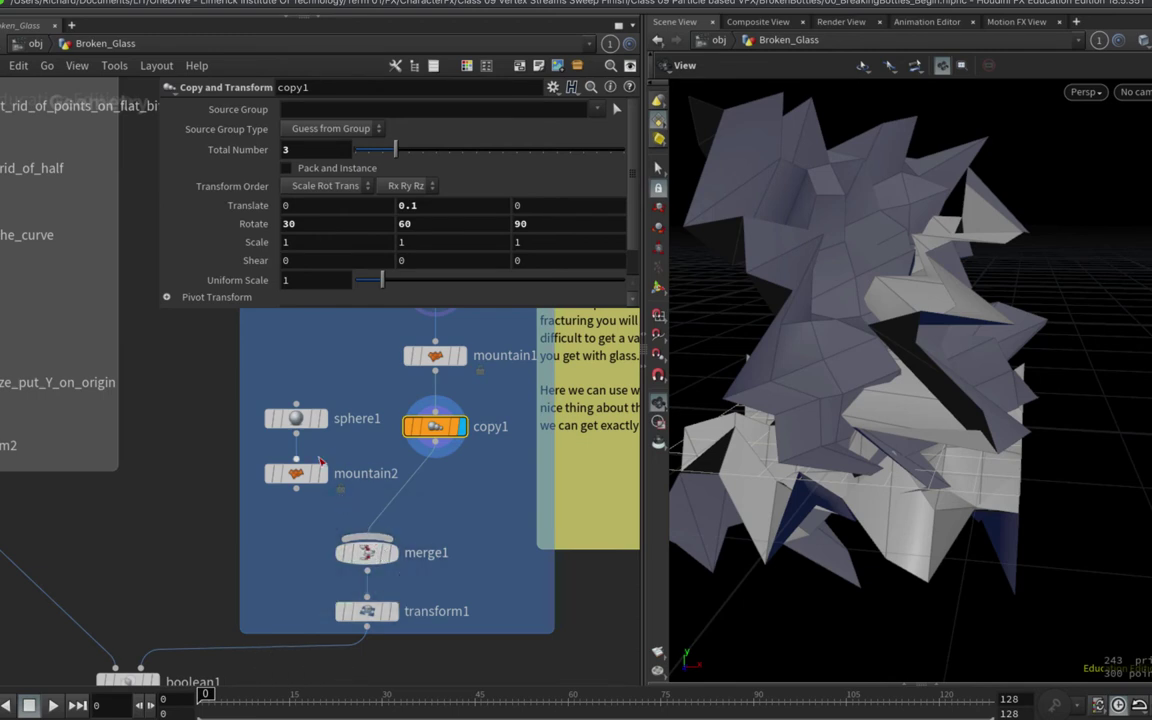
mouse_move(318, 456)
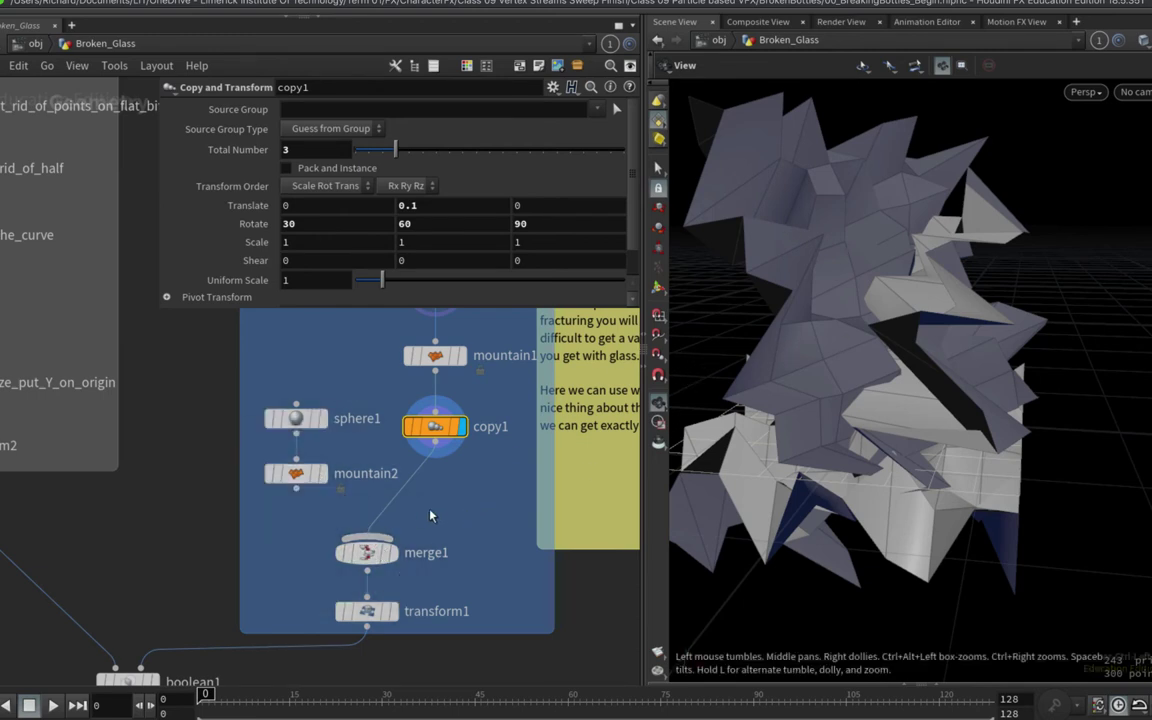
middle_click_drag(440, 538, 533, 418)
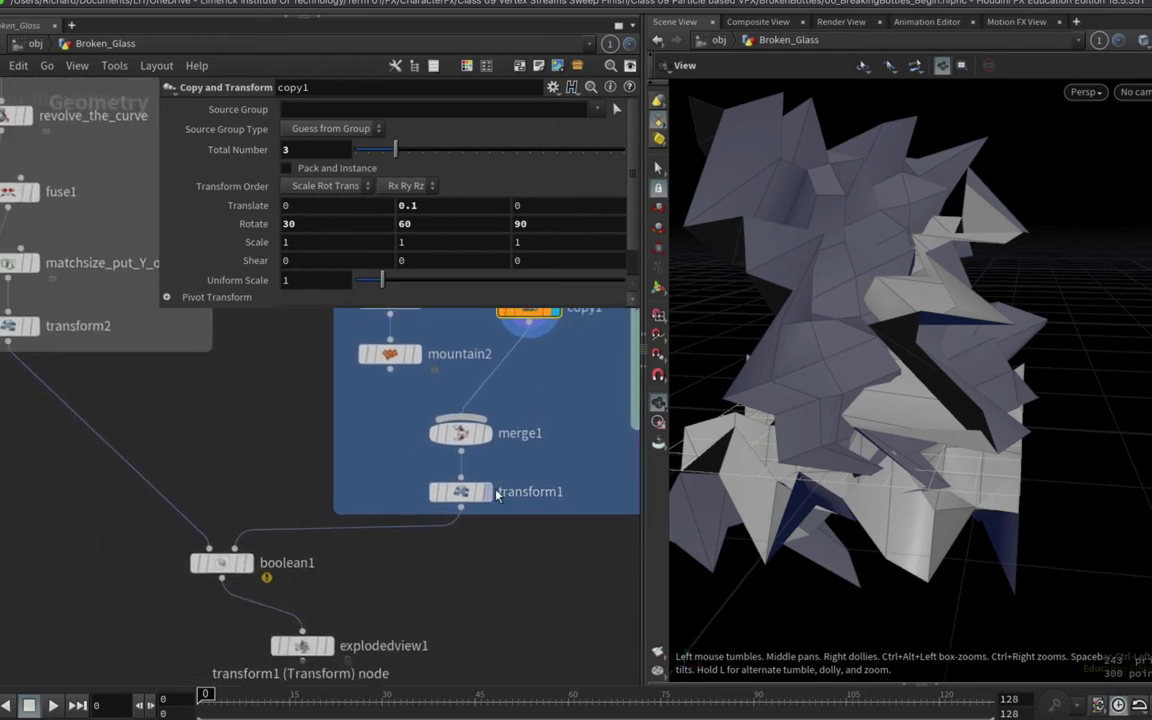
mouse_move(490, 495)
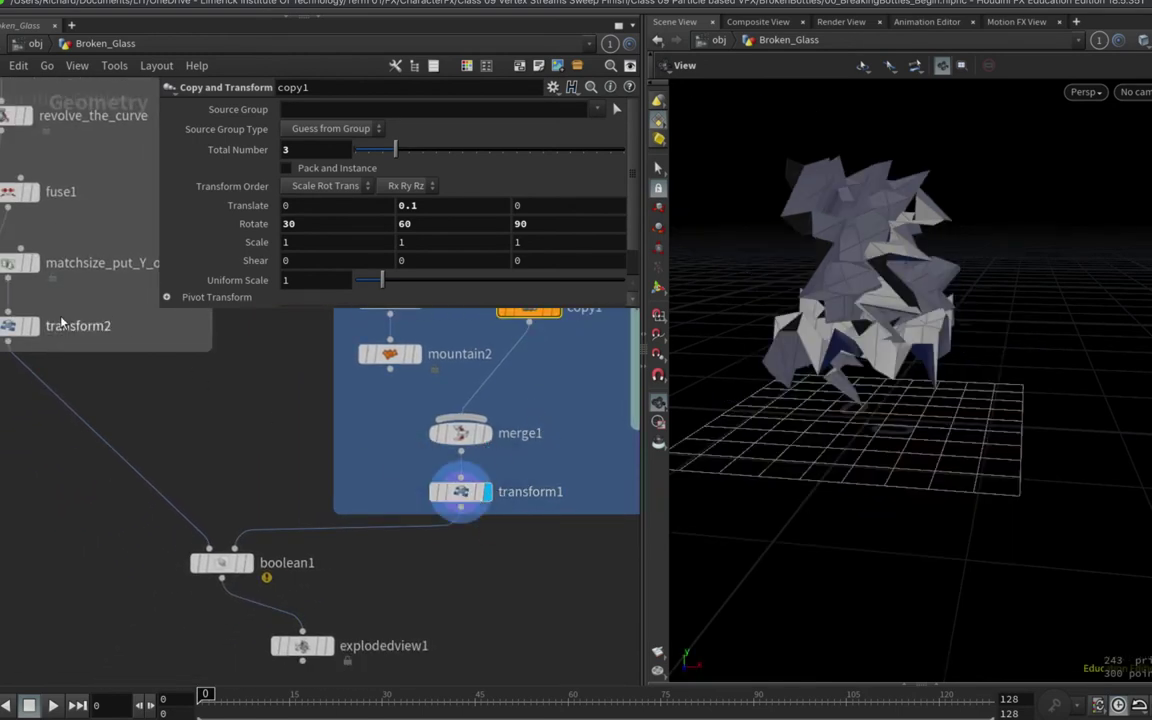
left_click(28, 328)
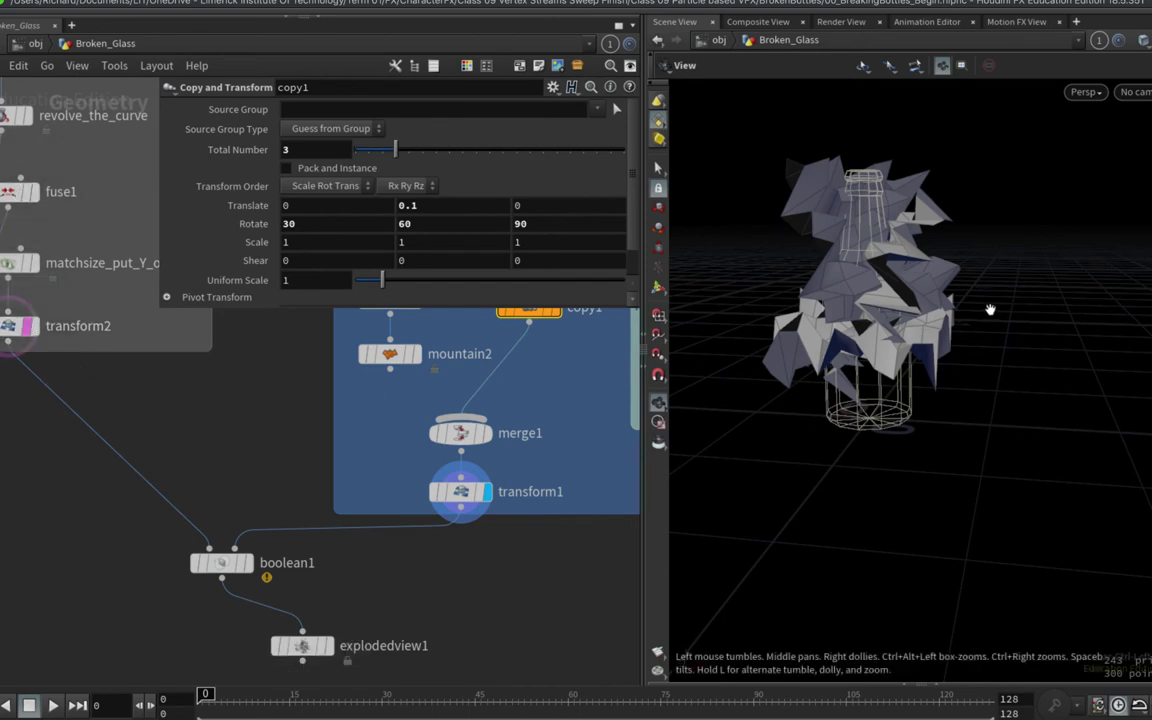
left_click_drag(887, 281, 905, 343)
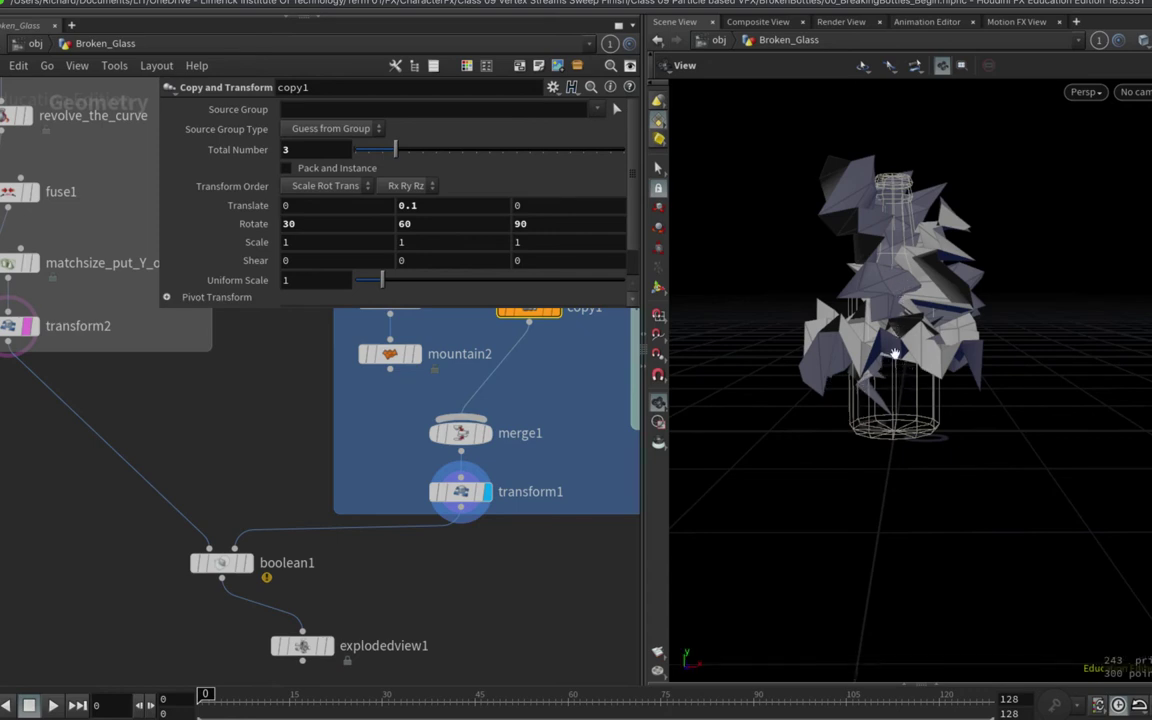
double_click(520, 433)
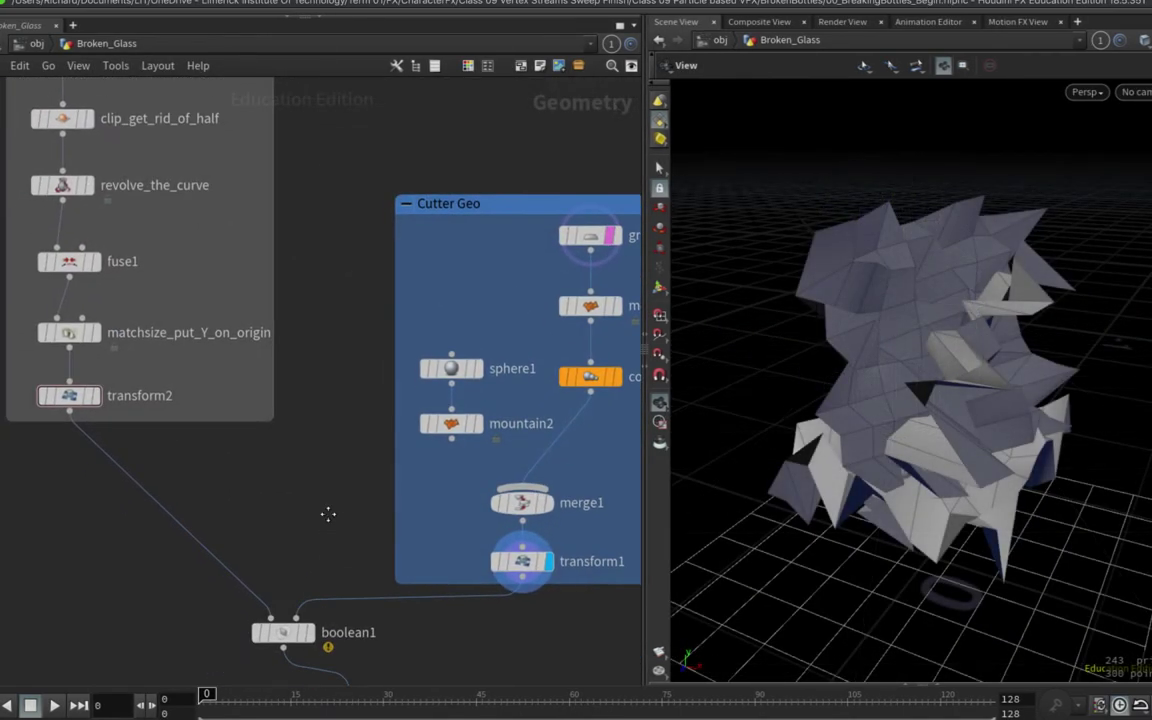
Display boolean1's result and orbit and zoom in on the broken bottle from below
left_click(304, 632)
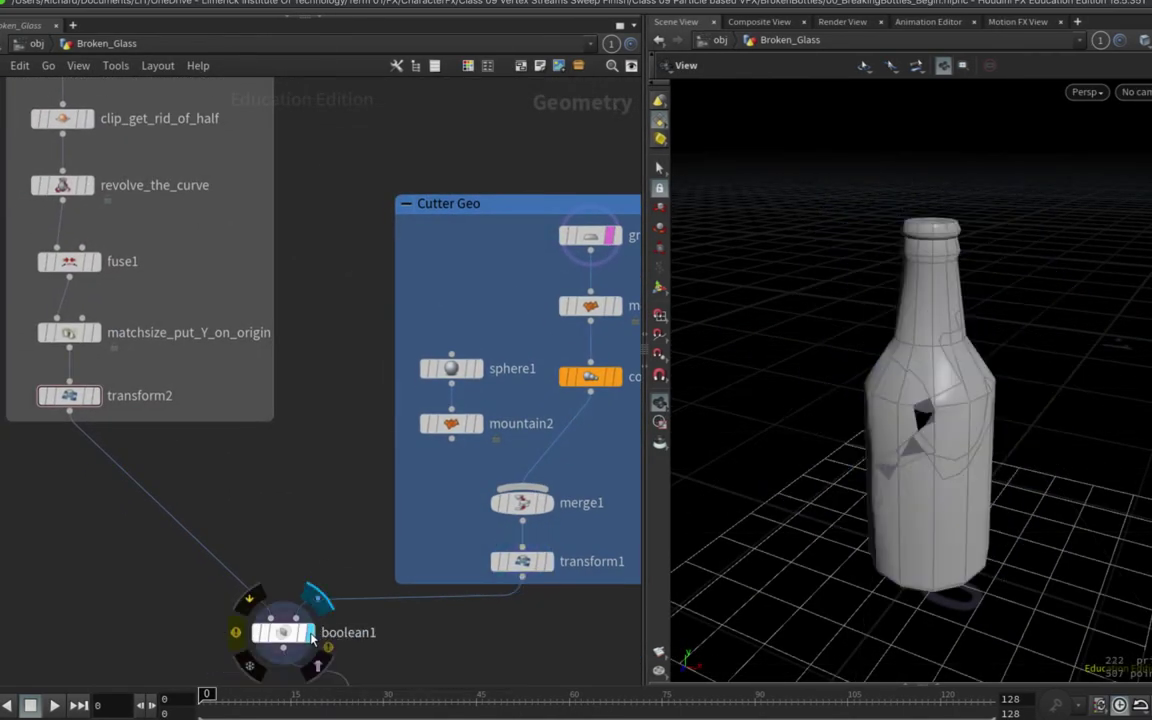
left_click_drag(800, 380, 908, 395)
scroll(945, 366, "up", 3)
scroll(945, 366, "up", 2)
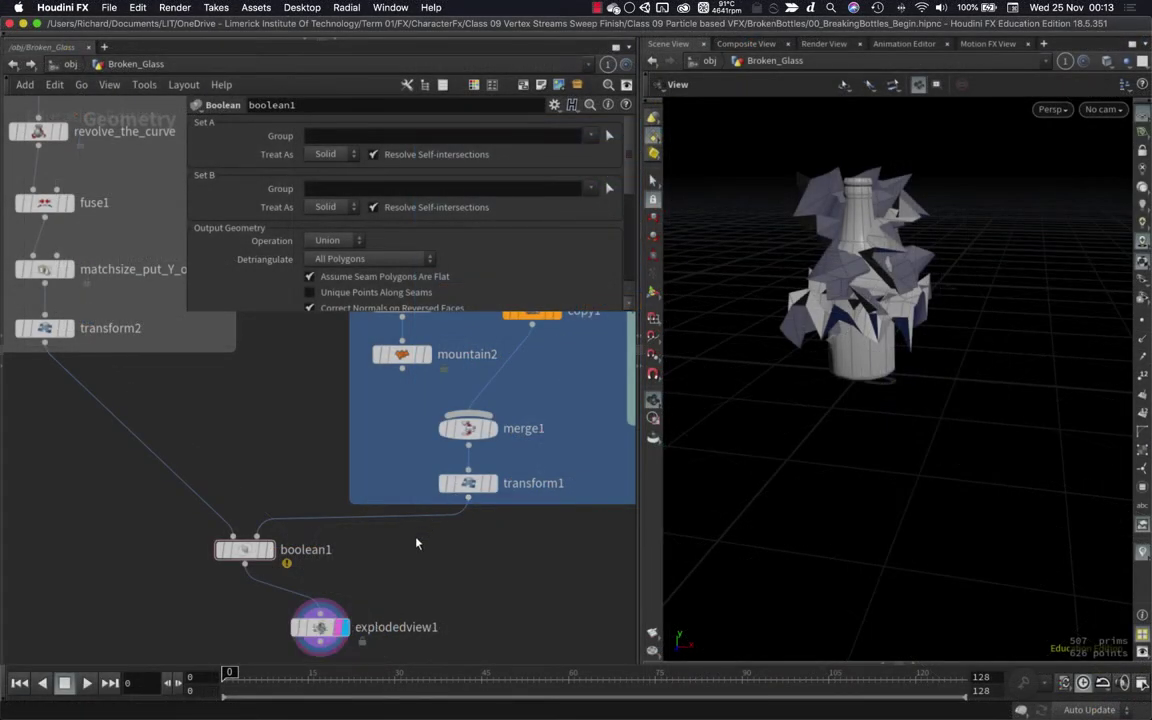
mouse_move(246, 560)
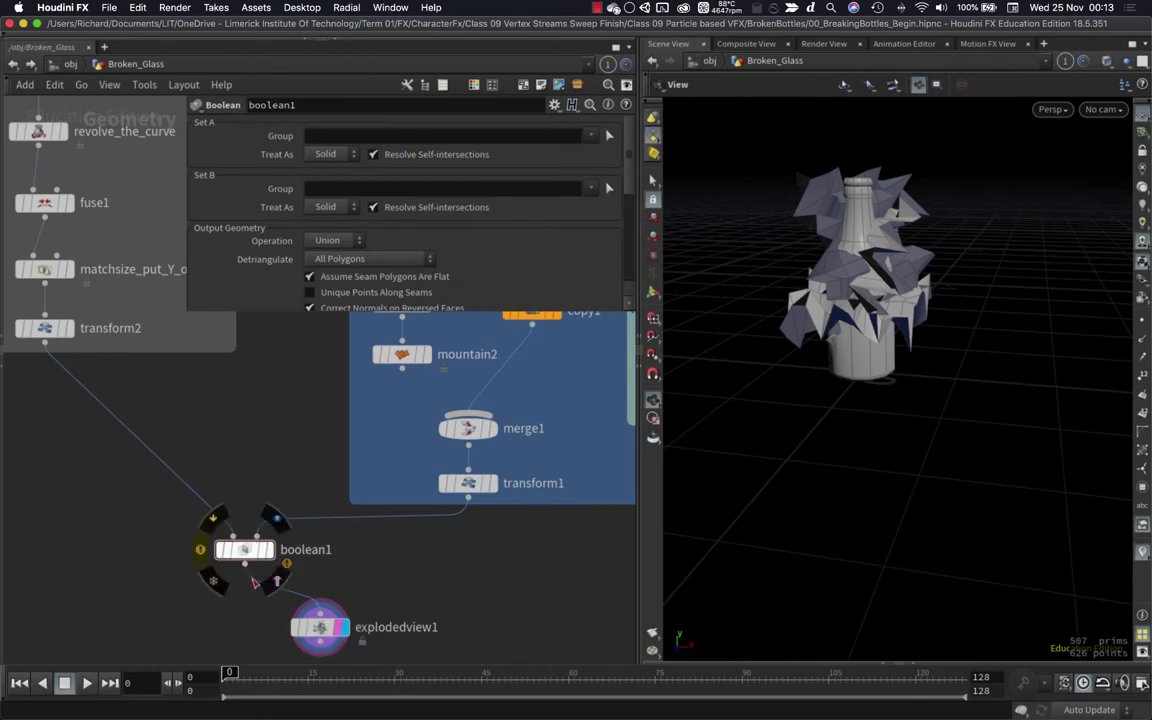
left_click(322, 628)
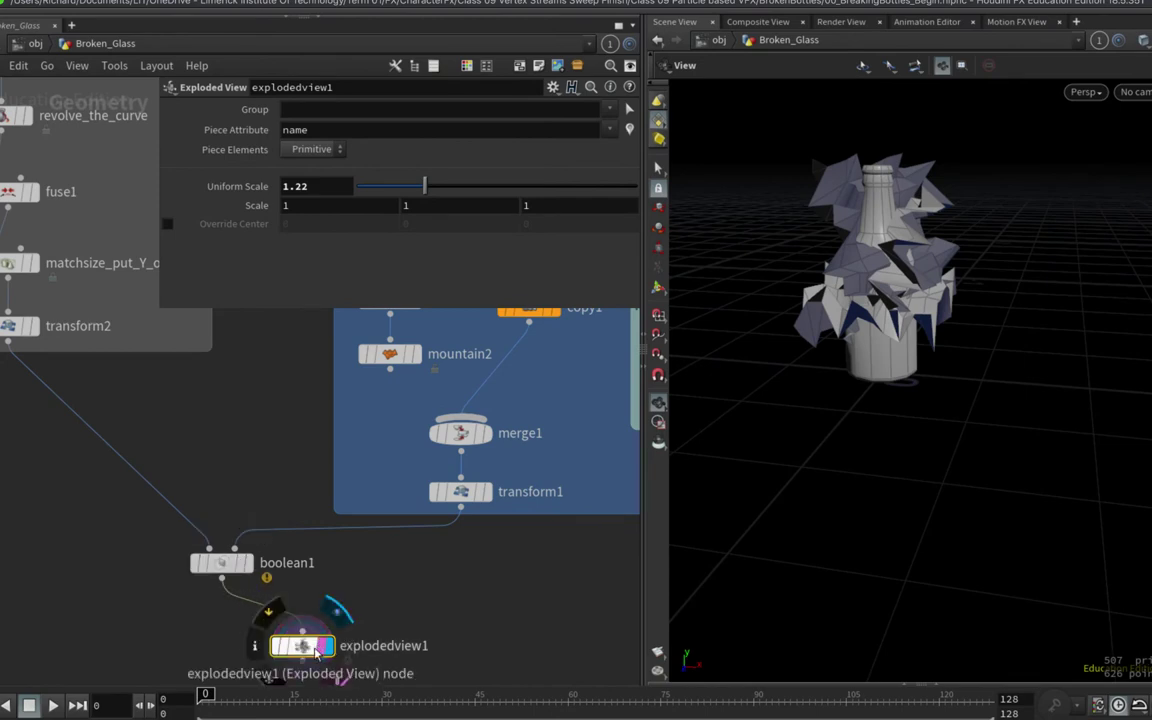
left_click(224, 567)
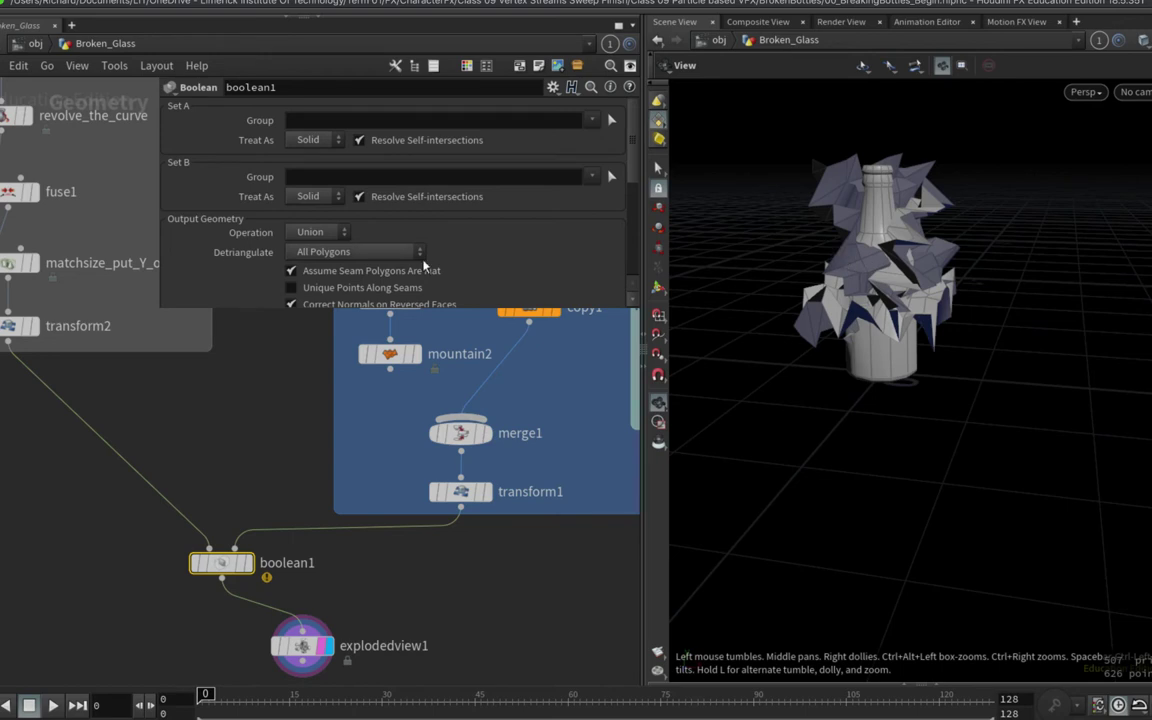
Switch boolean1's Operation to Shatter and frame the shattered bottle in the view
left_click(336, 233)
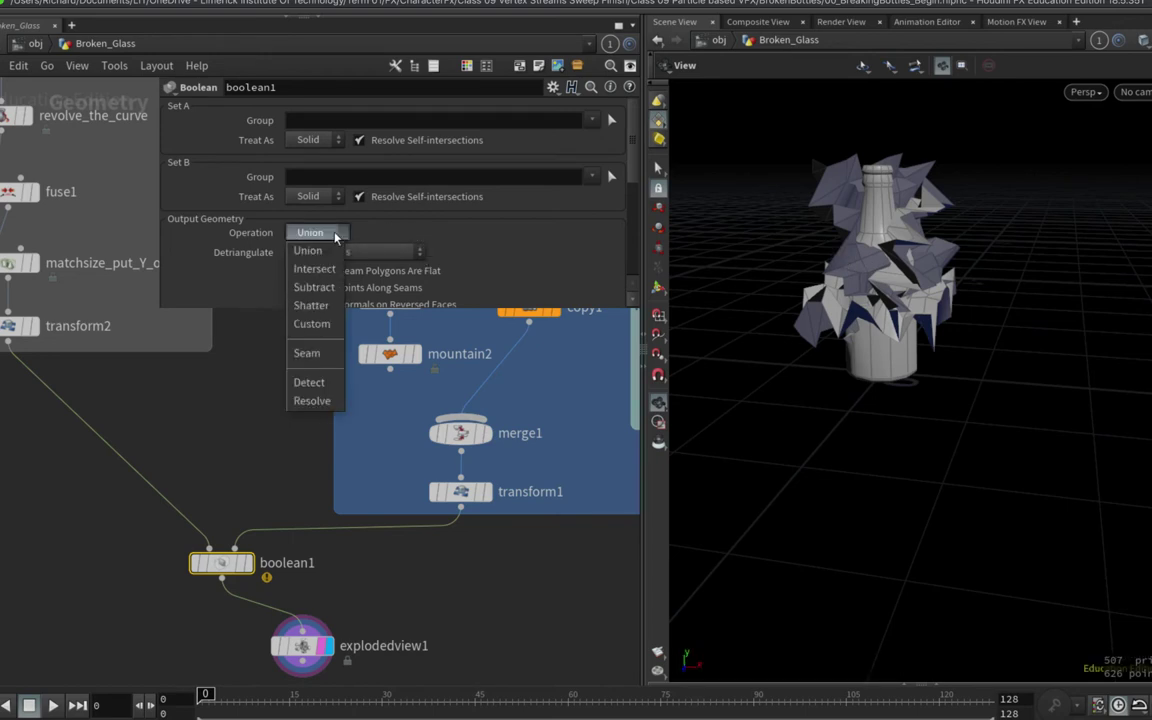
left_click(325, 308)
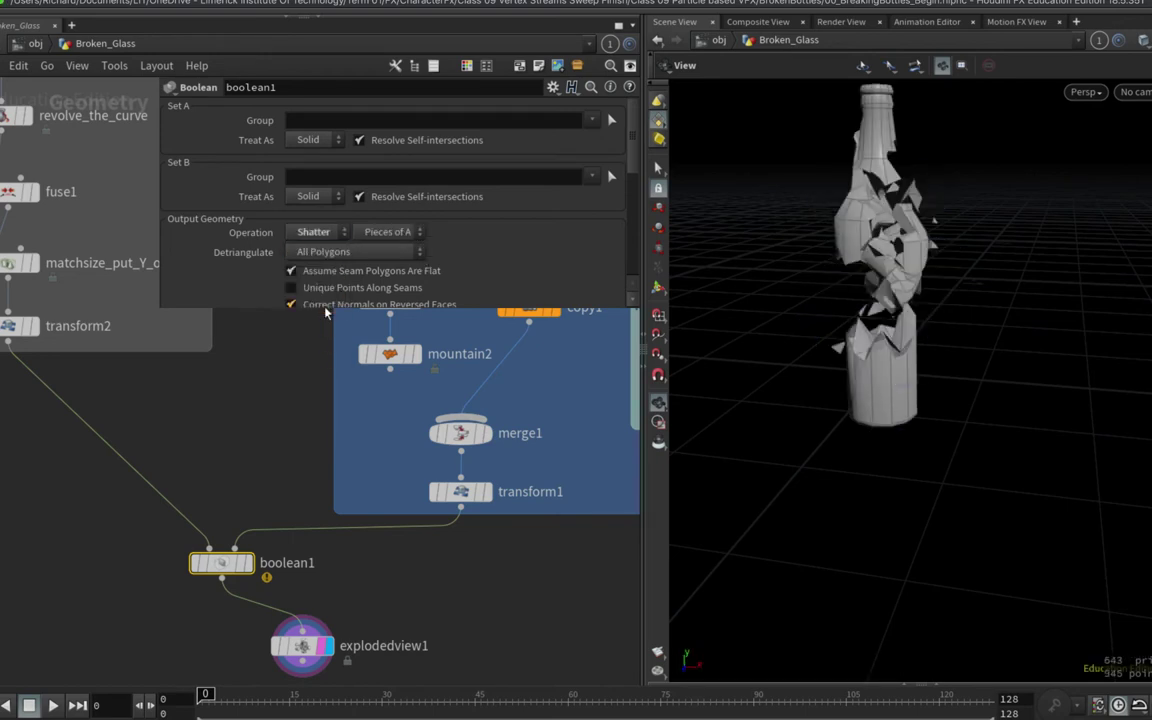
left_click_drag(930, 298, 927, 292)
key("g")
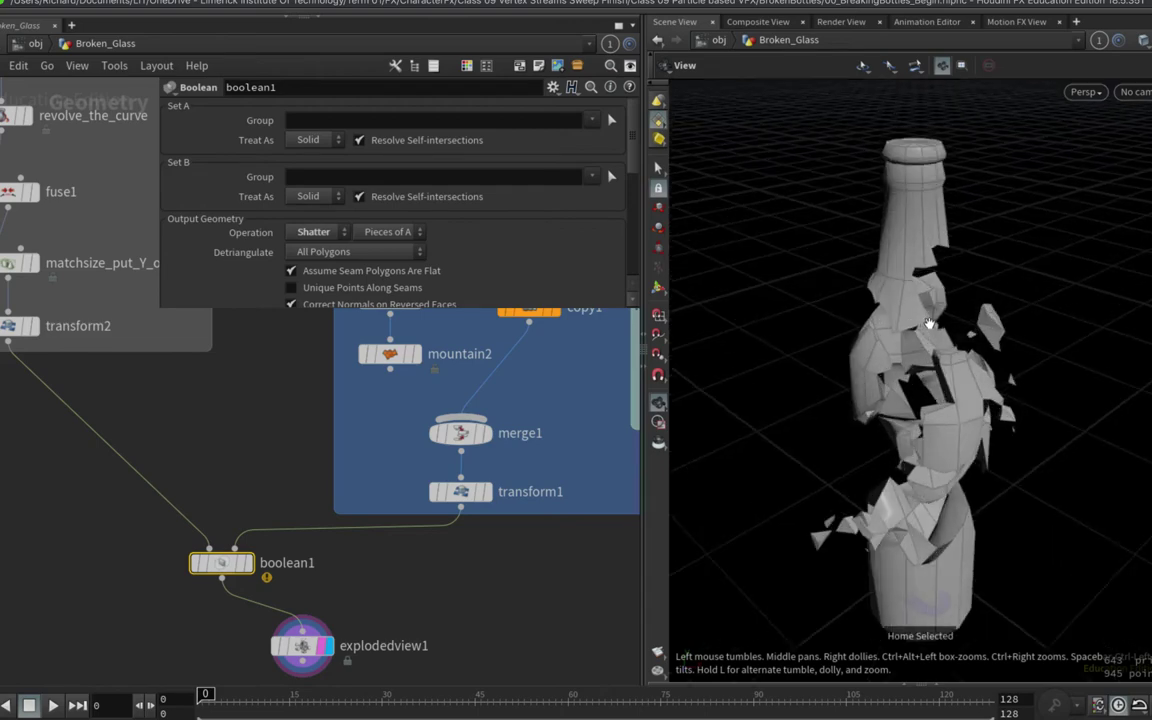
left_click_drag(922, 334, 866, 300)
left_click_drag(966, 323, 969, 340)
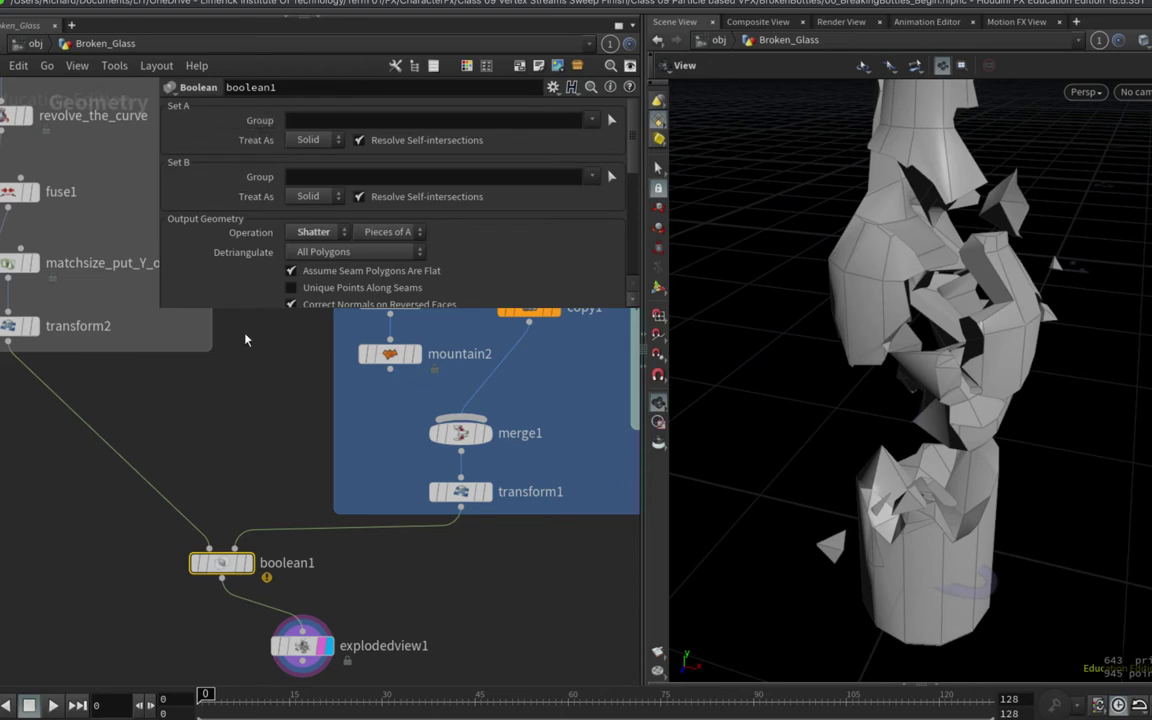
Set boolean1's Set A Treat As to Surface for hollow shell fragments
left_click(310, 140)
left_click(293, 164)
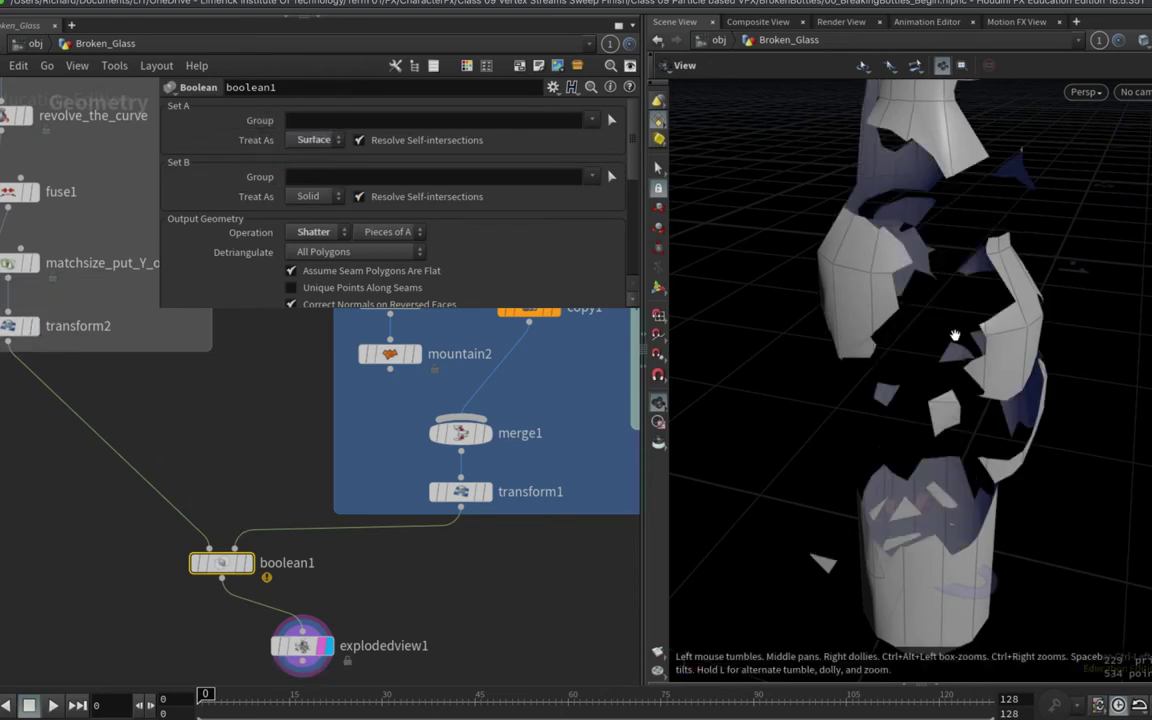
left_click_drag(862, 341, 878, 267)
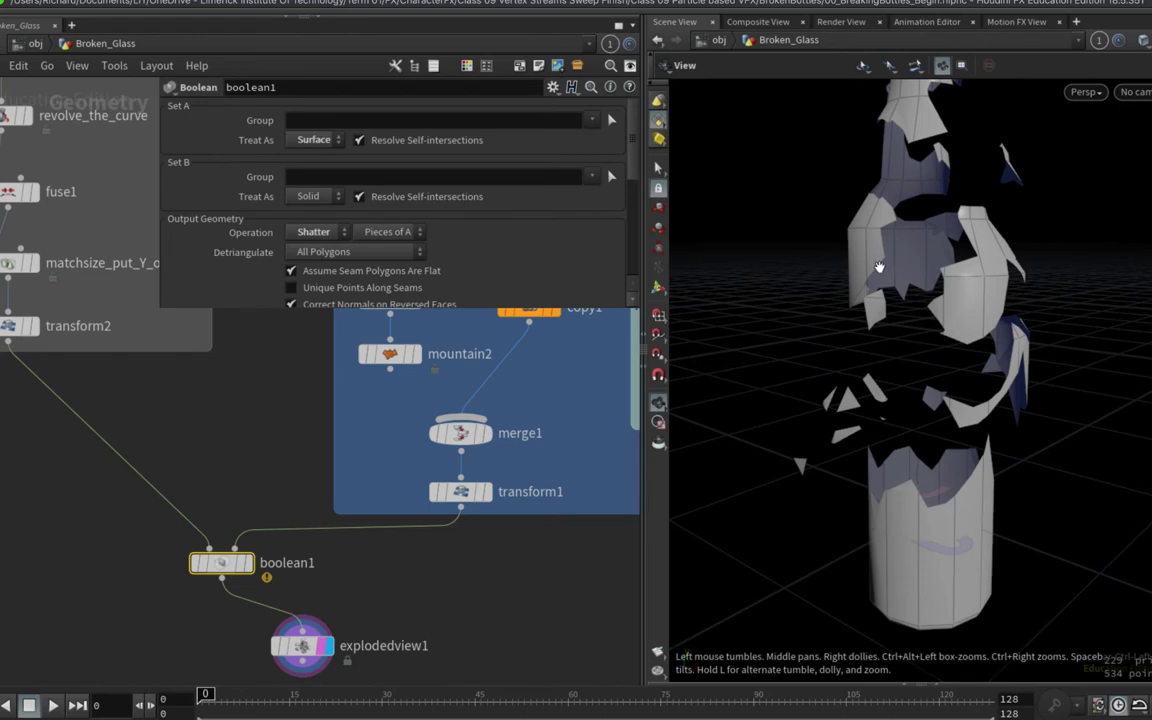
Set explodedview1's Uniform Scale to 0.41
left_click(300, 645)
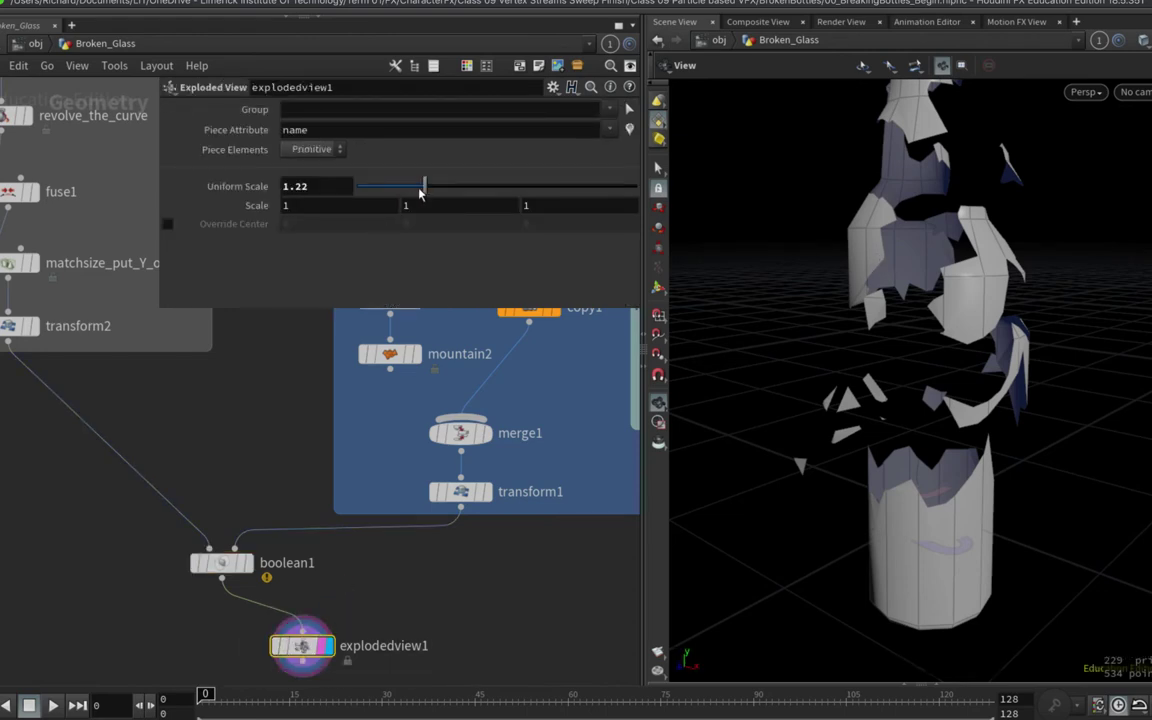
left_click_drag(424, 186, 381, 188)
middle_click_drag(412, 401, 342, 505)
Raise mountain1's noise Element Size to 0.11 and inspect the new crack pattern
left_click(459, 341)
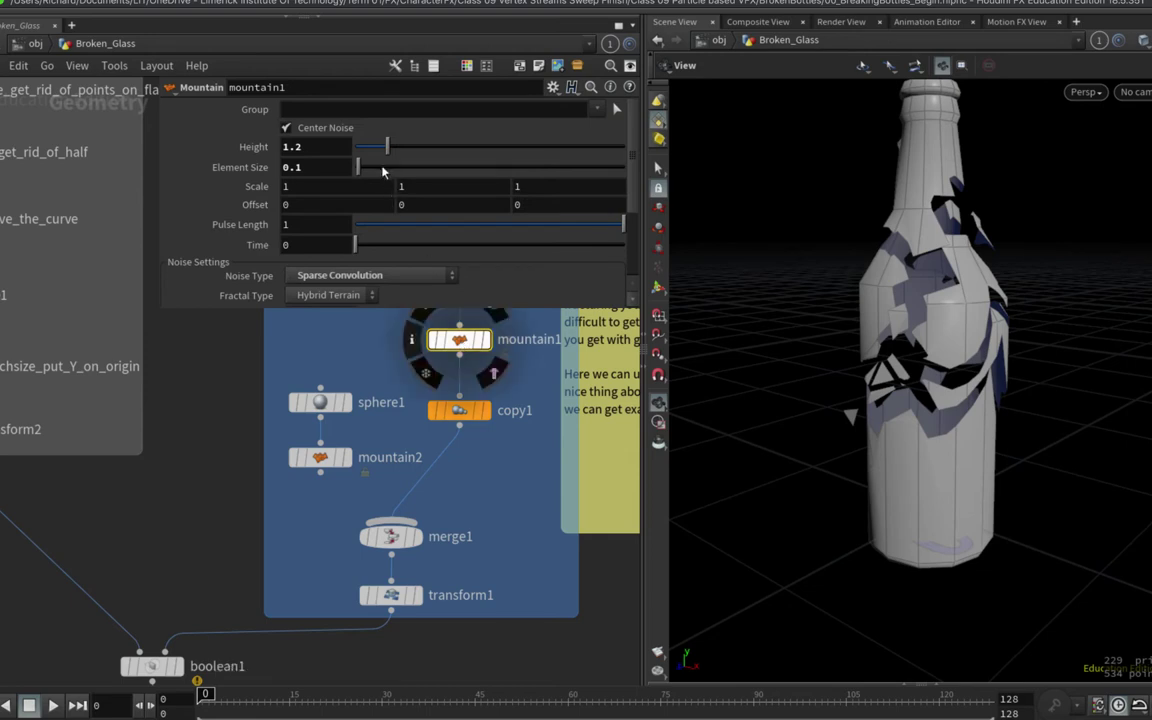
middle_click_drag(320, 167, 344, 192)
left_click_drag(838, 262, 890, 264)
middle_click_drag(404, 411, 404, 466)
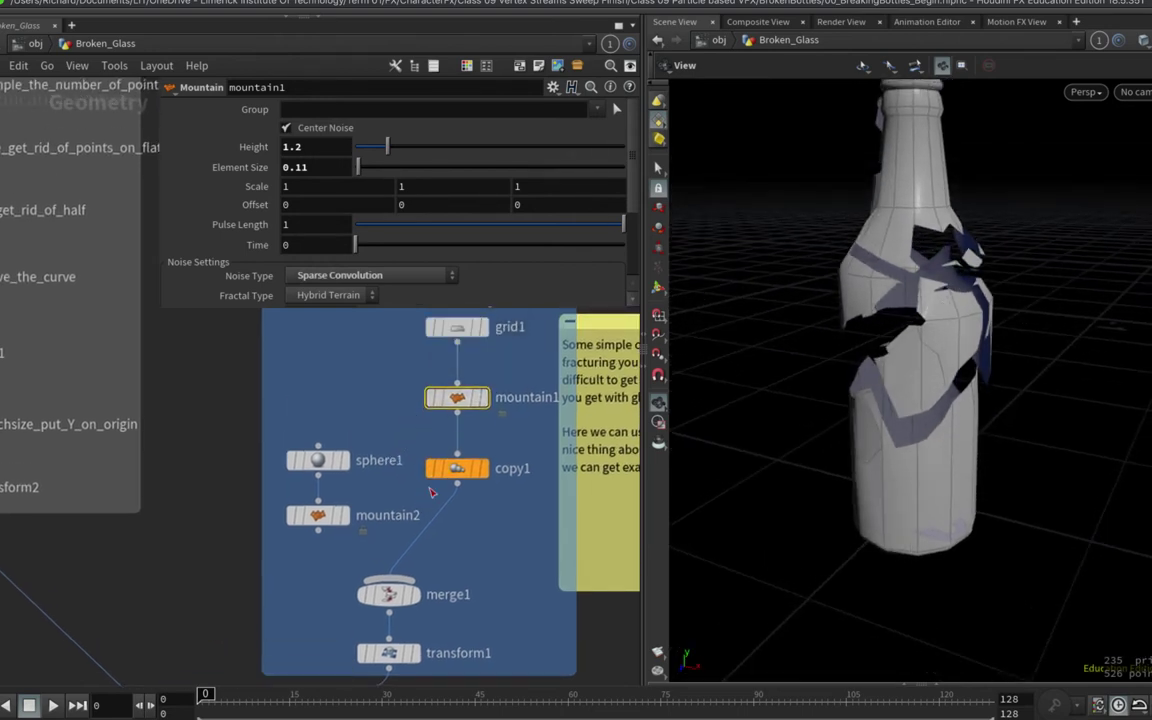
left_click_drag(789, 244, 742, 355)
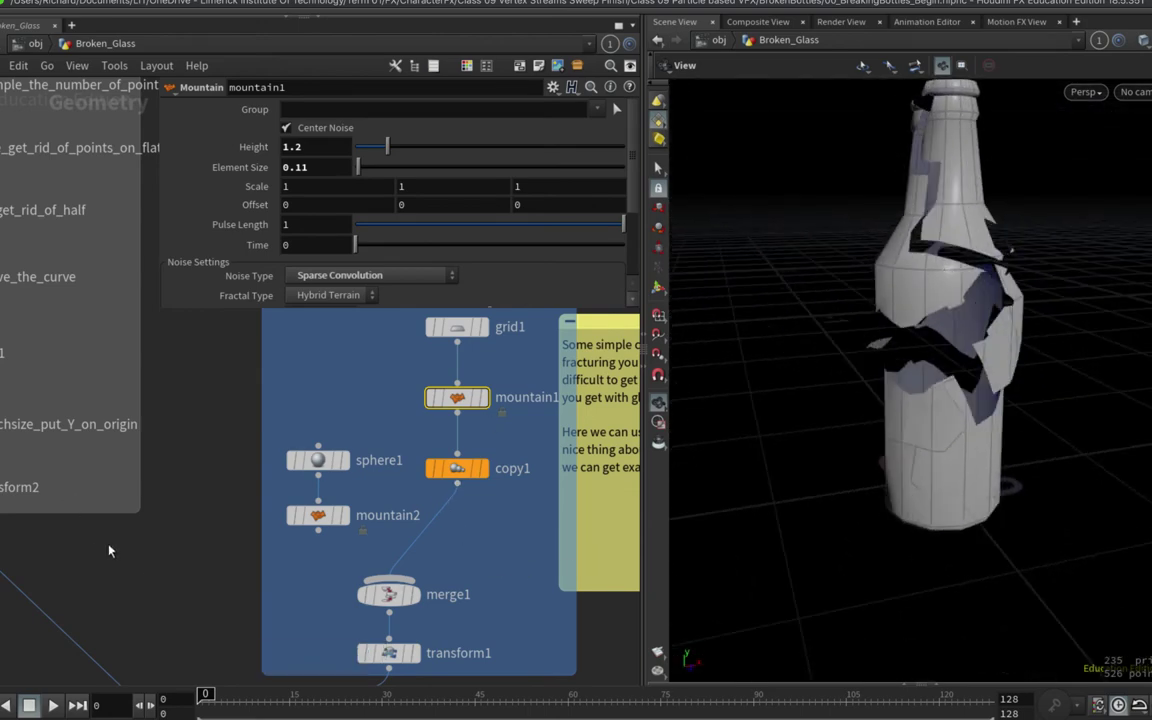
middle_click_drag(116, 553, 183, 363)
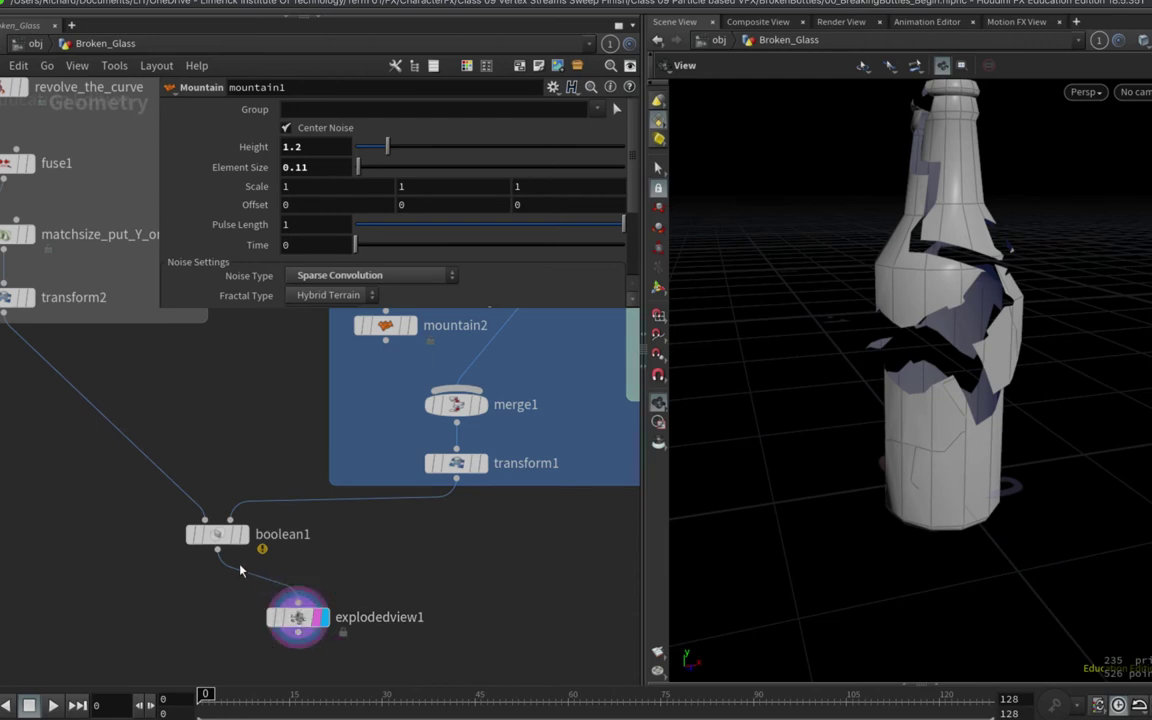
left_click_drag(299, 625, 360, 607)
Display the intact bottle from boolean1 and view the Boolean node's settings
left_click(243, 536)
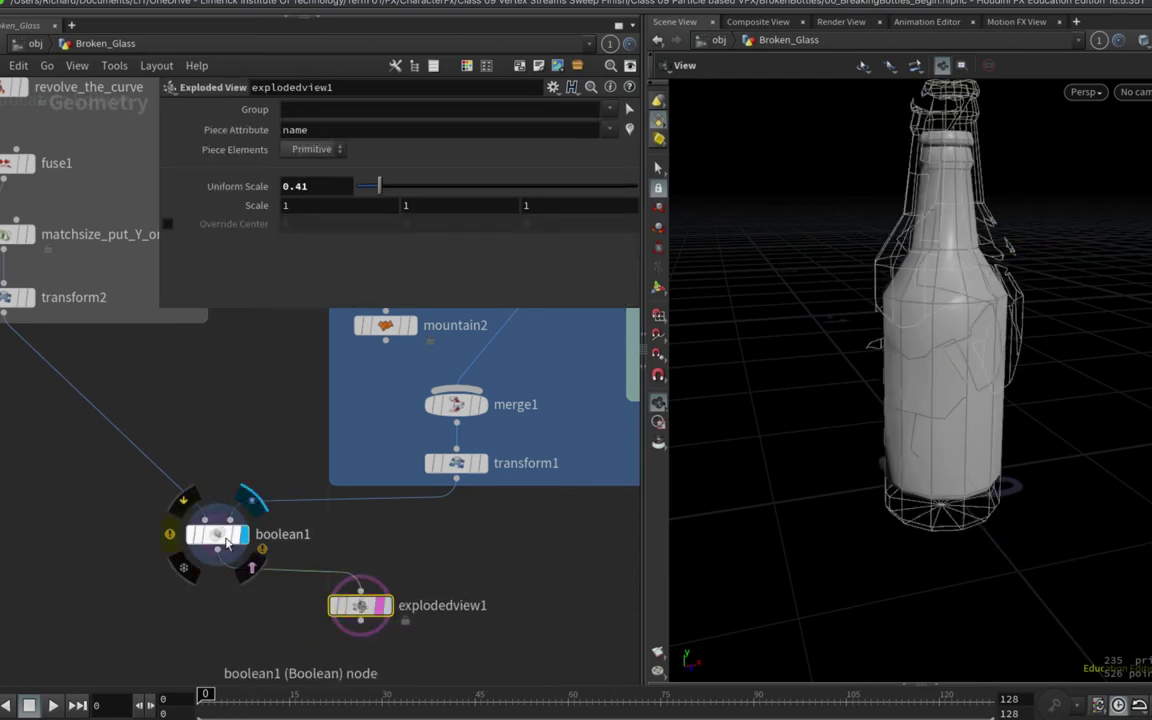
left_click(228, 536)
left_click(240, 536)
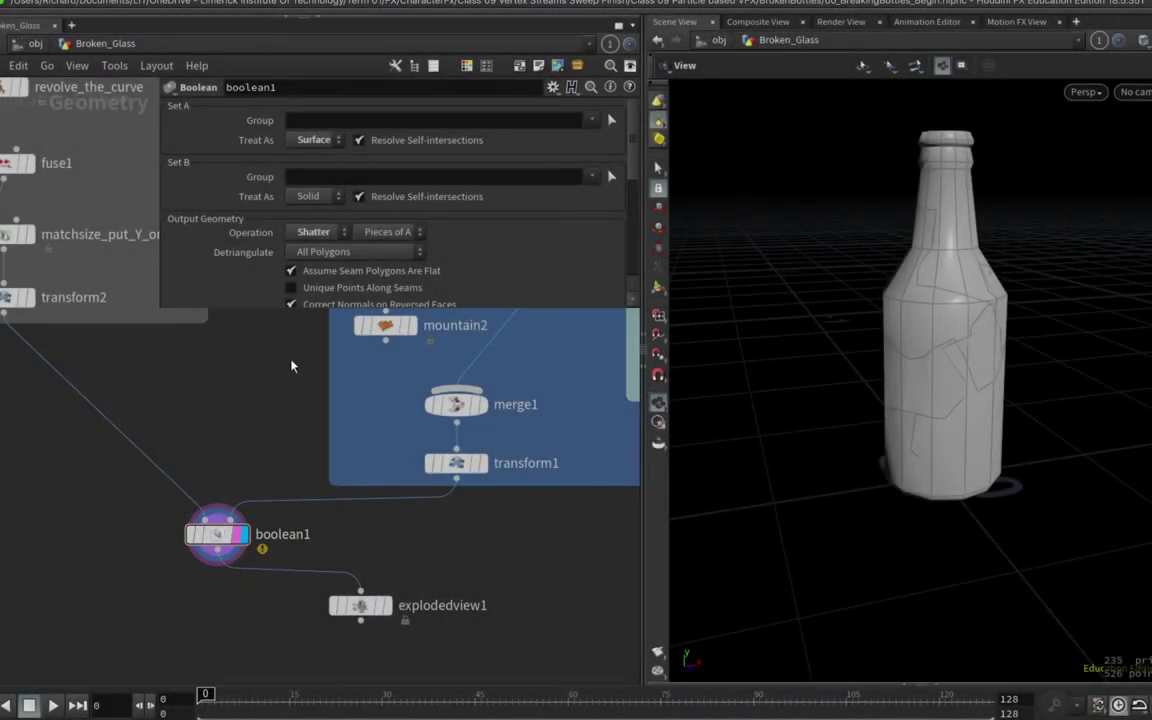
Start the Rigid Bodies shelf's RBD Fractured Object tool as an RBD Packed Object
left_click(647, 12)
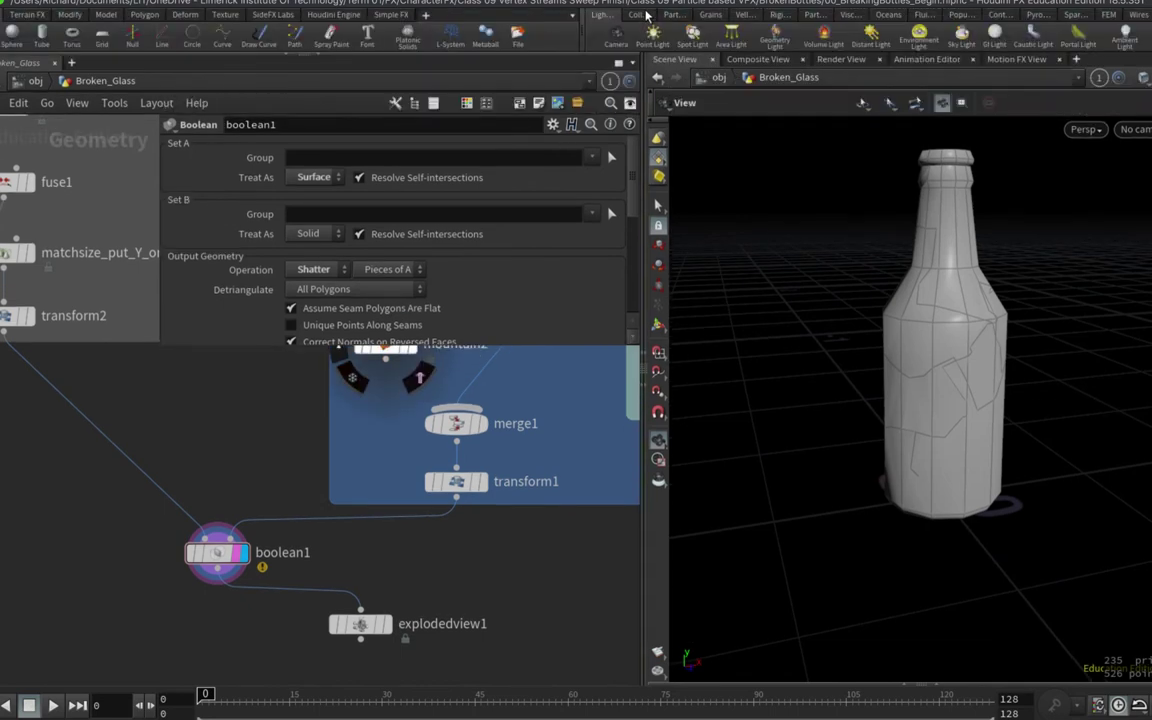
left_click(778, 16)
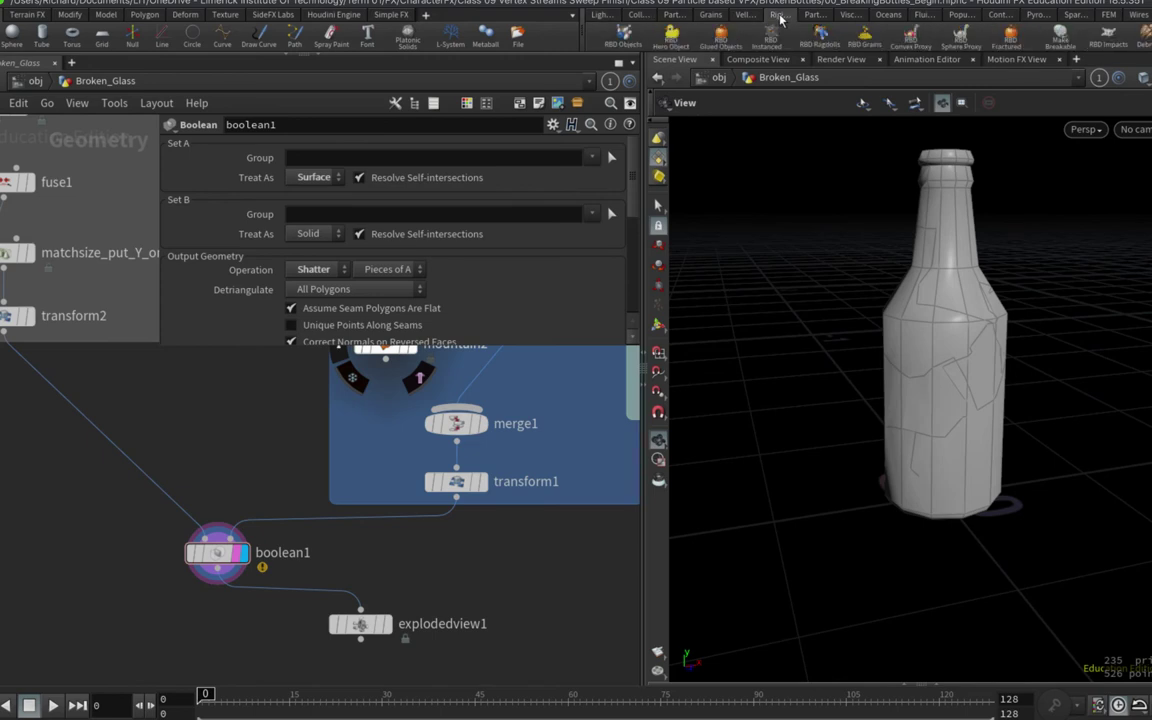
left_click(1017, 40)
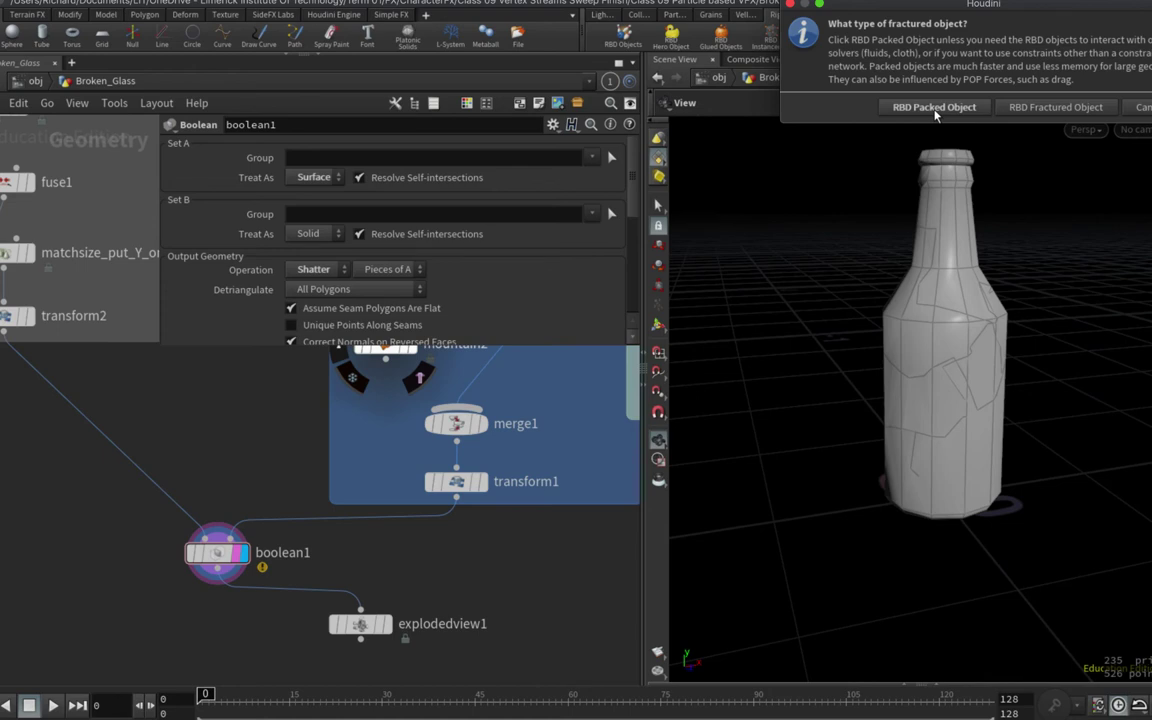
left_click(934, 108)
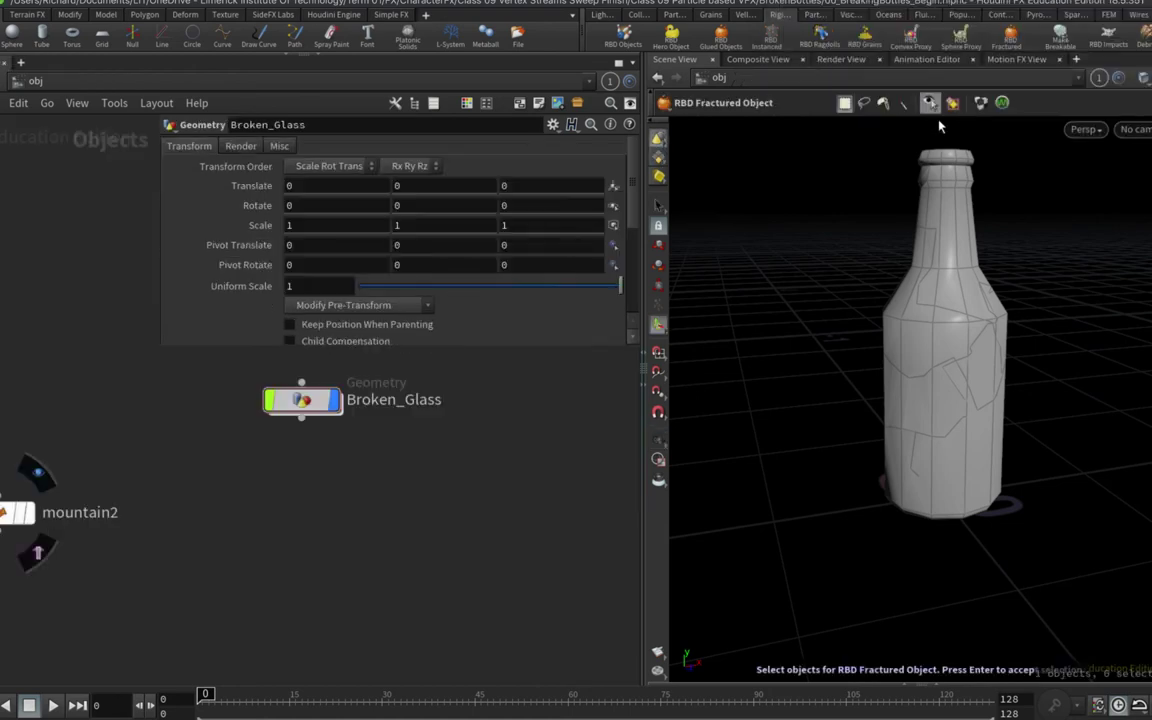
Select and confirm the bottle as the packed RBD object, creating AutoDopNetwork beside Broken_Glass
left_click(943, 255)
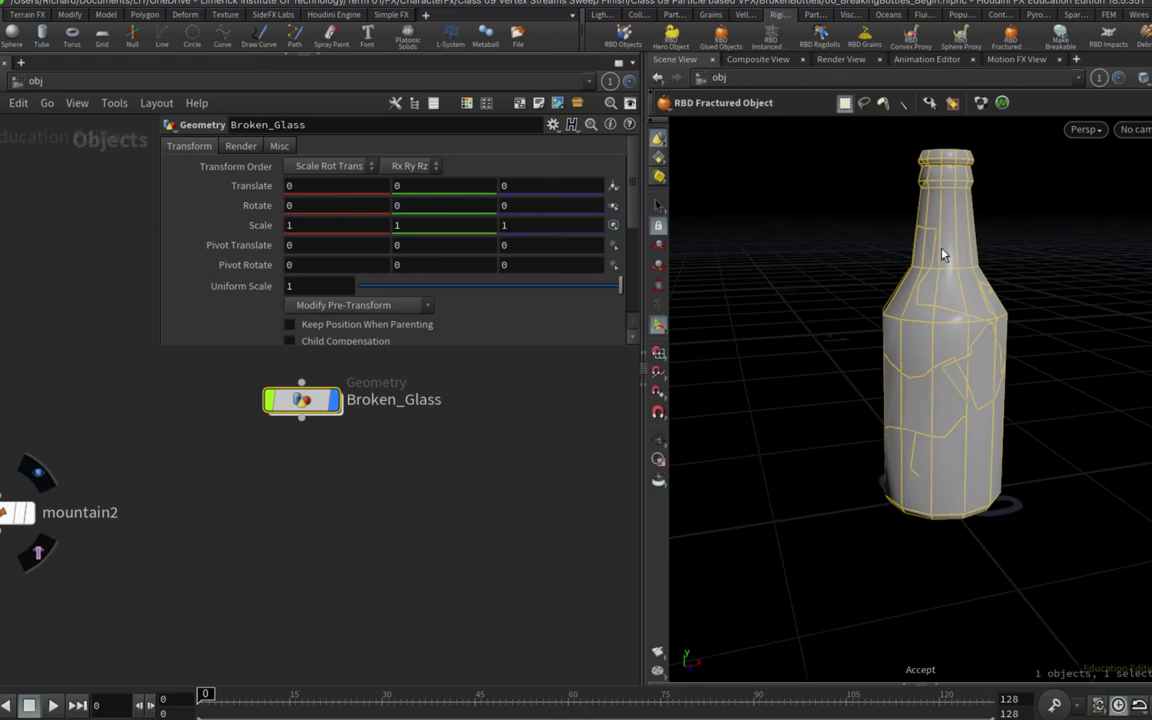
key("Return")
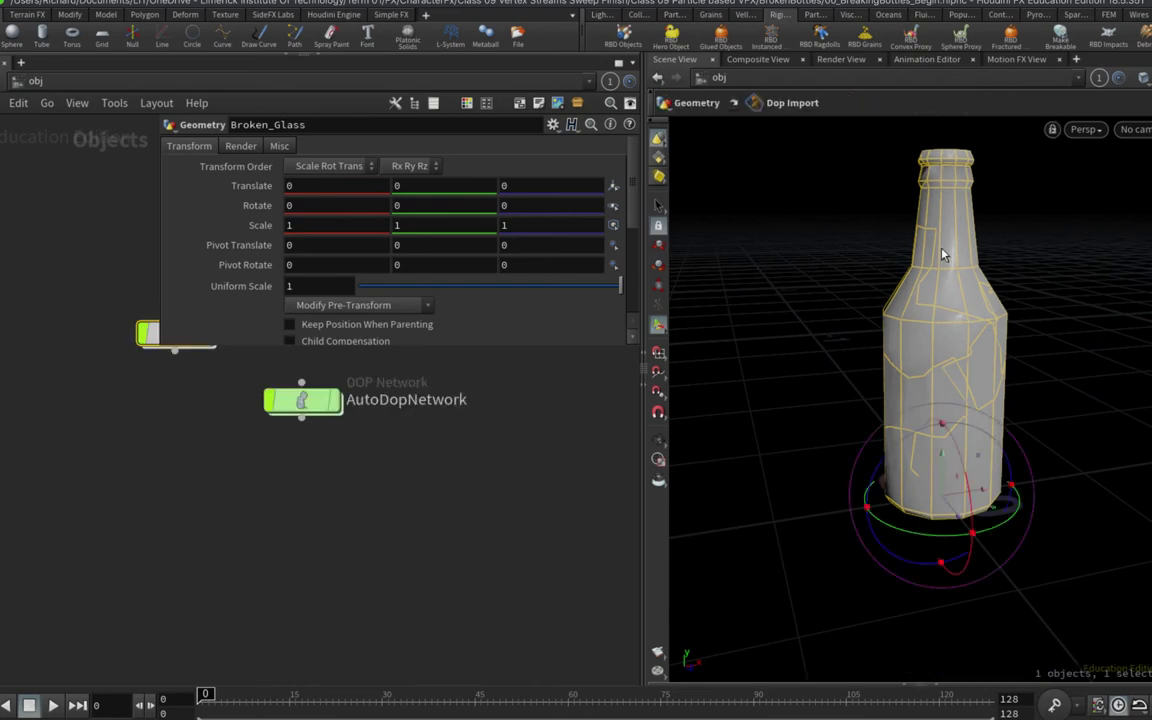
middle_click_drag(172, 393, 205, 540)
mouse_move(220, 462)
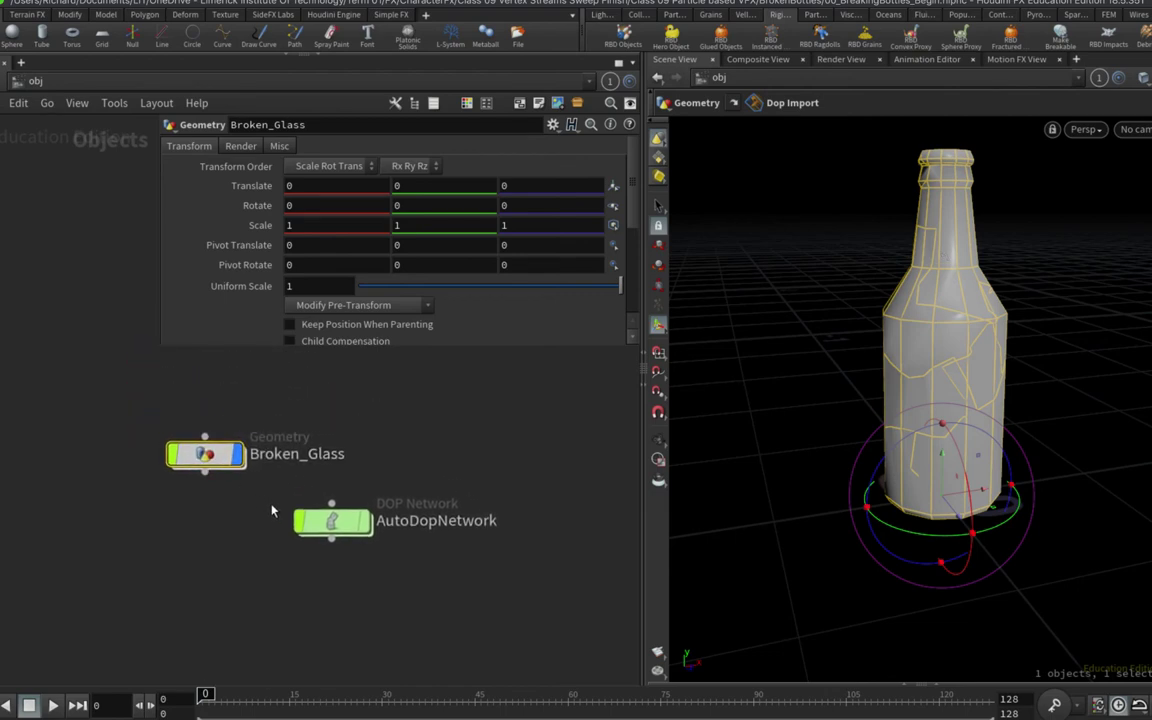
mouse_move(368, 475)
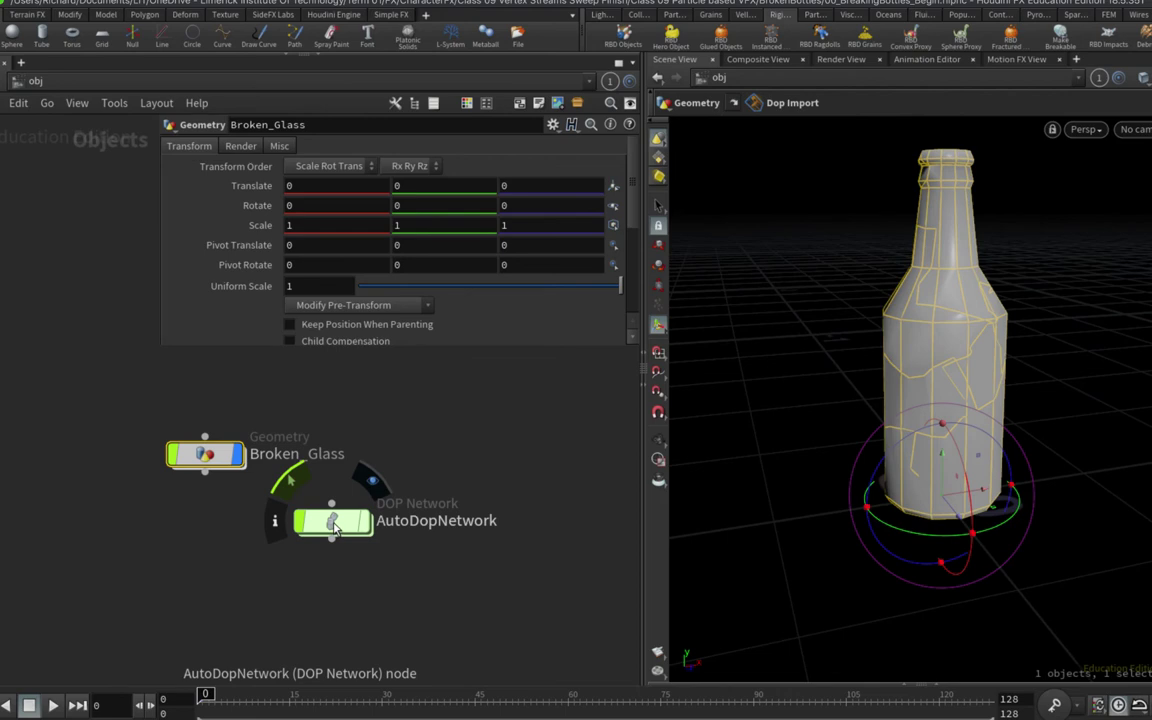
Inside AutoDopNetwork, inspect Broken_Glass and rigidbodysolver1, then save the view as Quickmark 2
double_click(335, 527)
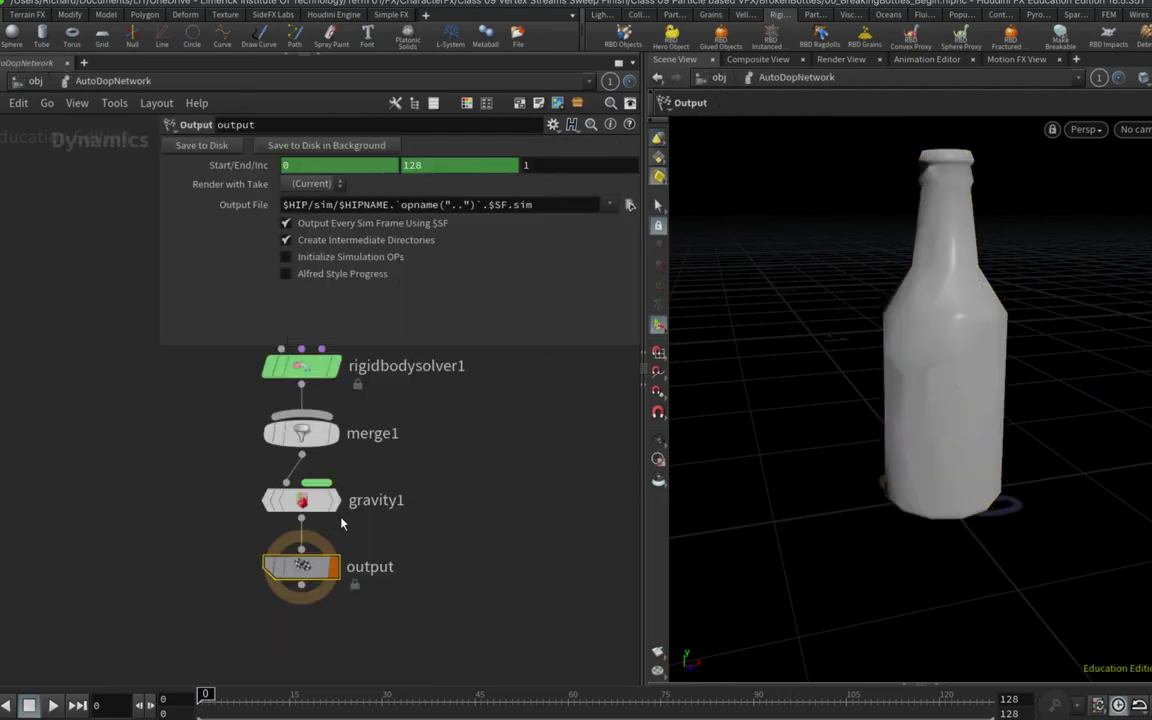
middle_click_drag(360, 440, 320, 500)
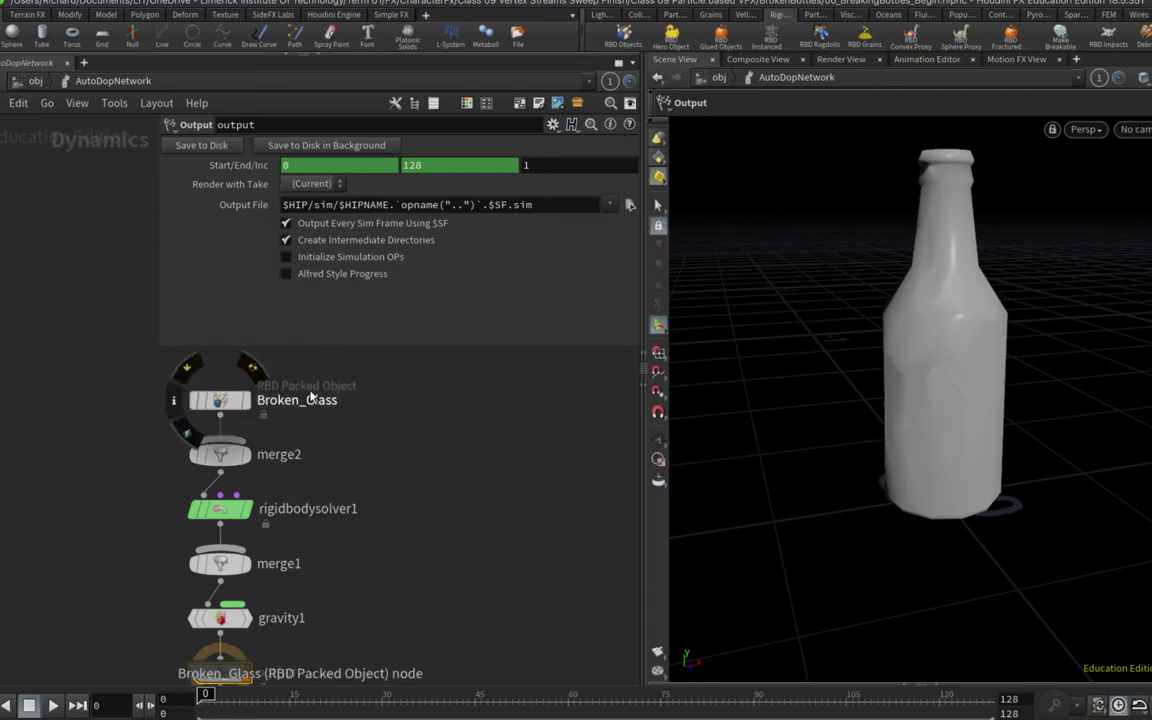
left_click(236, 401)
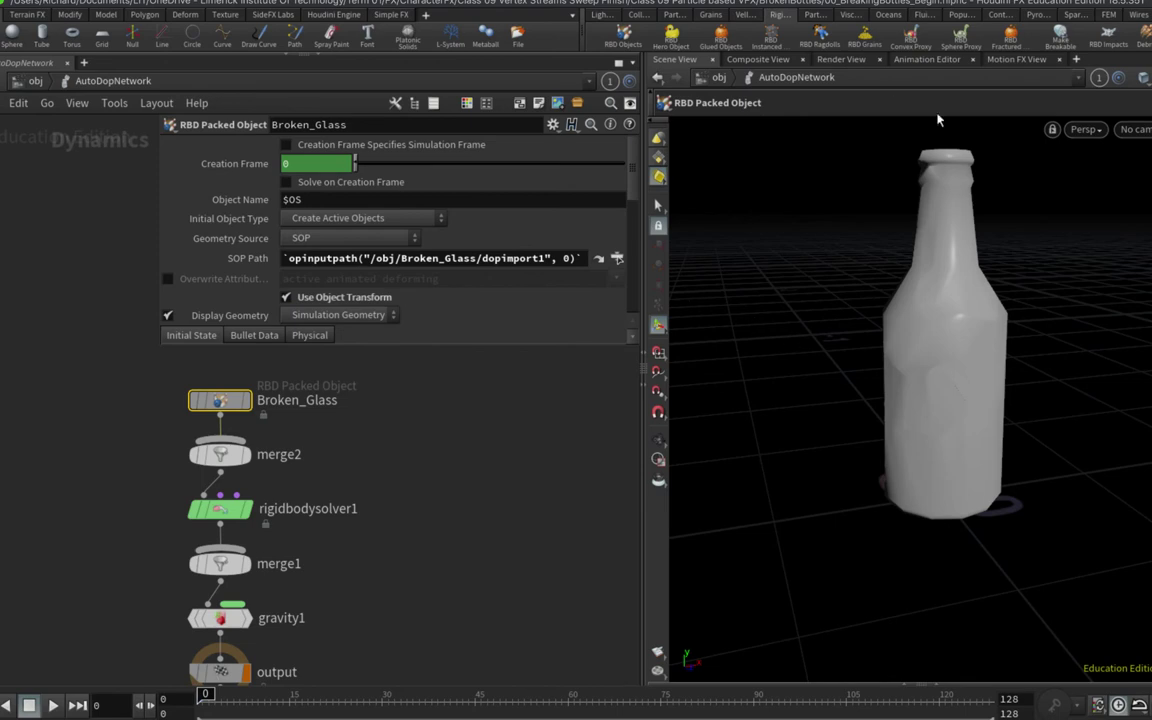
left_click(213, 480)
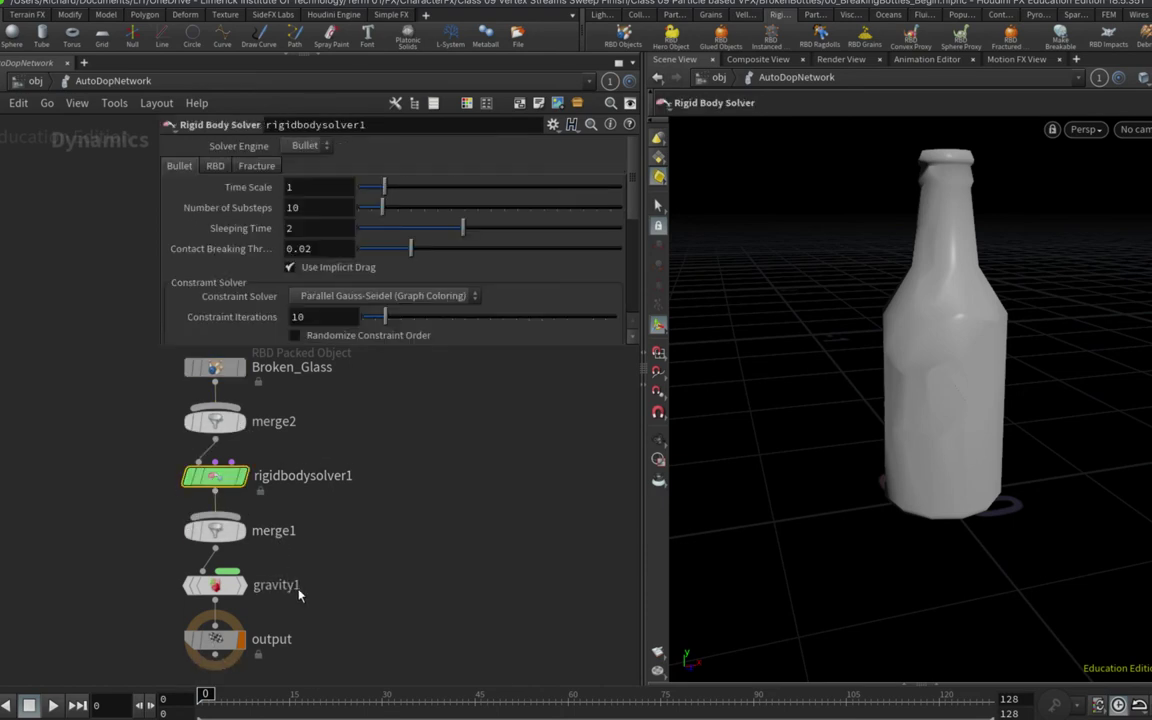
middle_click_drag(298, 593, 305, 545)
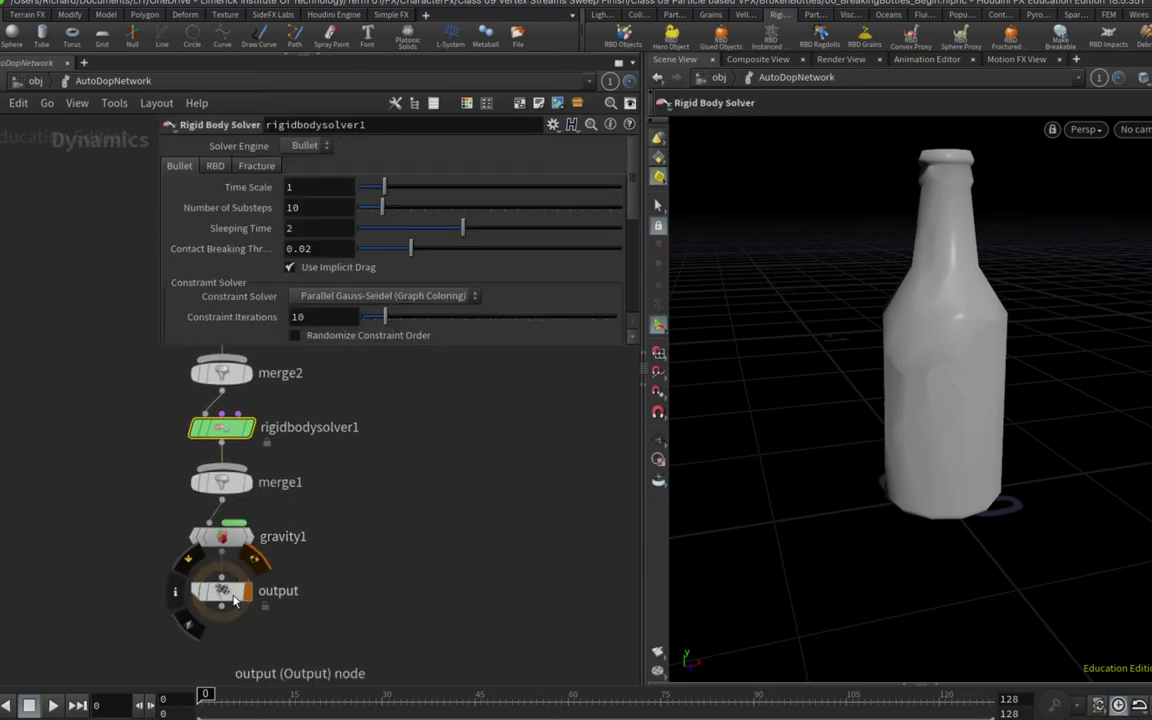
middle_click_drag(332, 499, 319, 547)
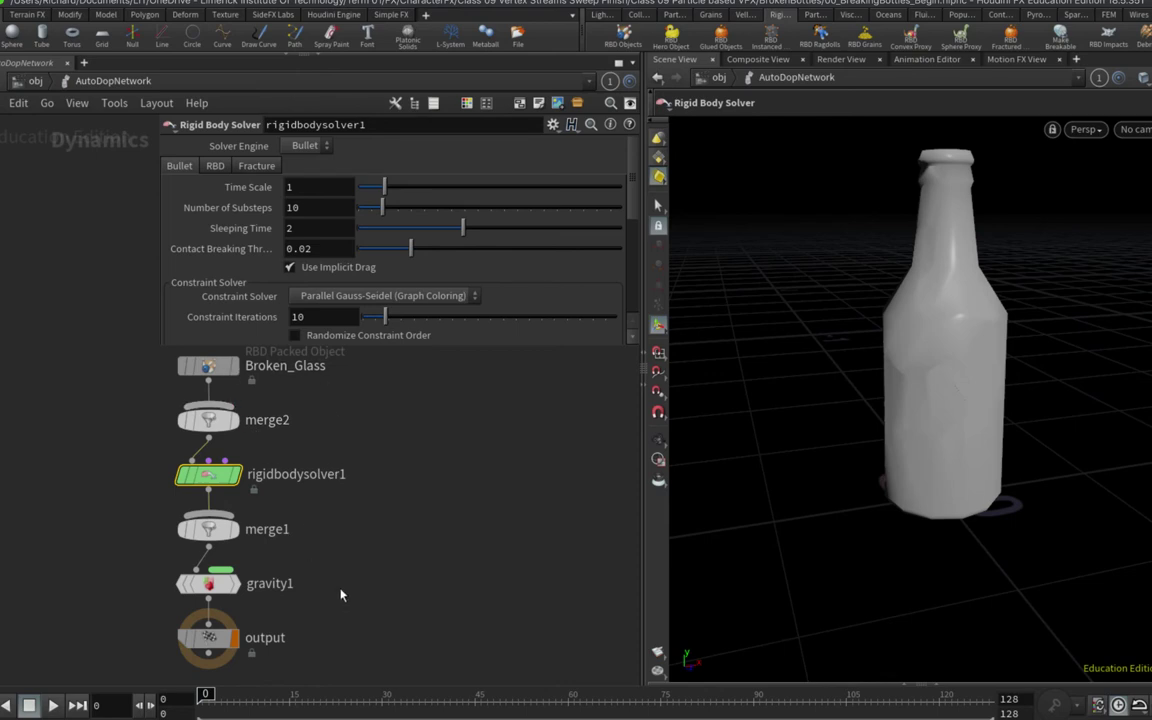
key("ctrl+2")
Inside Broken_Glass, display and select dopimport1, then save the view as Quickmark 1
left_click(35, 81)
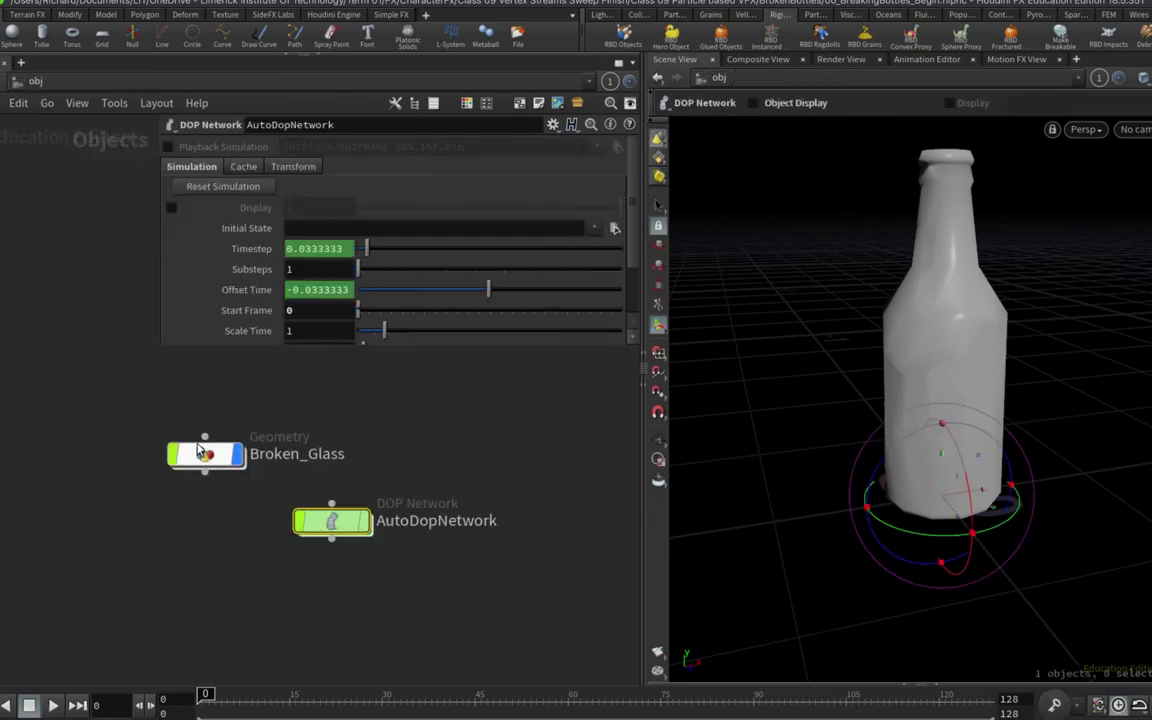
double_click(210, 452)
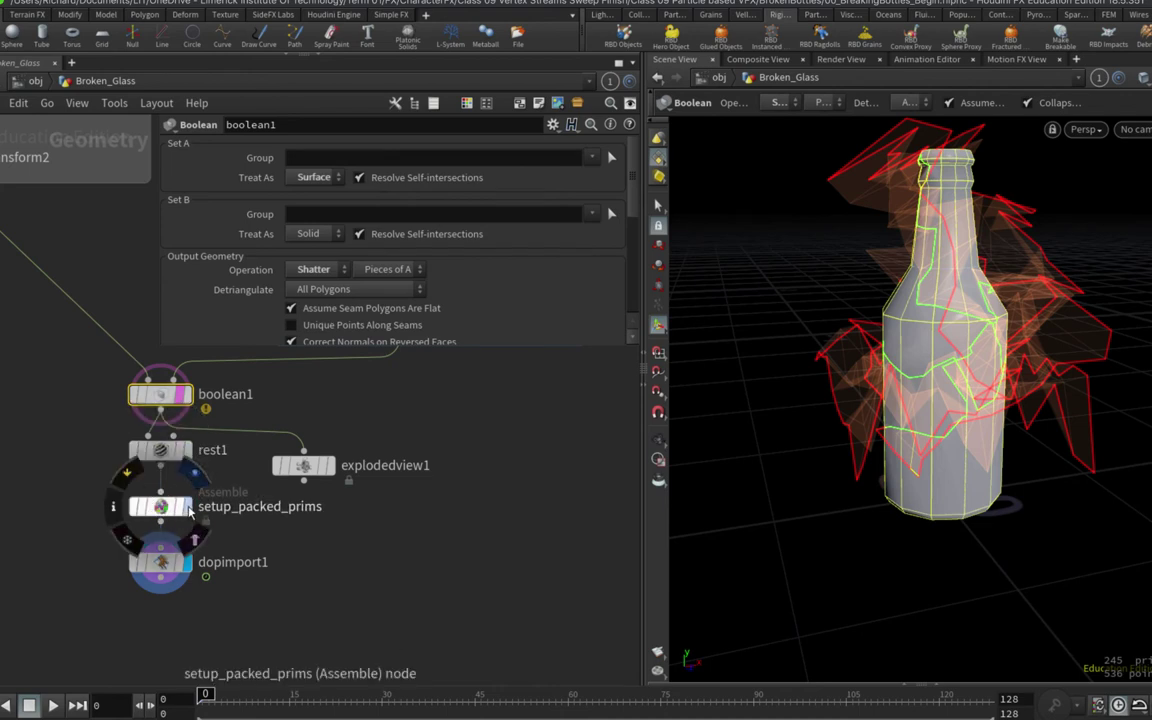
left_click(185, 564)
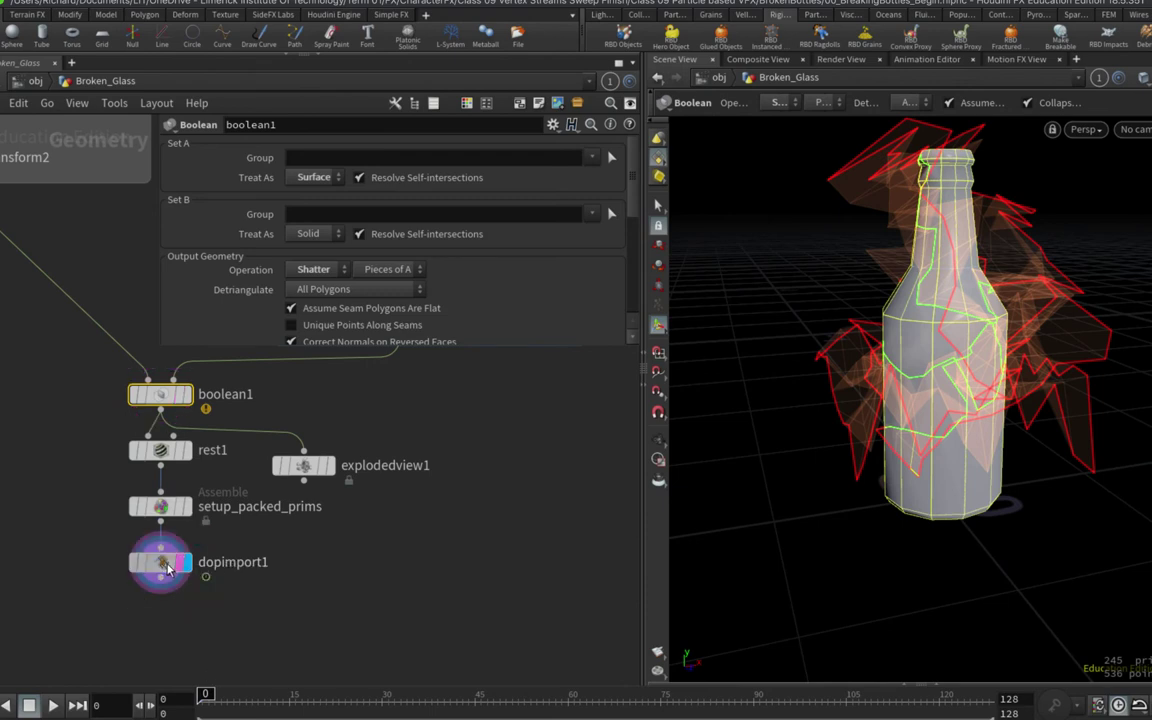
left_click(166, 565)
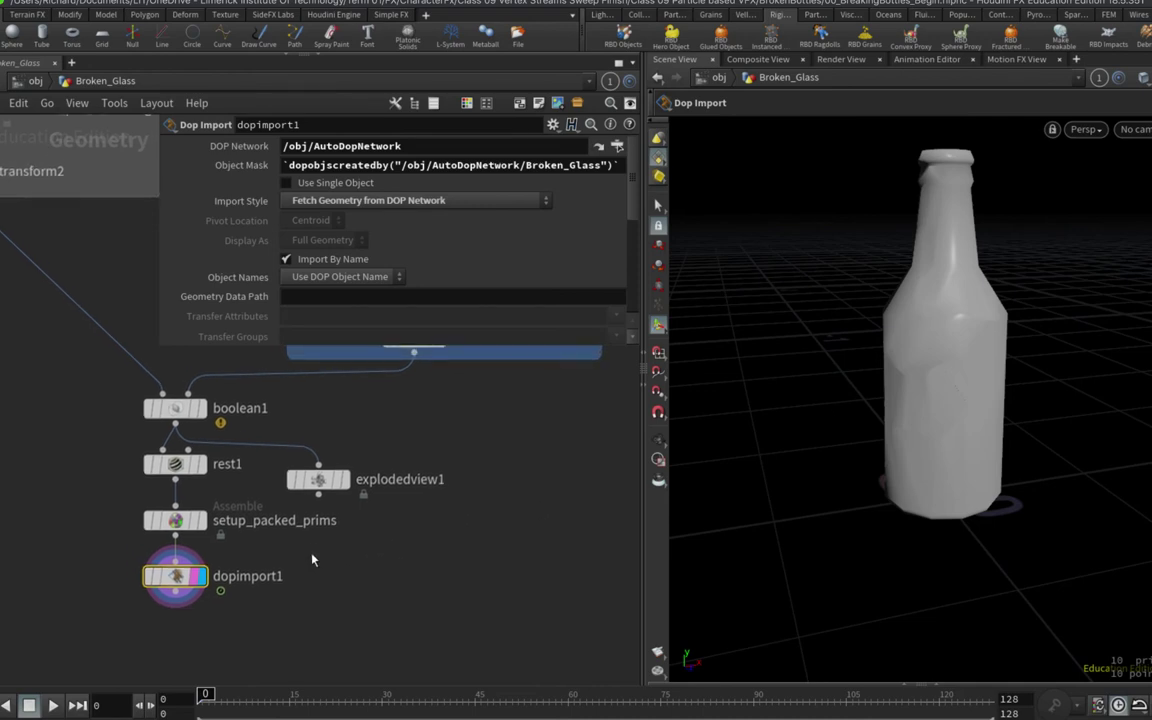
key("super+1")
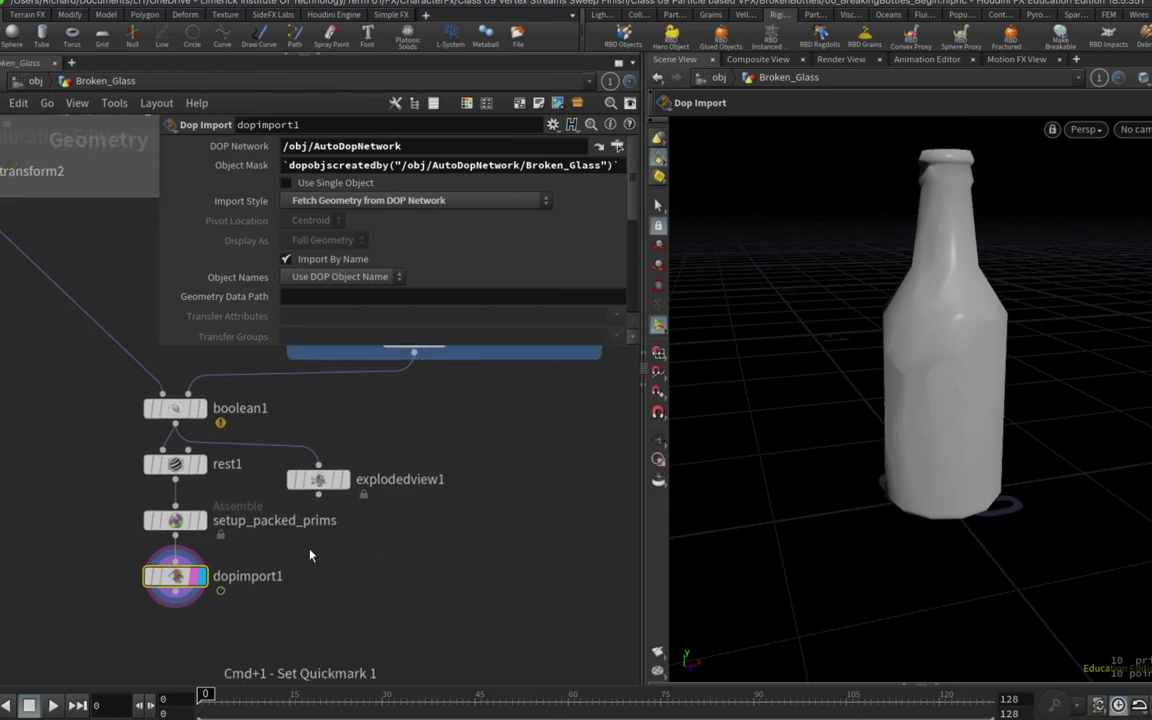
Switch back and forth between Quickmarks 1 and 2 to test both bookmarks
key("1")
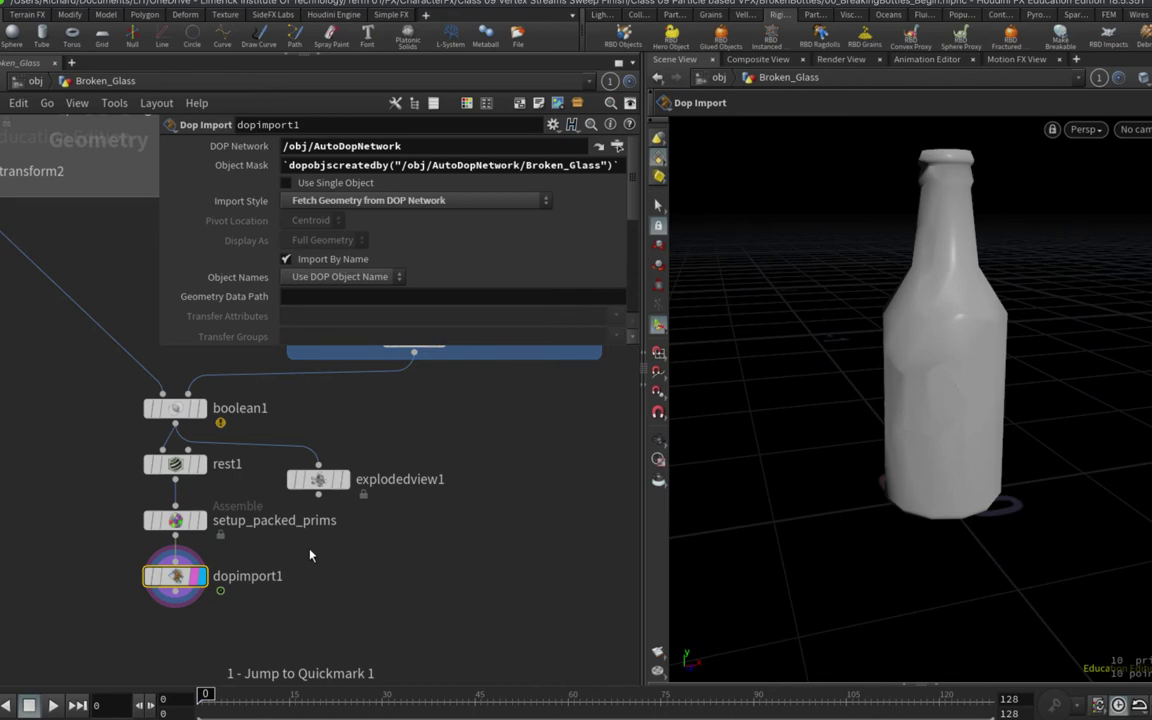
key("2")
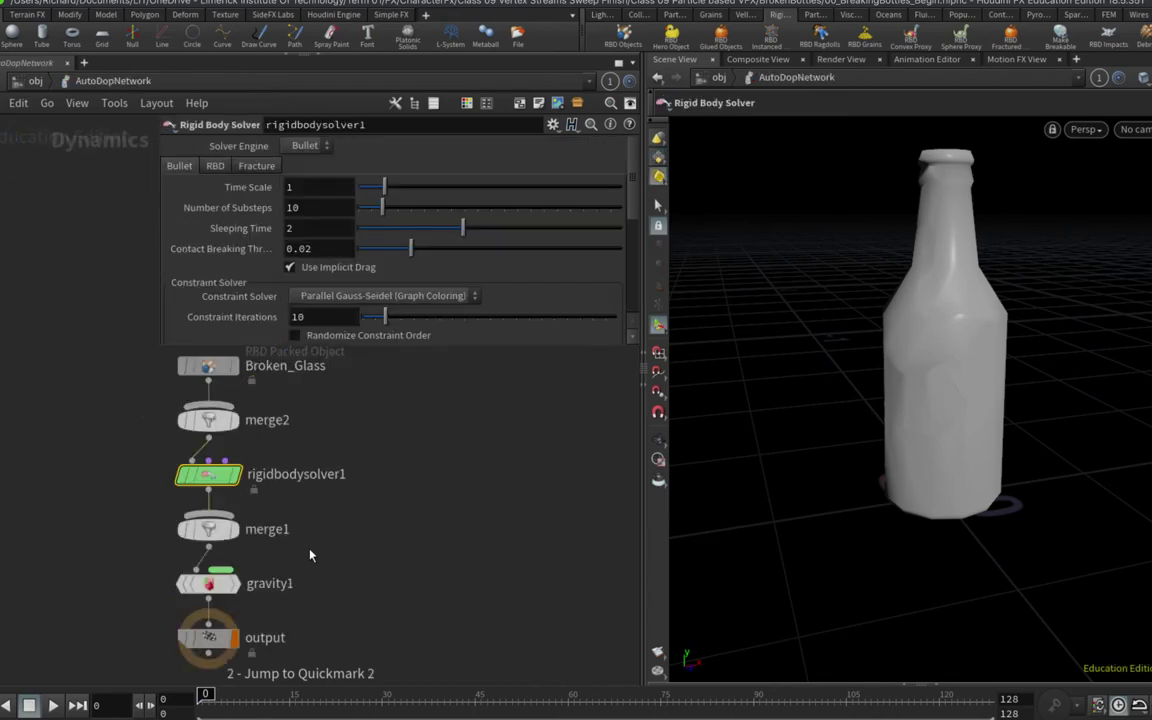
key("1")
key("2")
key("1")
key("2")
key("1")
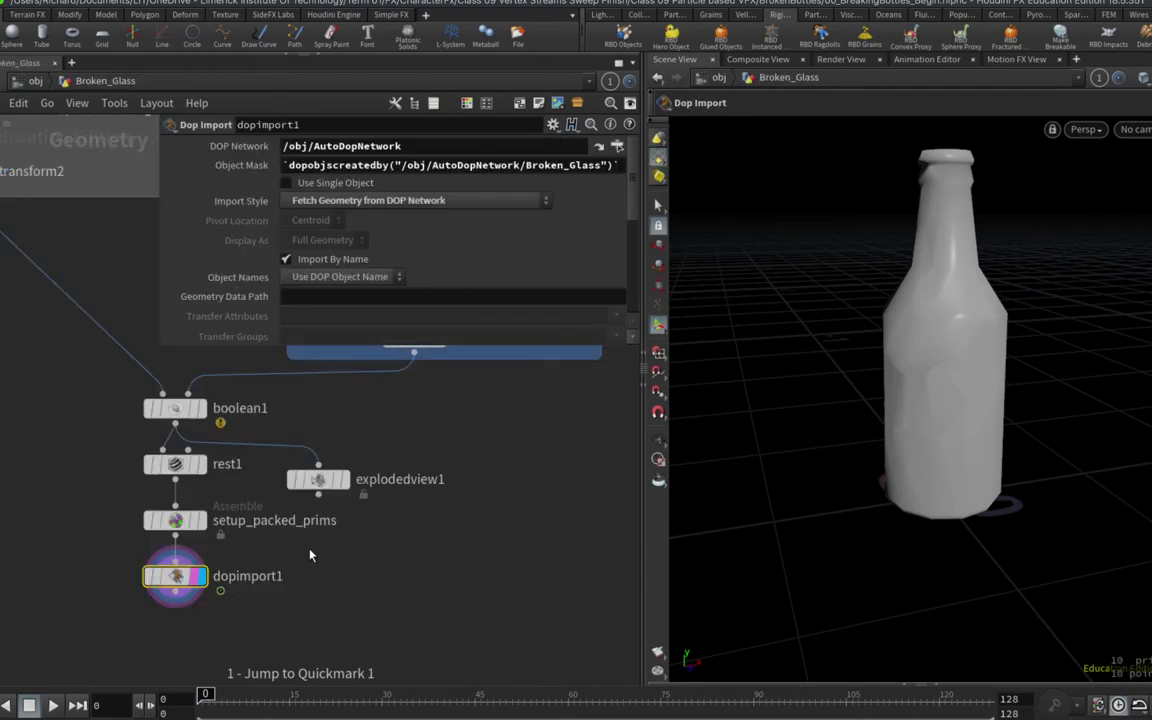
Preview the bottle shatter, return to the first frame, and add a Collisions Ground Plane
left_click(53, 705)
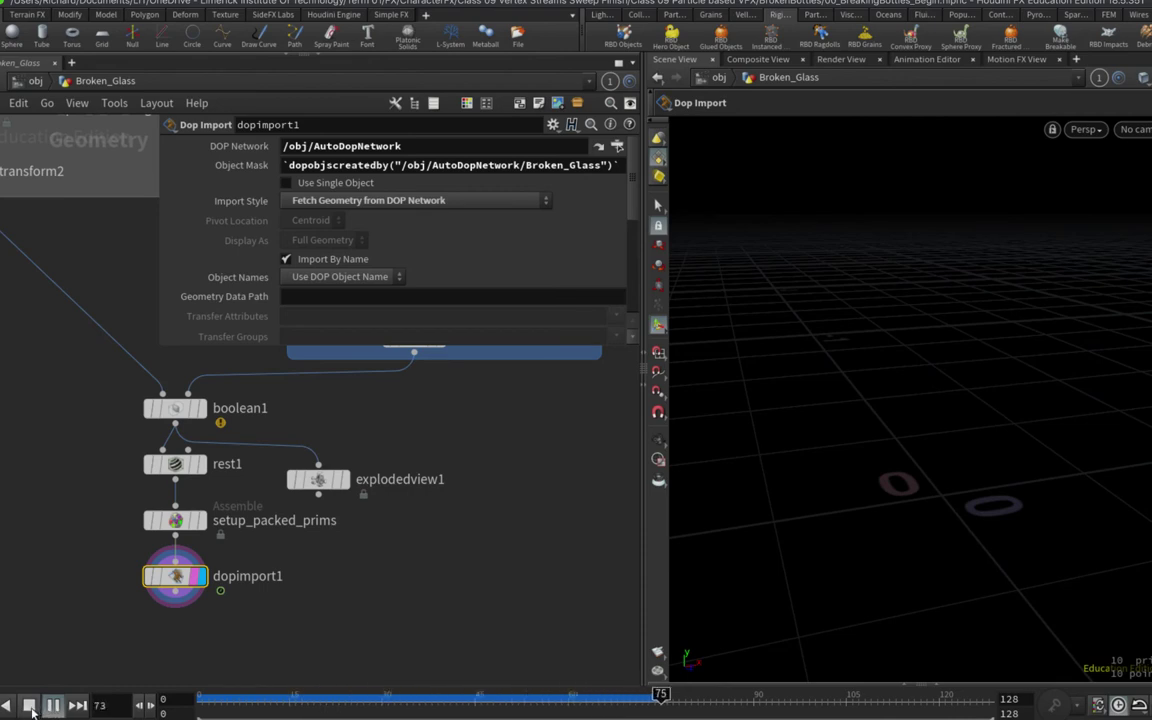
left_click(29, 705)
key("ctrl+Up")
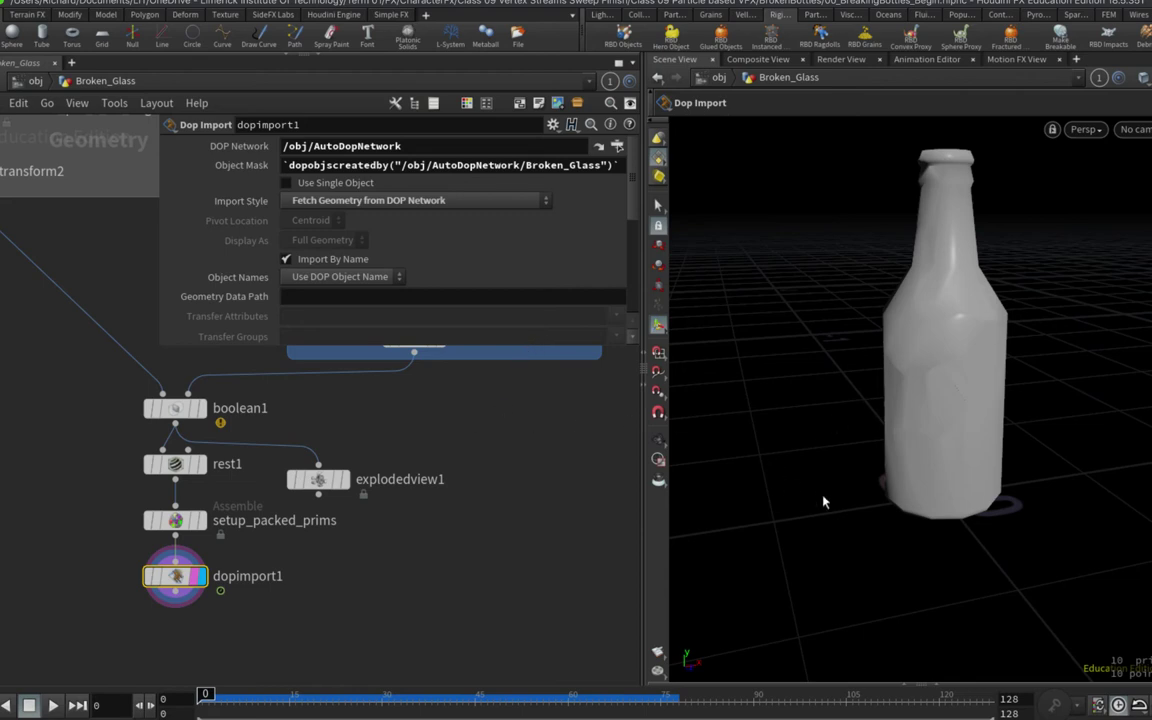
left_click(642, 16)
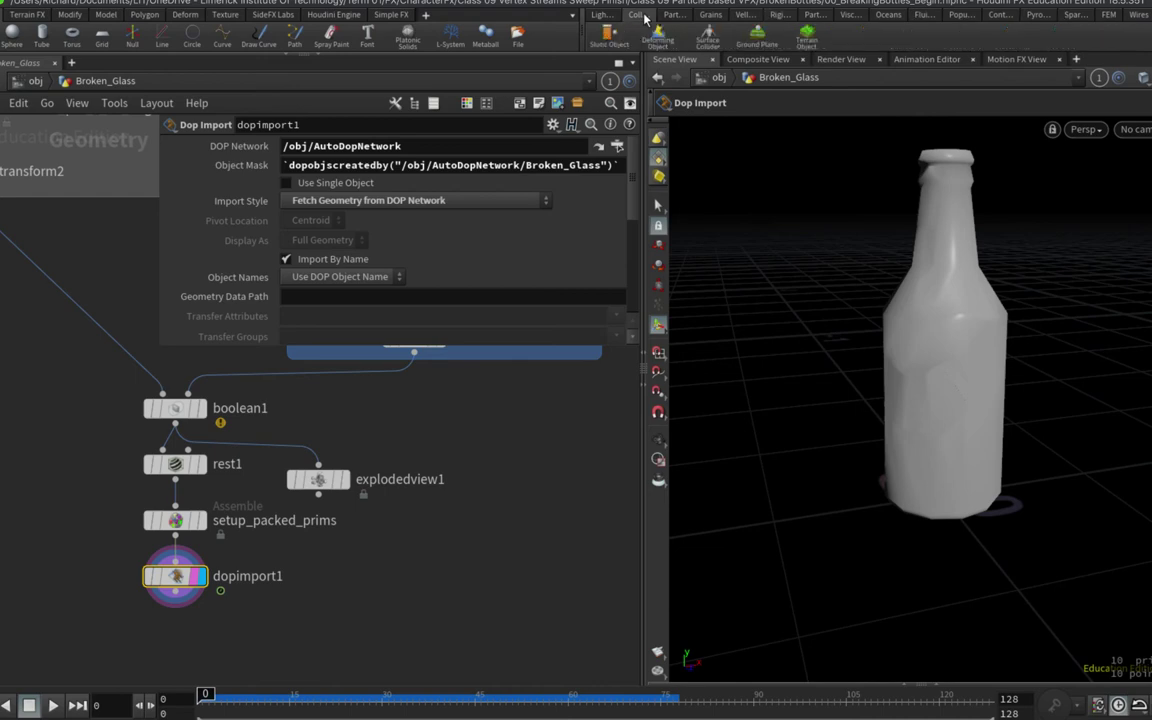
left_click(755, 42)
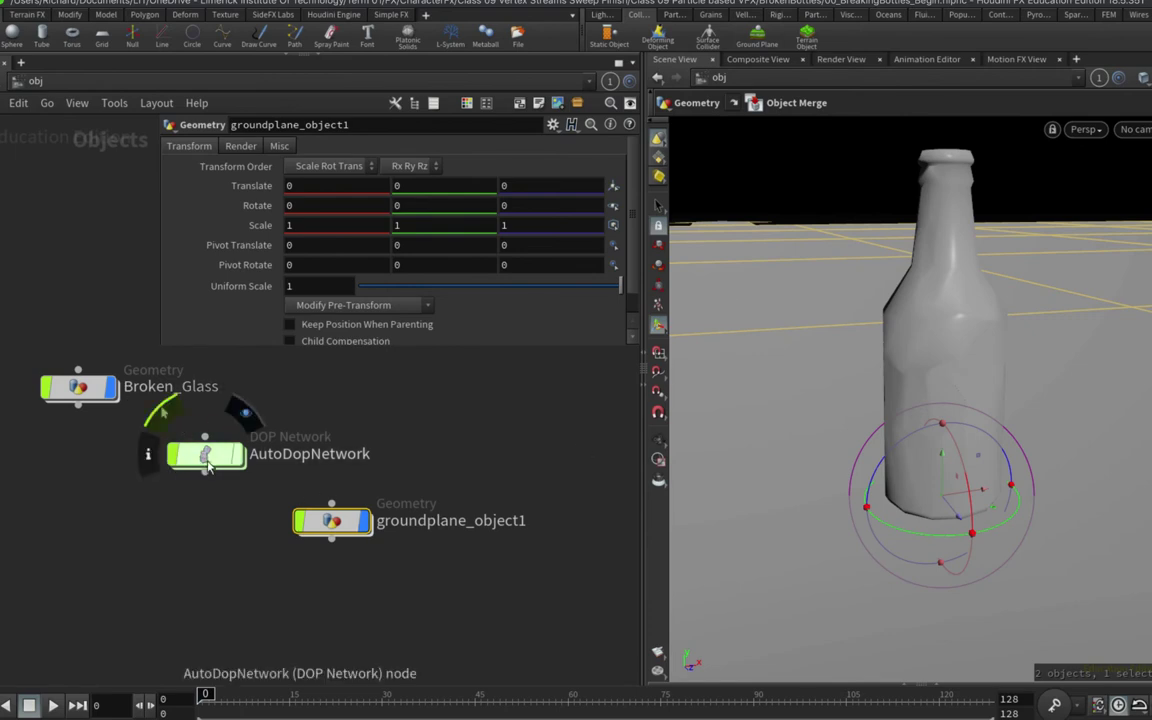
Enter AutoDopNetwork and replay the shatter with the ground plane, stopping back at frame 0
left_click(200, 462)
double_click(200, 462)
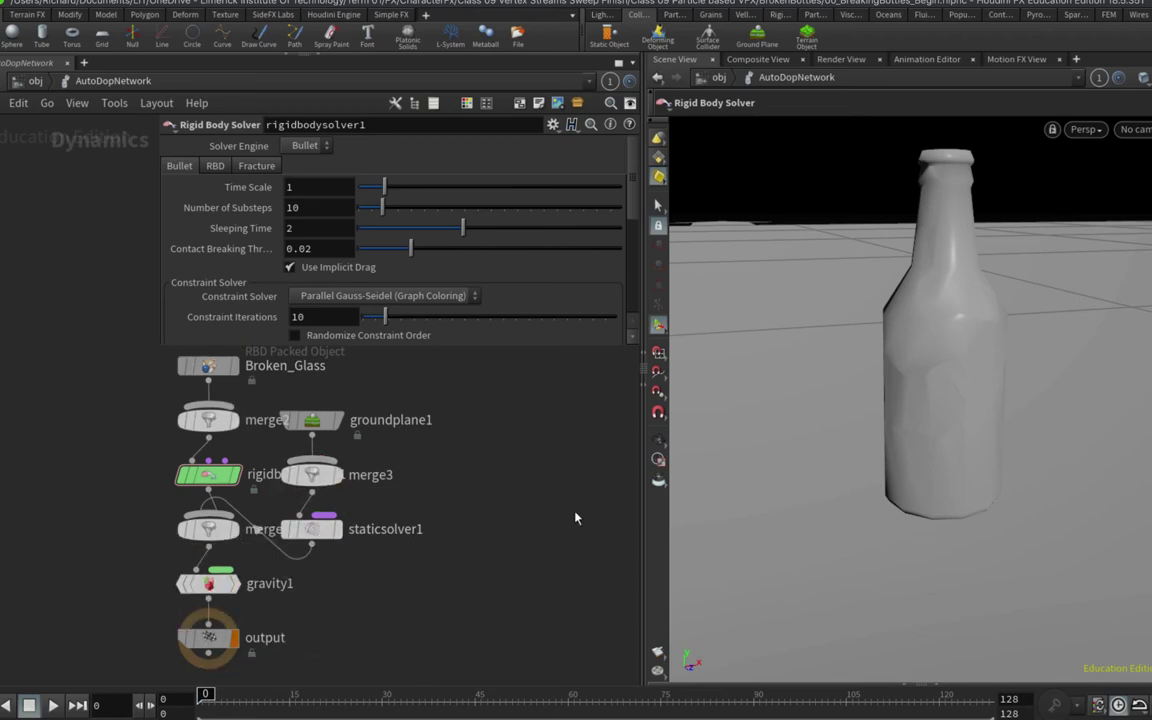
left_click(53, 705)
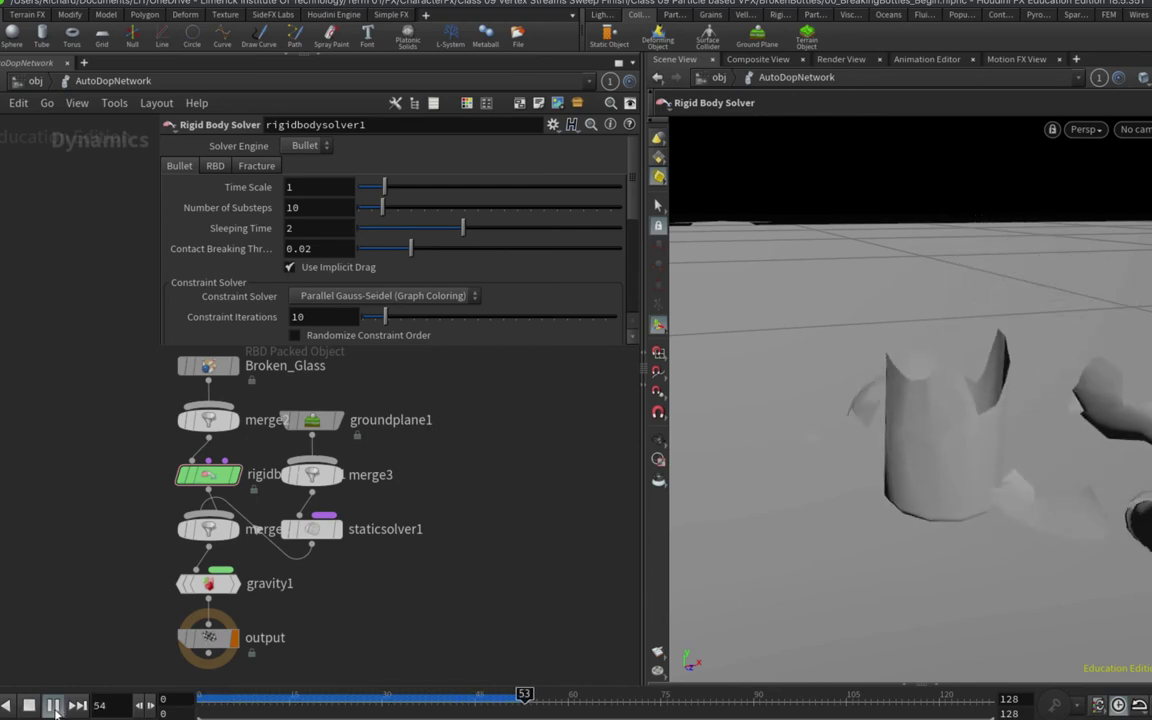
left_click(29, 705)
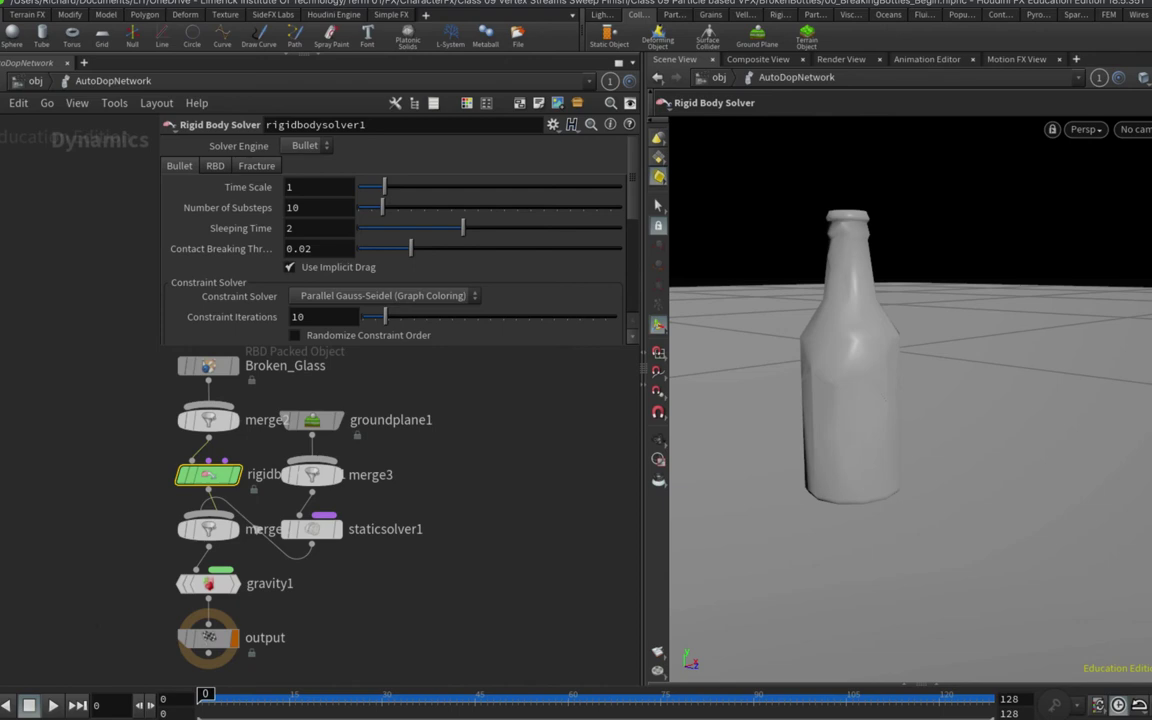
Jump to the Broken_Glass network and add a Null node below dopimport1
key("1")
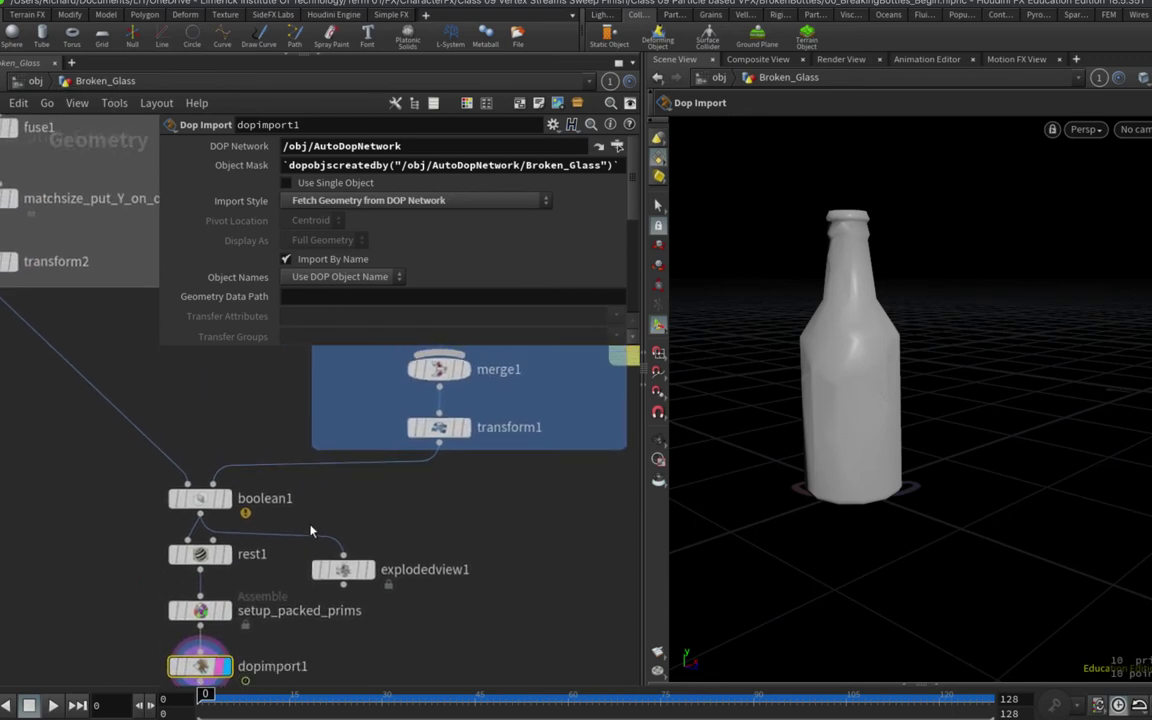
middle_click_drag(319, 532, 291, 456)
middle_click_drag(268, 615, 342, 525)
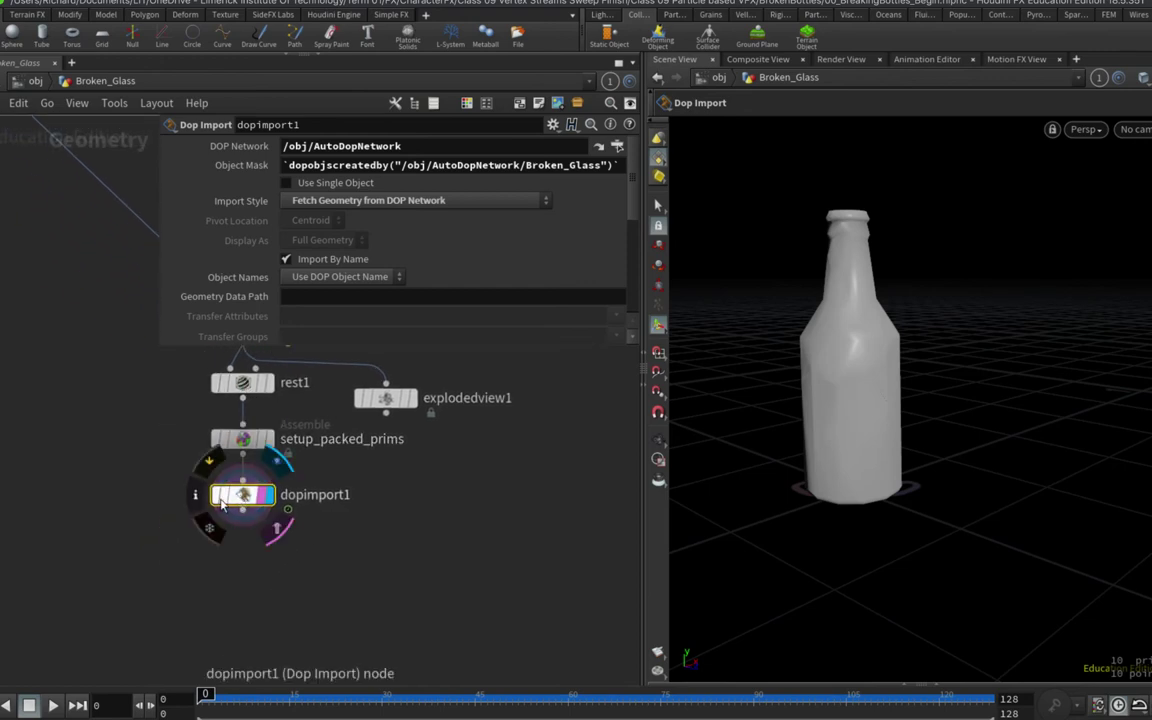
key("Tab")
type("null")
key("Return")
left_click(242, 568)
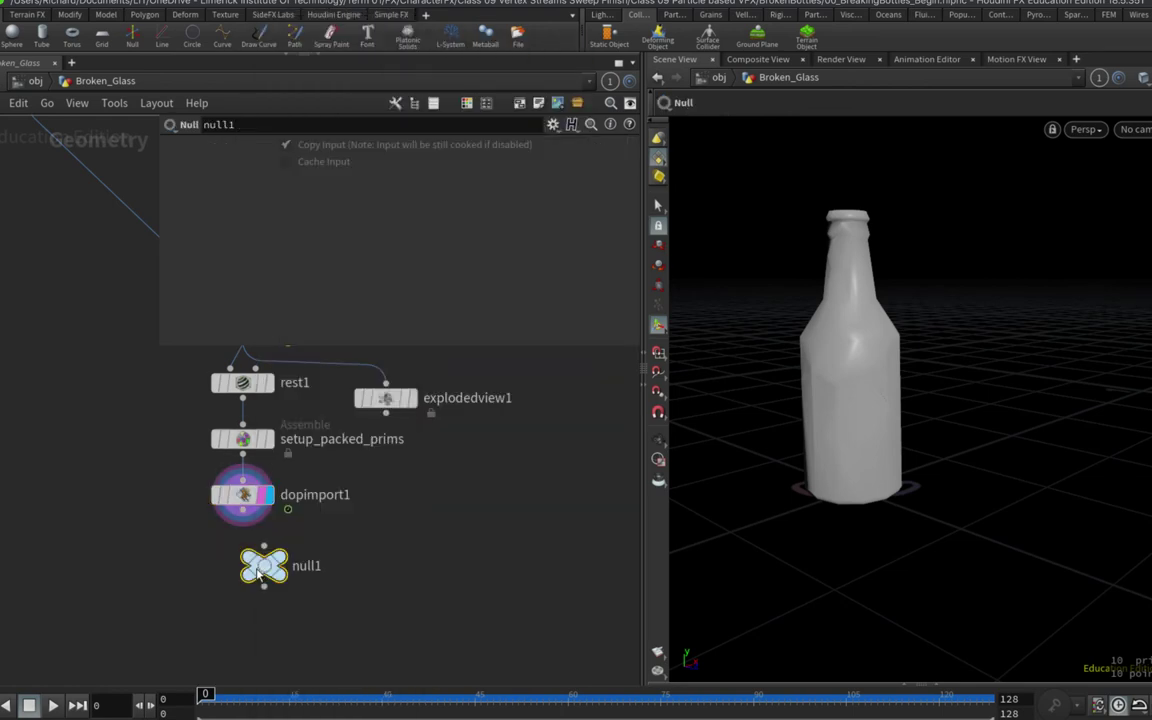
Rename the null OUT_FRACTURED_BOTTLE and make it the display node
double_click(282, 569)
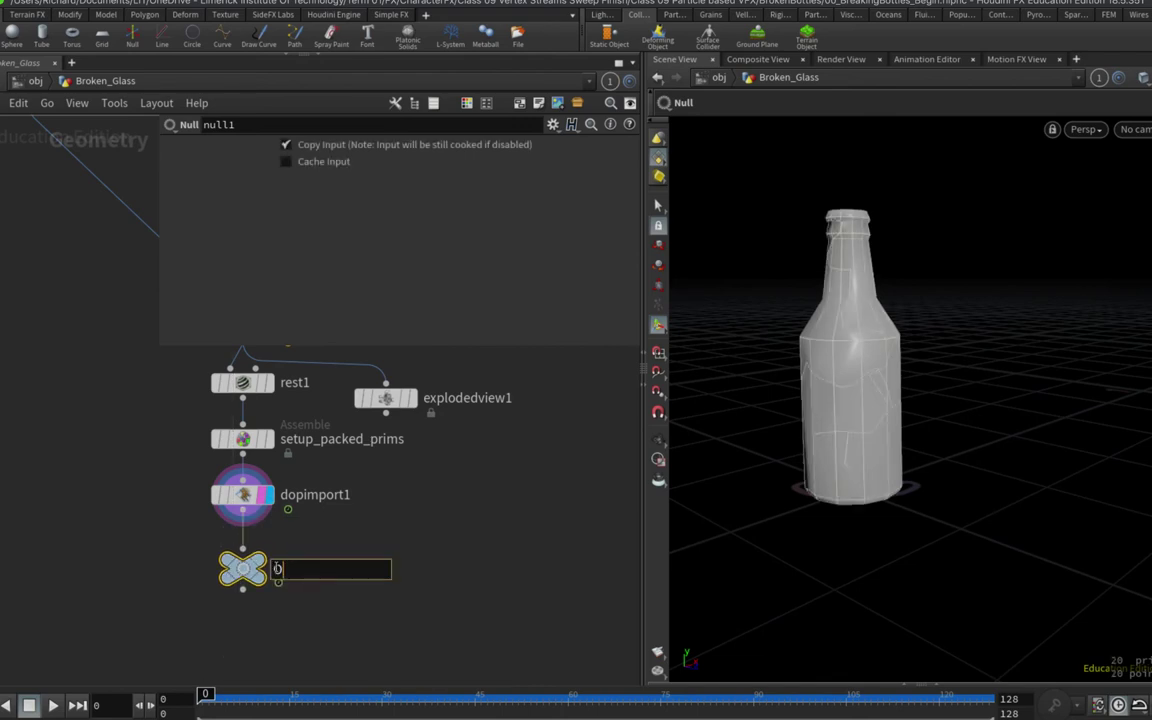
type("OUT_FRACTU")
type("R")
type("ED_BOTTL")
type("E")
key("Return")
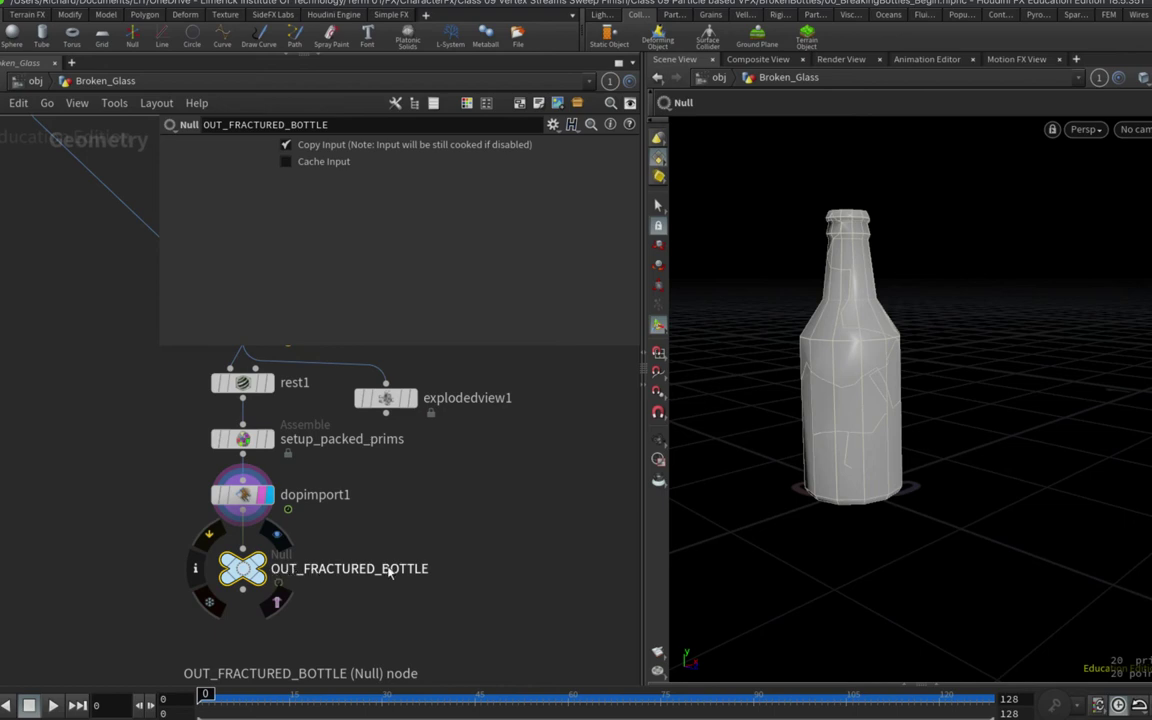
key("r")
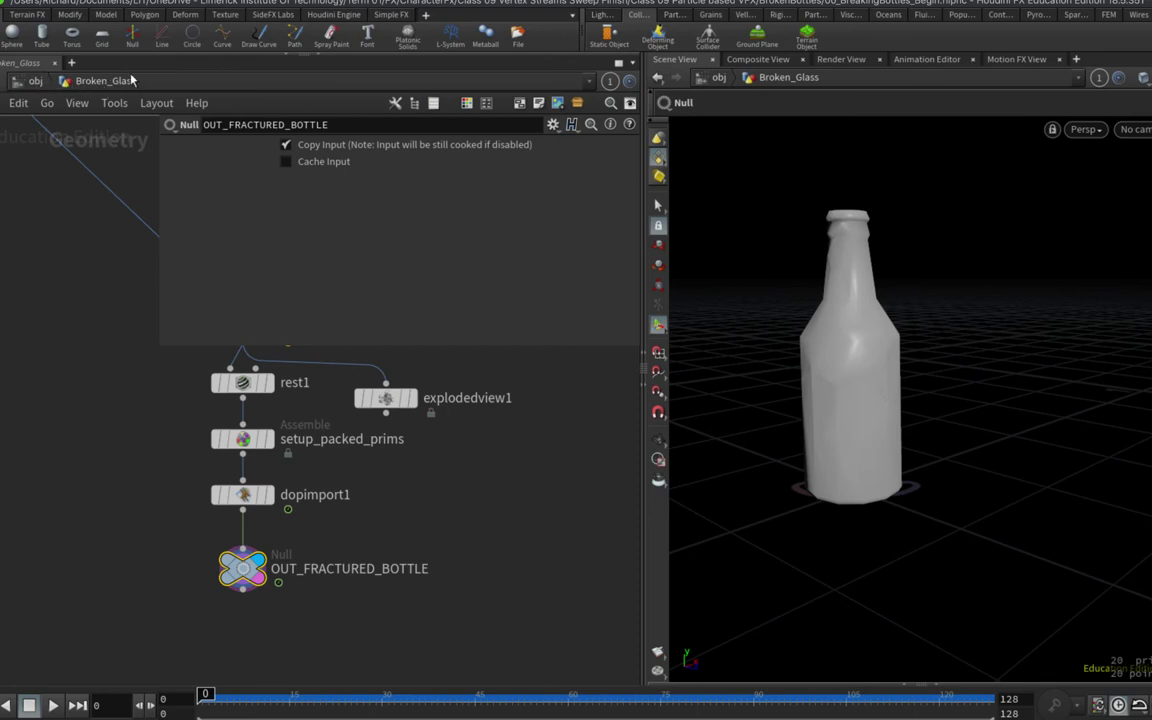
Switch to the out network and browse the node list without adding anything
right_click(35, 85)
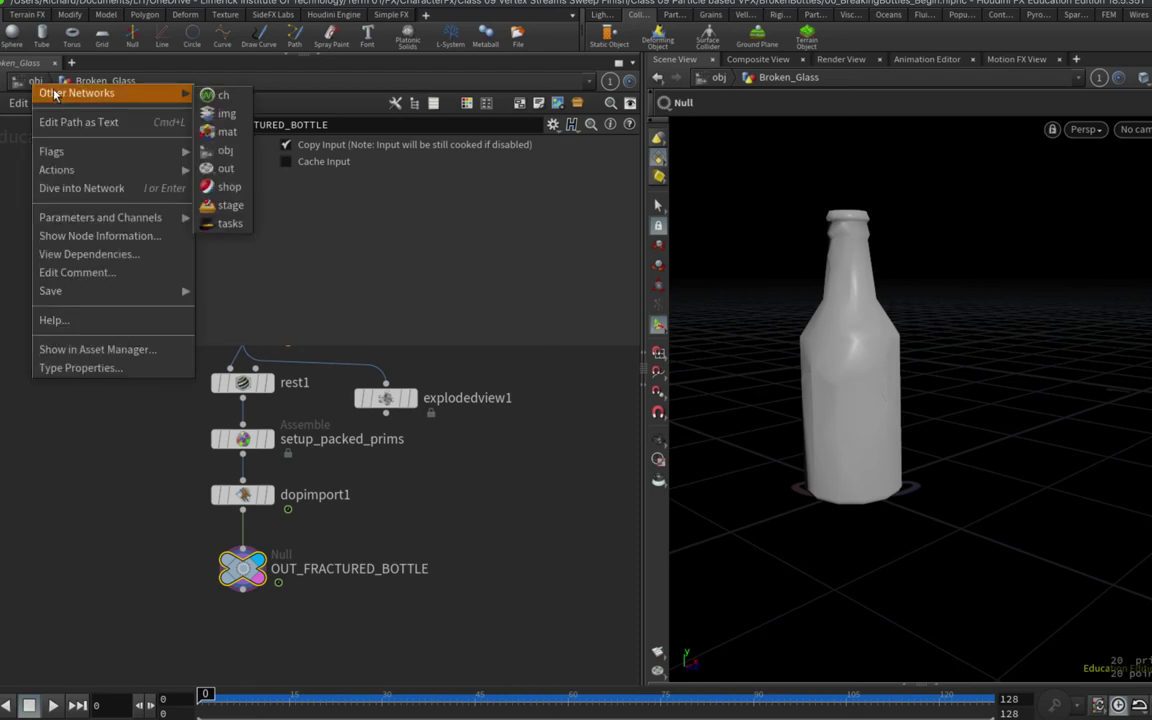
left_click(216, 163)
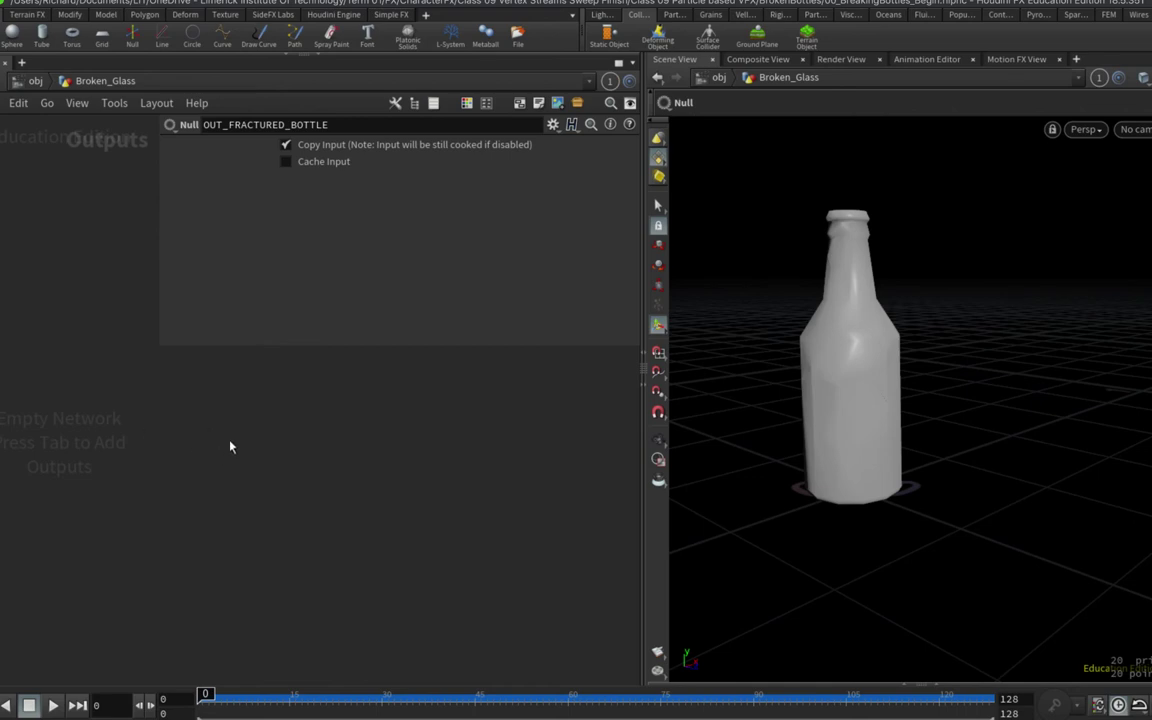
key("Tab")
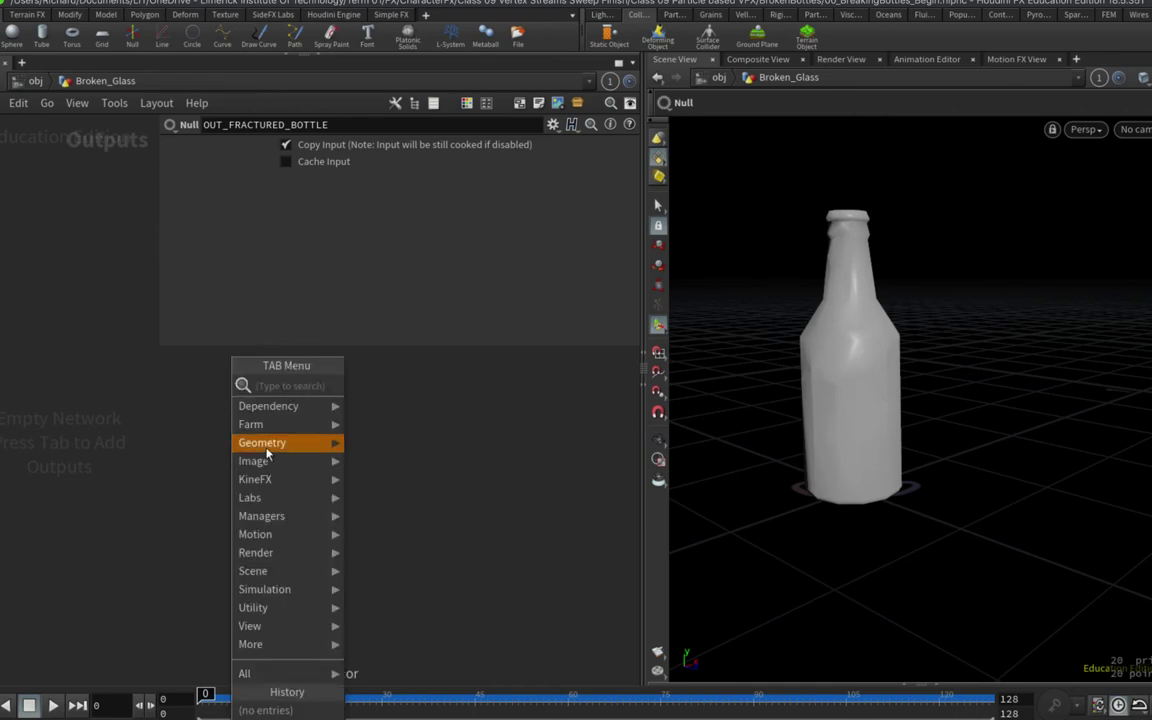
mouse_move(271, 465)
mouse_move(270, 555)
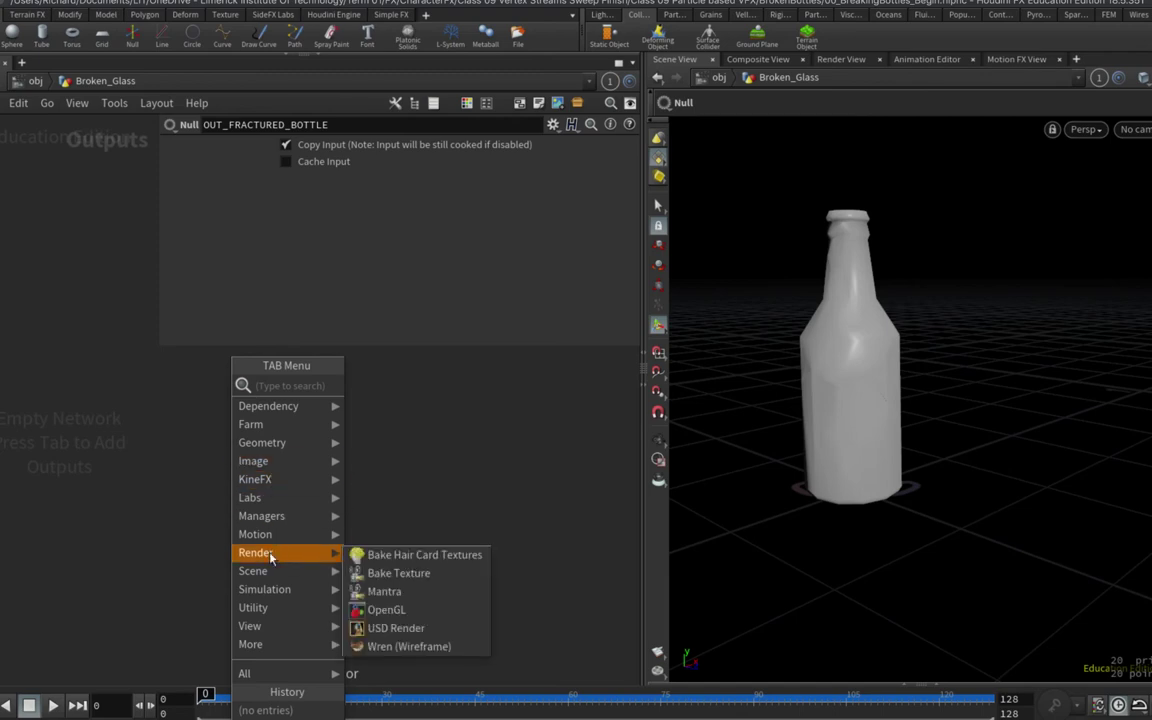
mouse_move(266, 497)
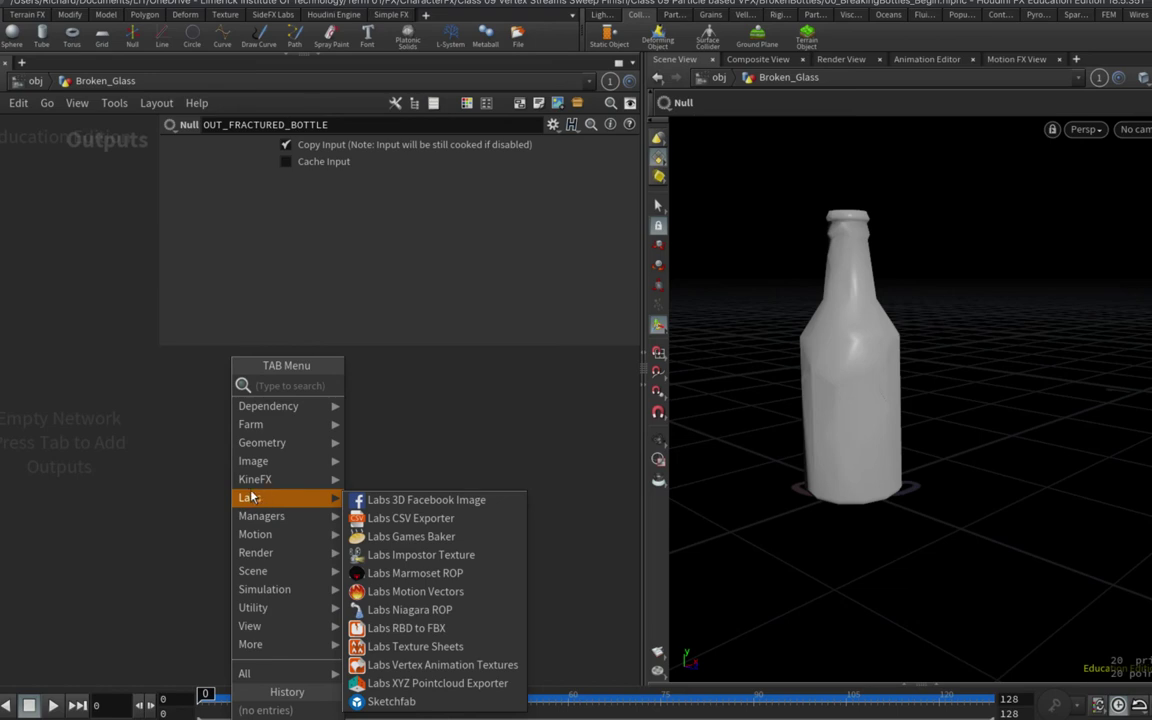
left_click(193, 451)
Show the SideFX Labs shelf and create a Labs RBD to FBX node
left_click(272, 15)
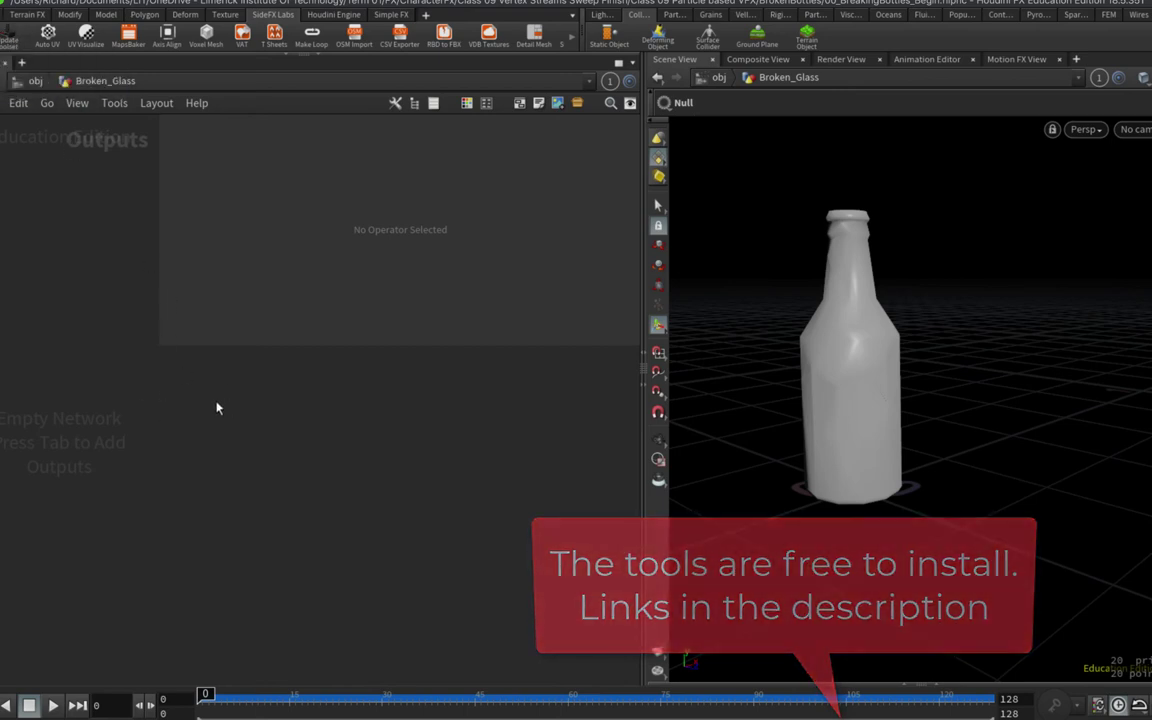
key("Tab")
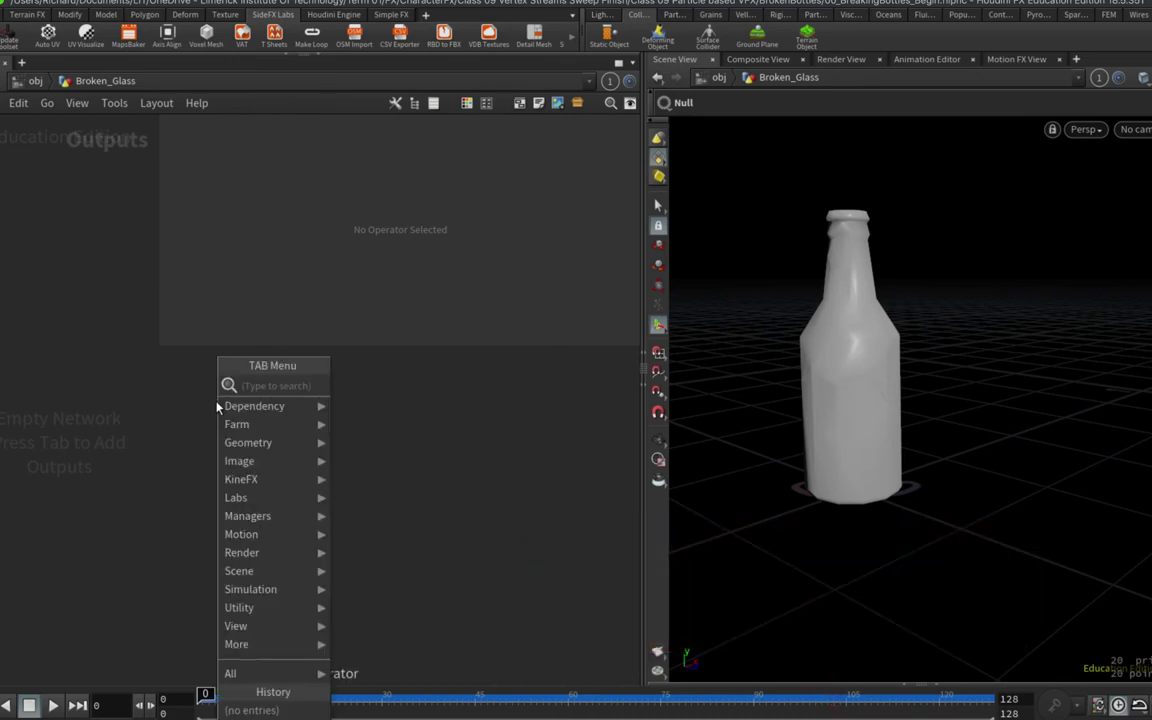
type("r")
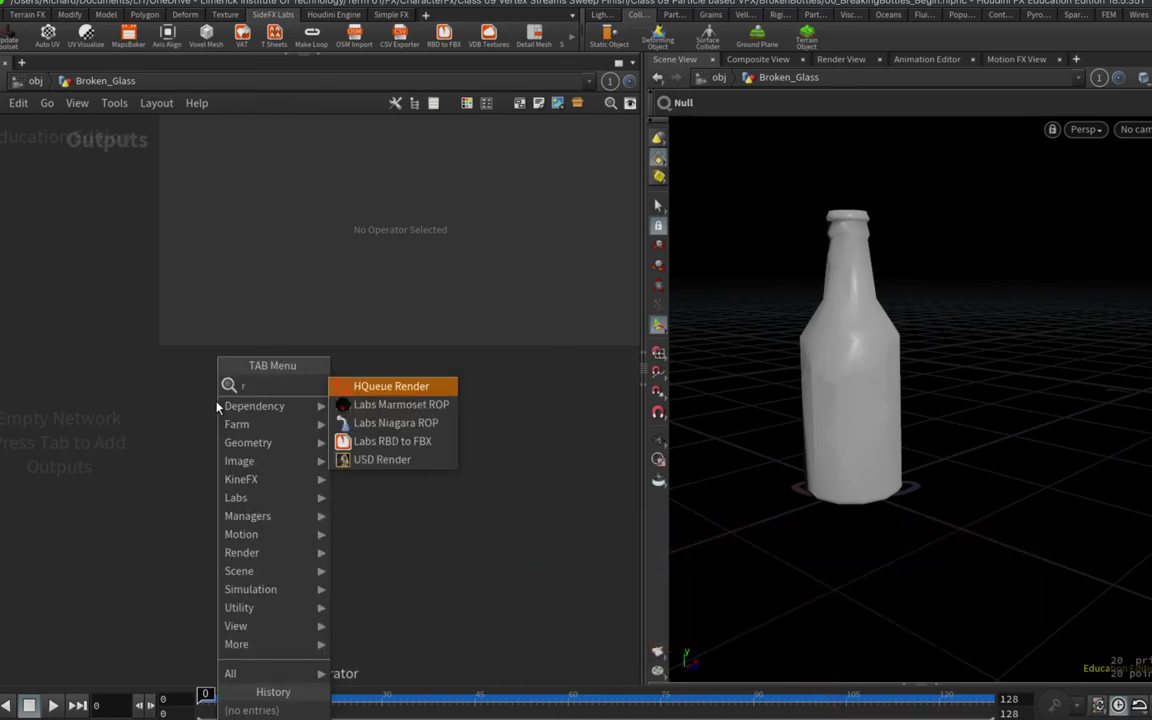
key("Down")
key("Down")
key("Down")
key("Return")
Place rbd_to_fbx1 and set its Node To Export to /obj/Broken_Glass/OUT_FRACTURED_BOTTLE
left_click(217, 405)
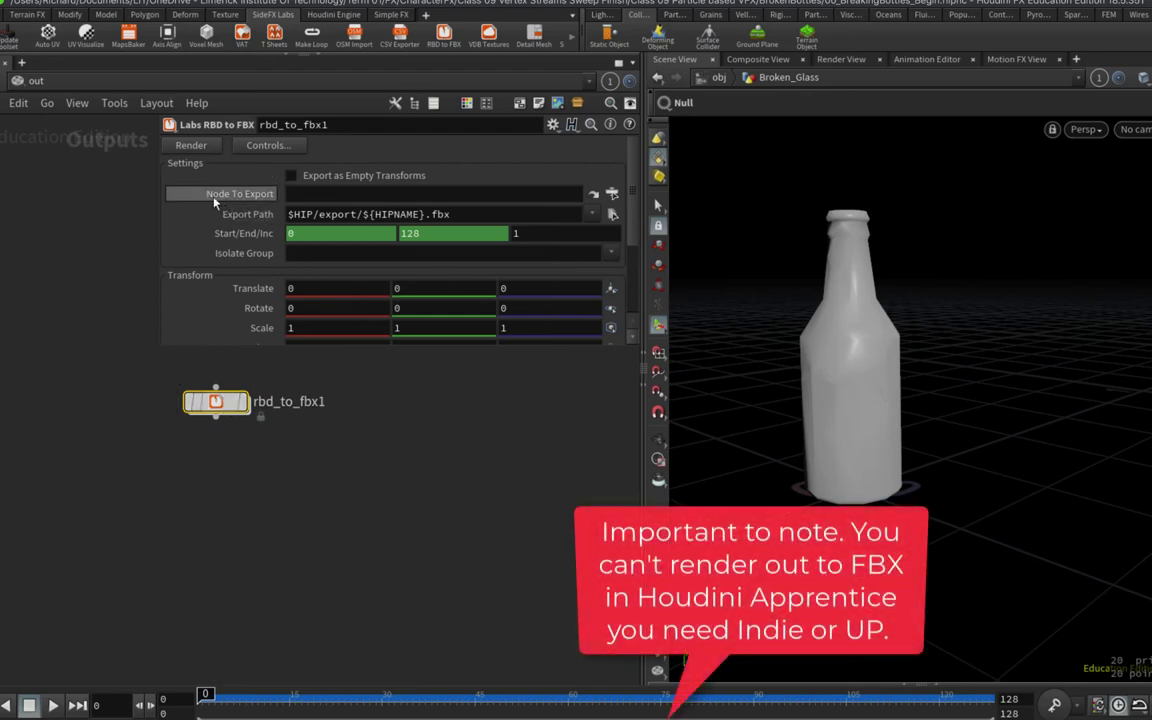
left_click(612, 196)
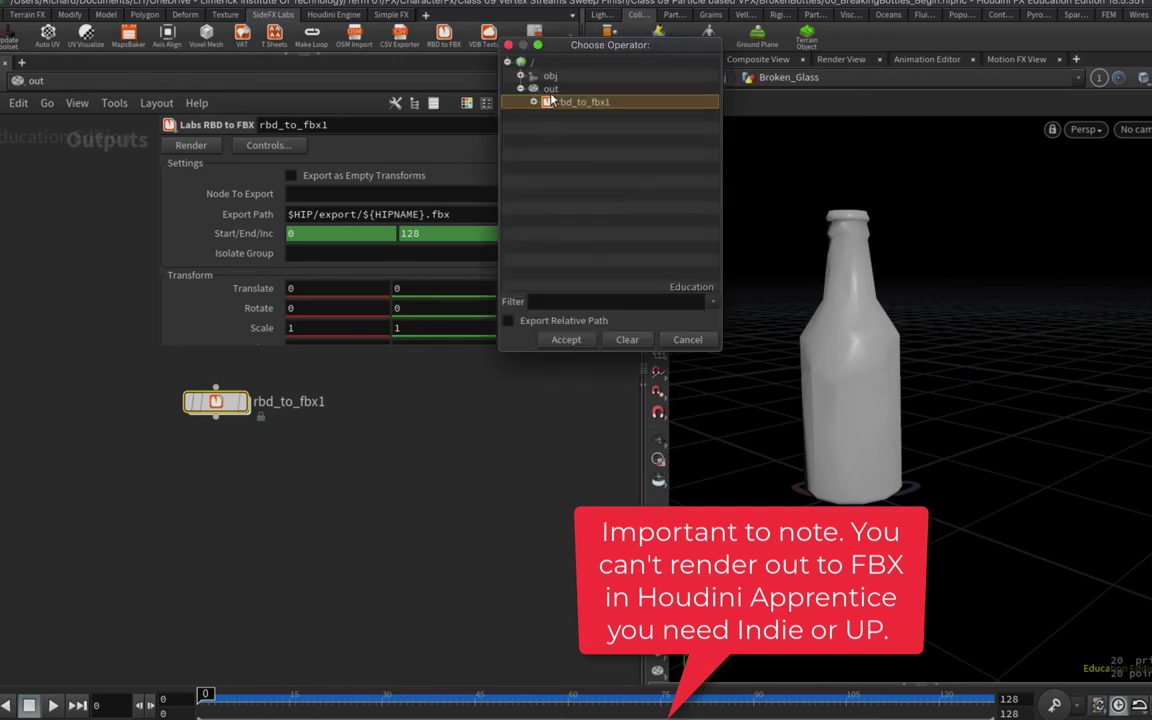
left_click(520, 76)
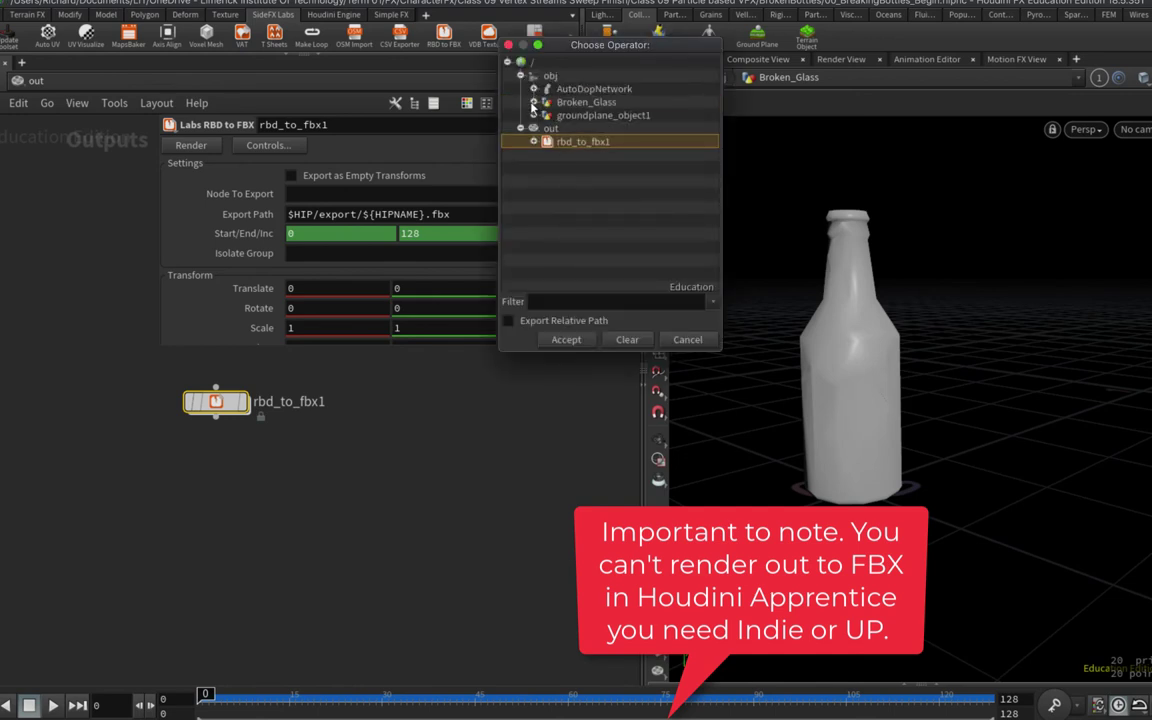
left_click(533, 103)
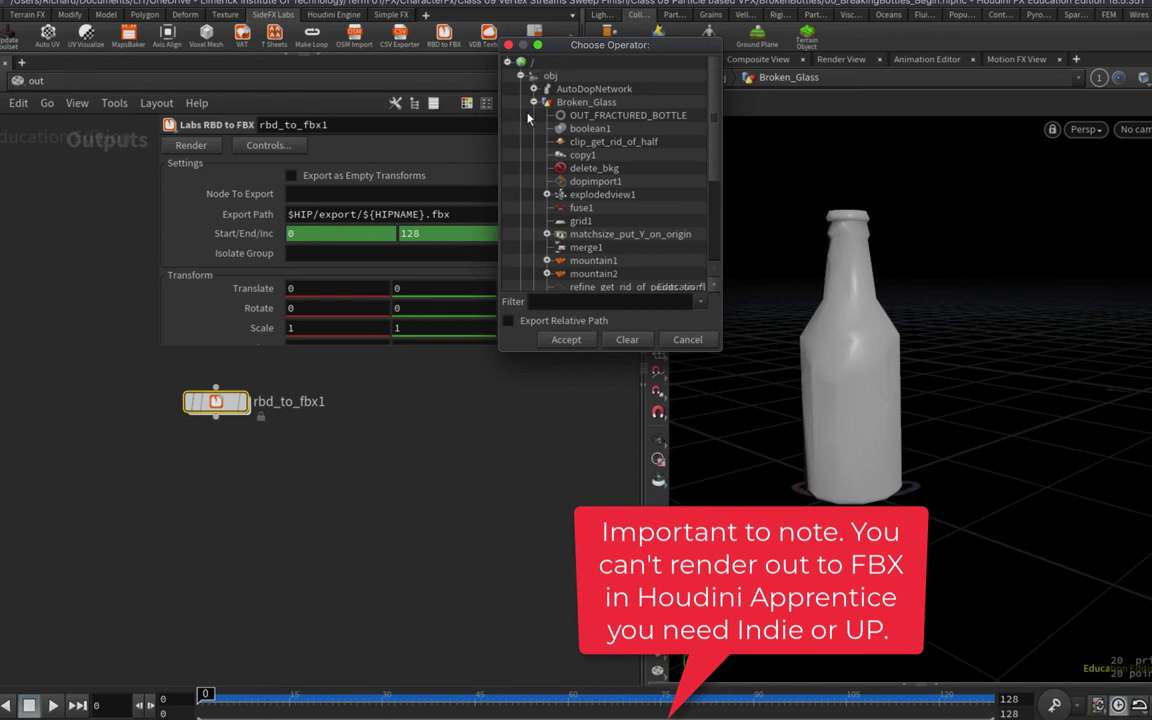
left_click(652, 117)
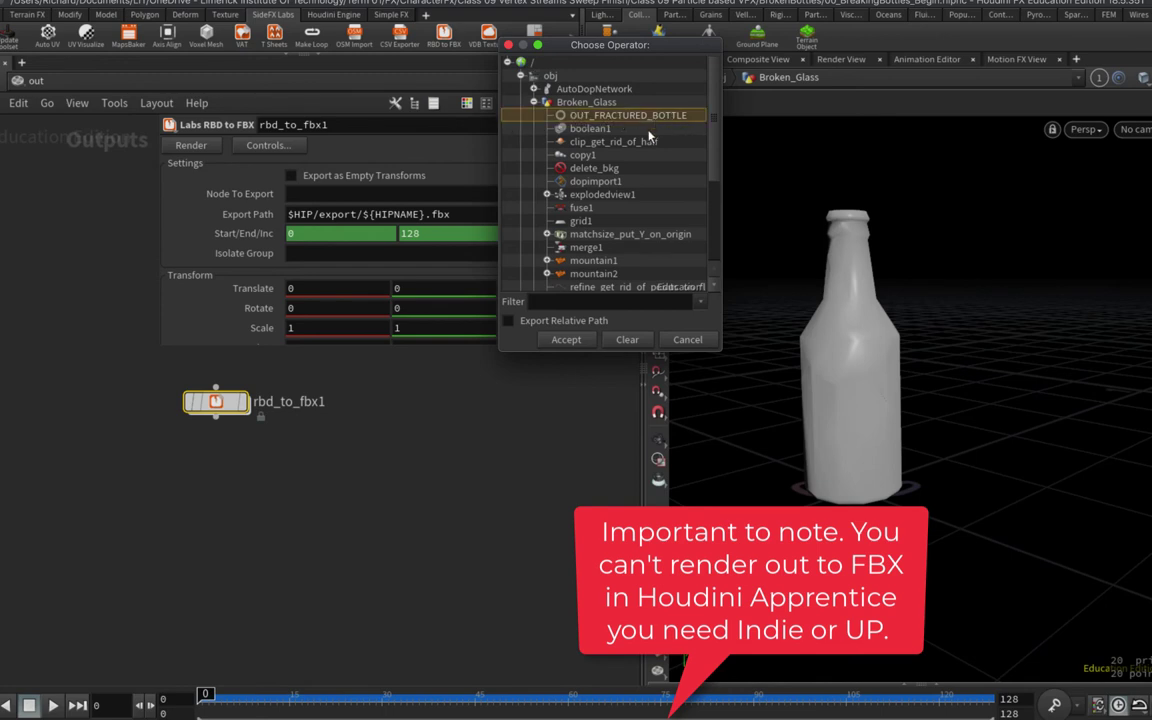
left_click(566, 339)
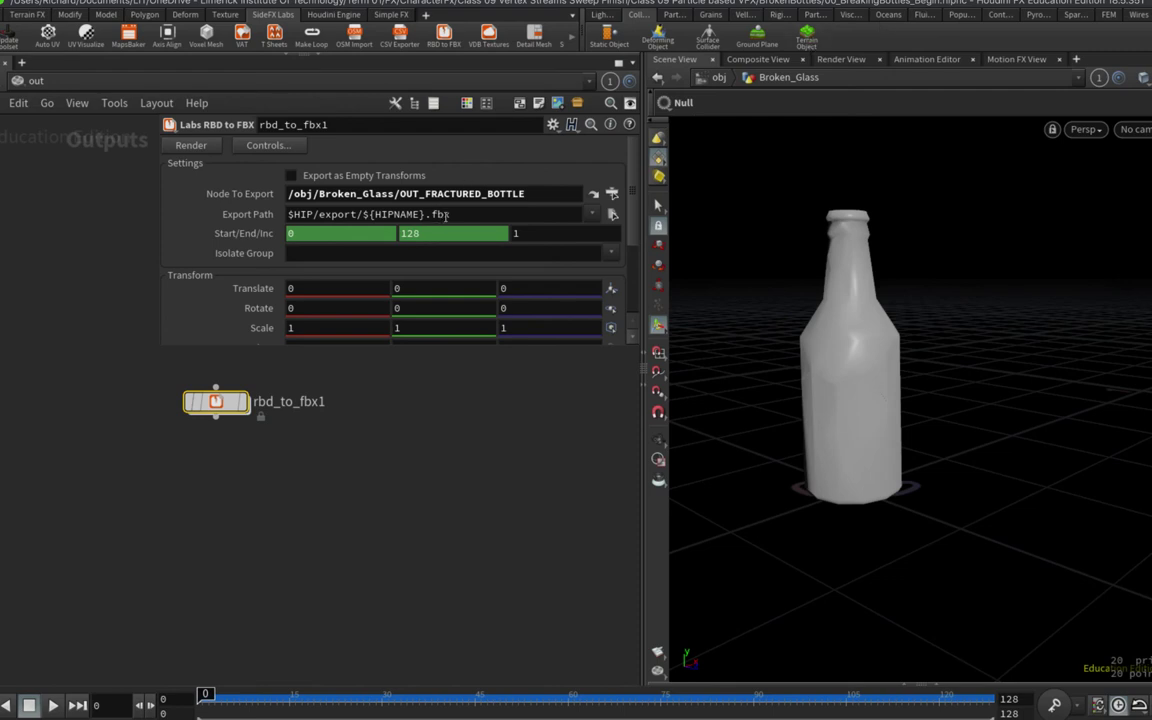
Widen the parameter pane and inspect the expanded $HIP/export/${HIPNAME}.fbx export path
left_click(250, 214)
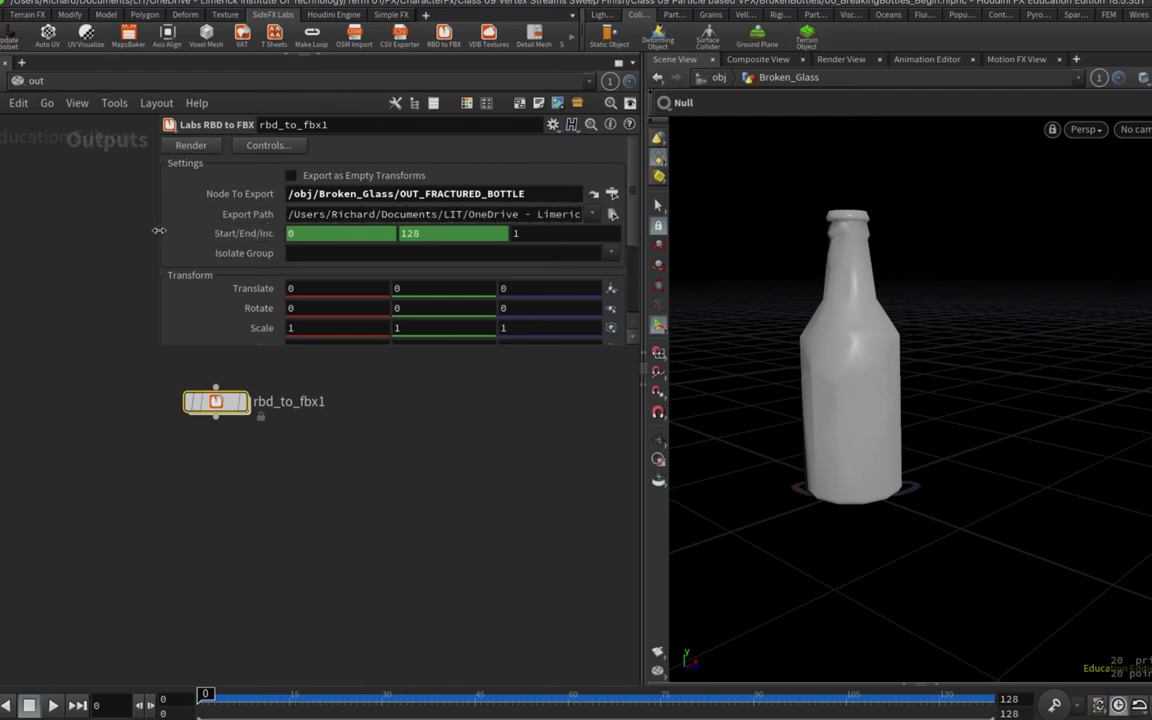
left_click_drag(160, 214, 8, 241)
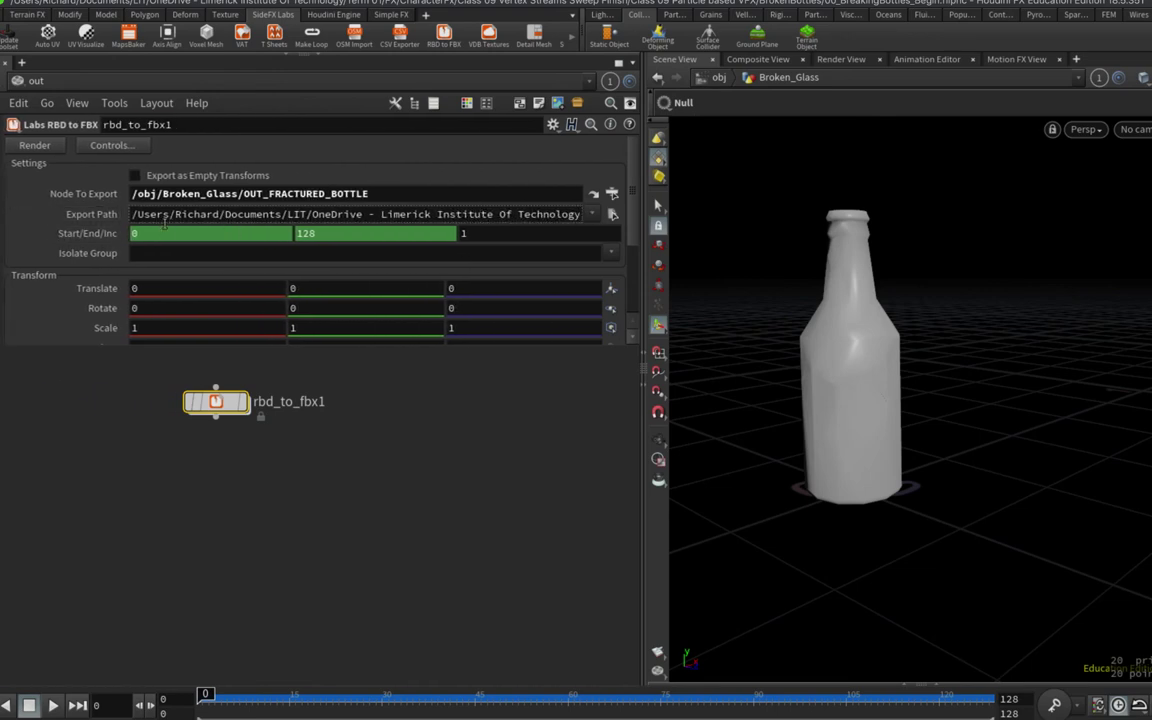
left_click(112, 215)
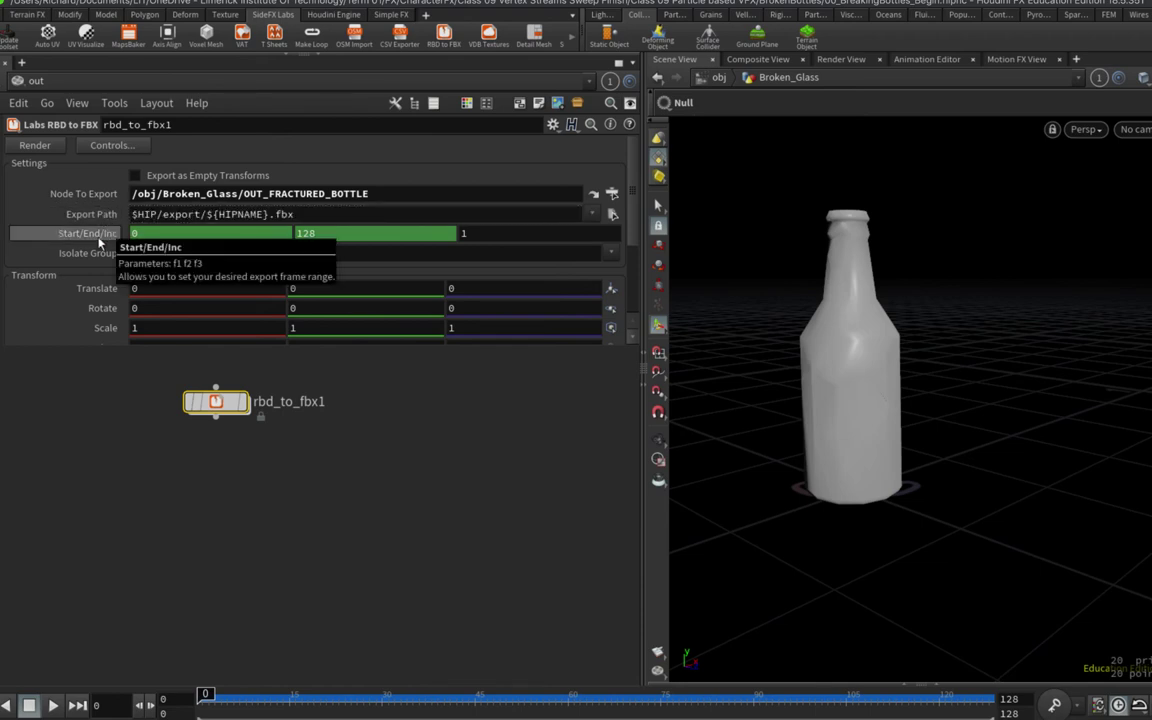
double_click(325, 235)
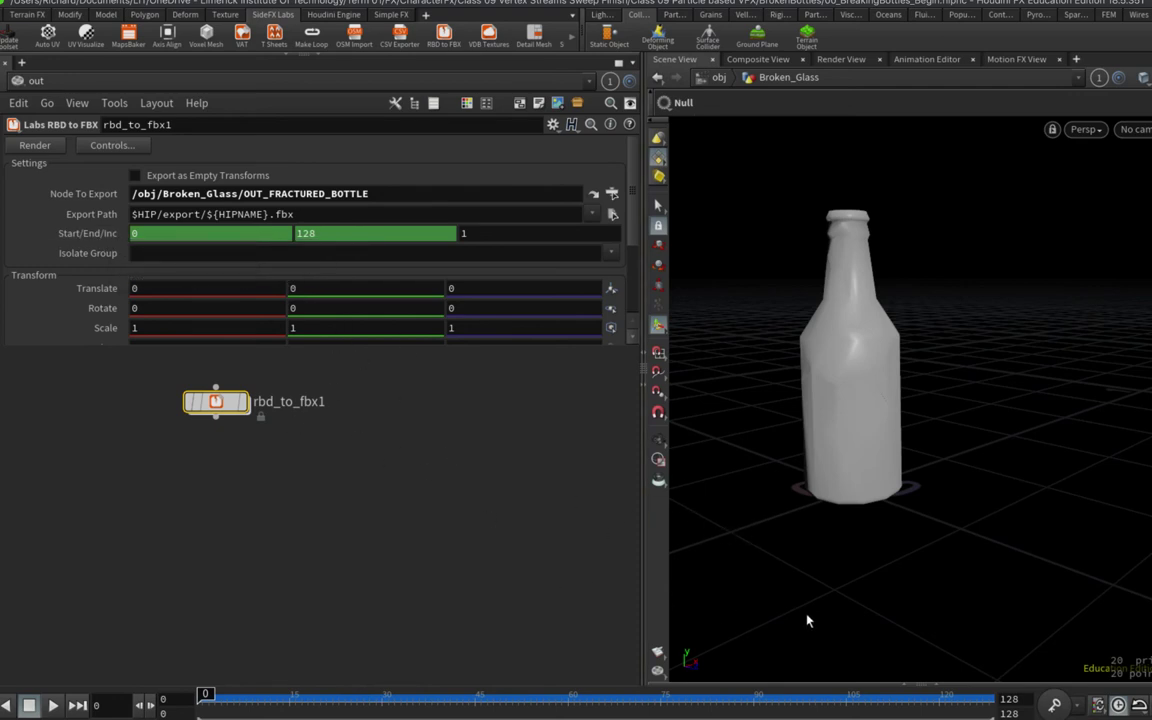
Set the timeline end frame to 64, render the FBX export, and return to Broken_Glass
double_click(1010, 699)
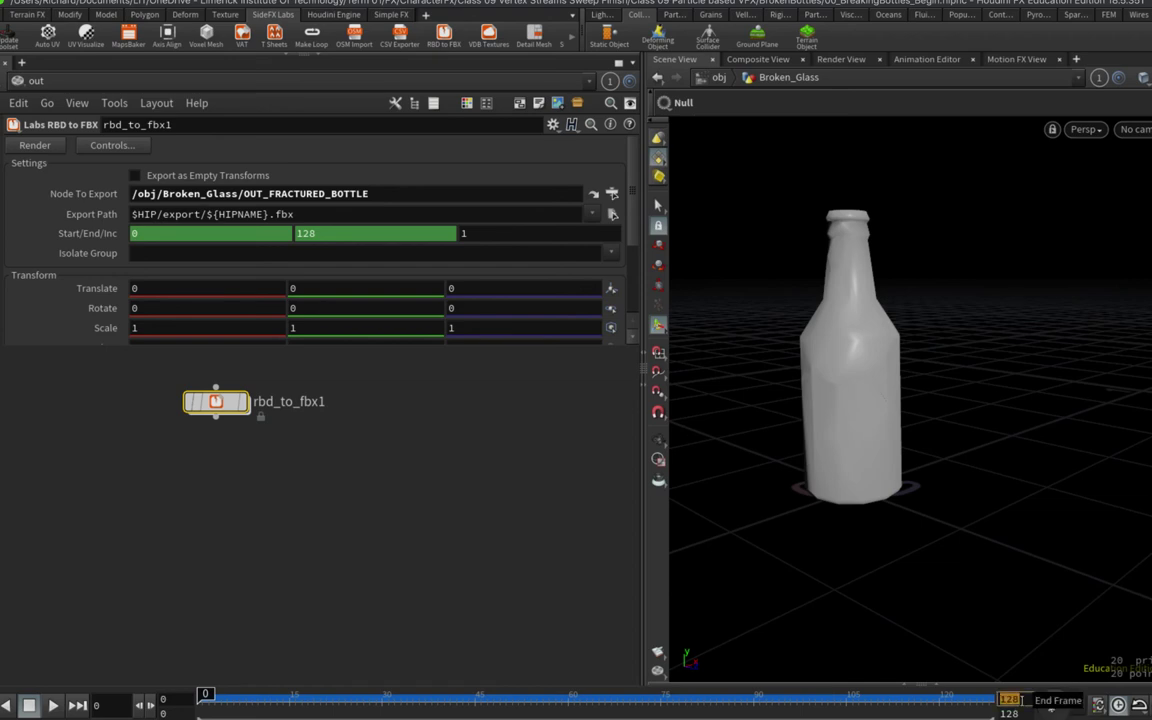
type("64")
key("Return")
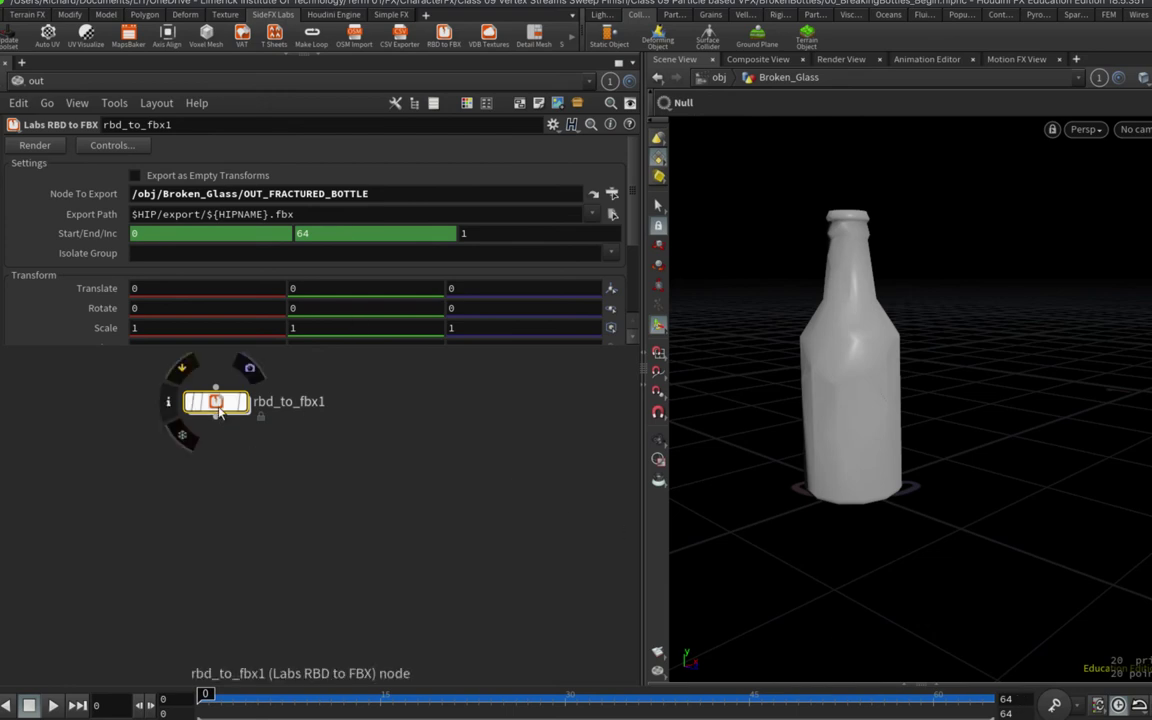
left_click(37, 147)
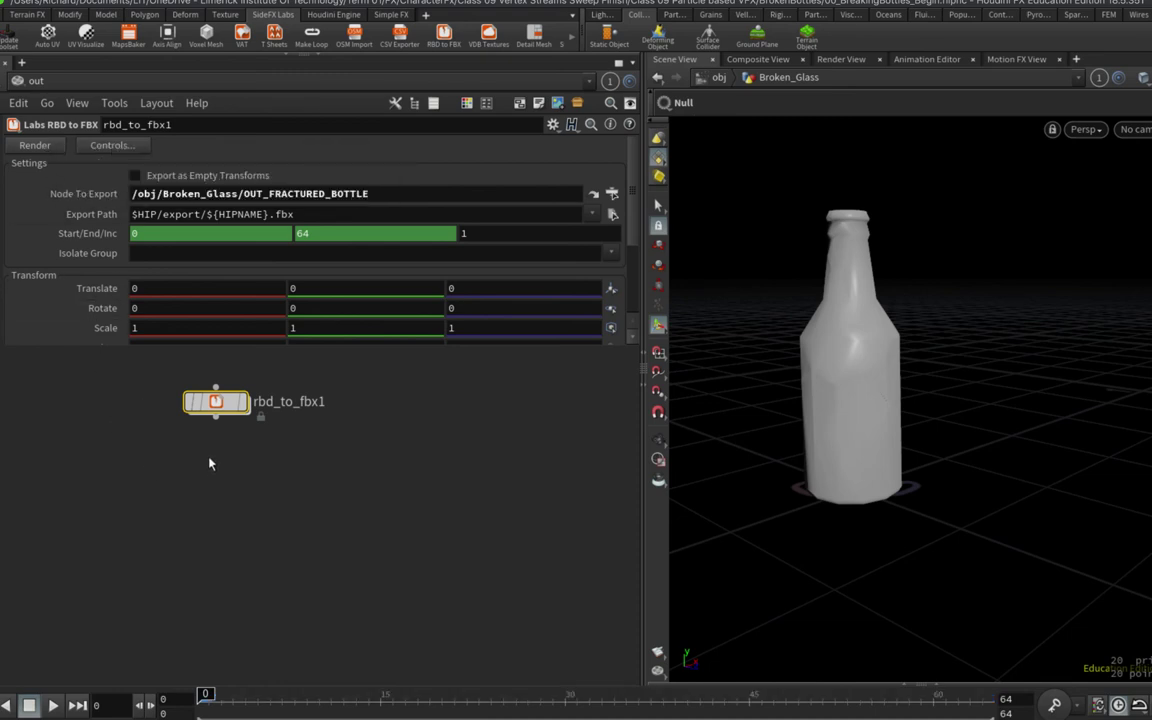
key("super+3")
key("1")
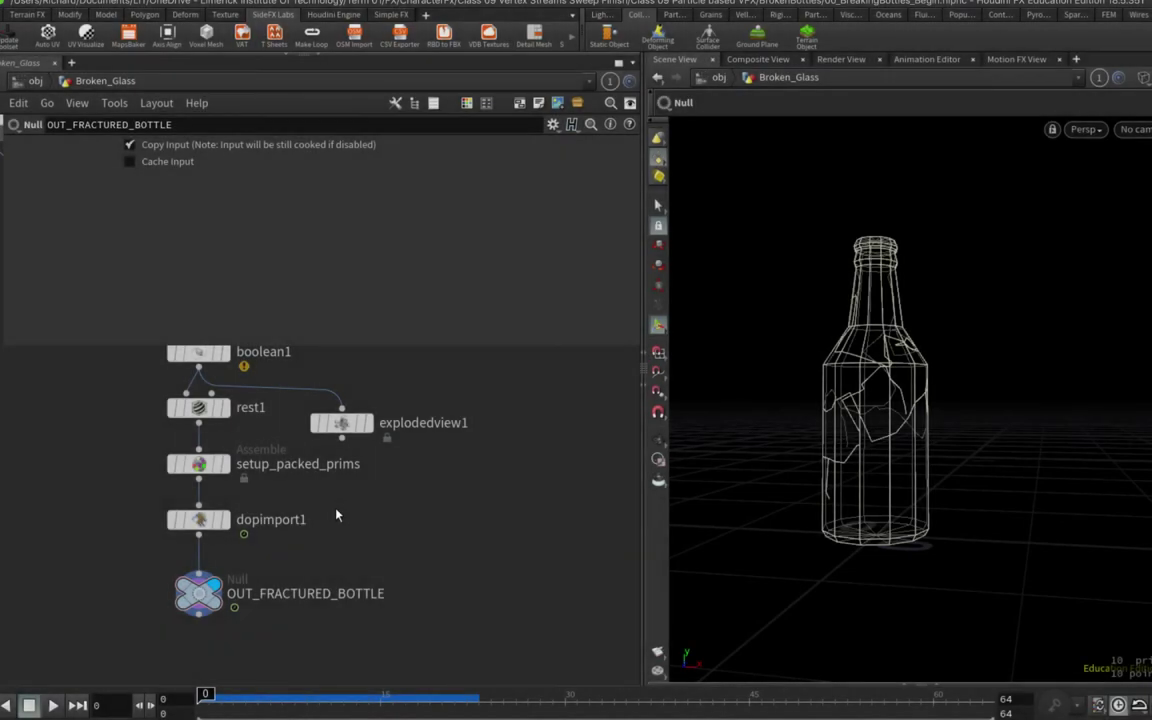
Create fbx_archive_import1, a Labs FBX Archive Import node, from the fbx node search
key("Tab")
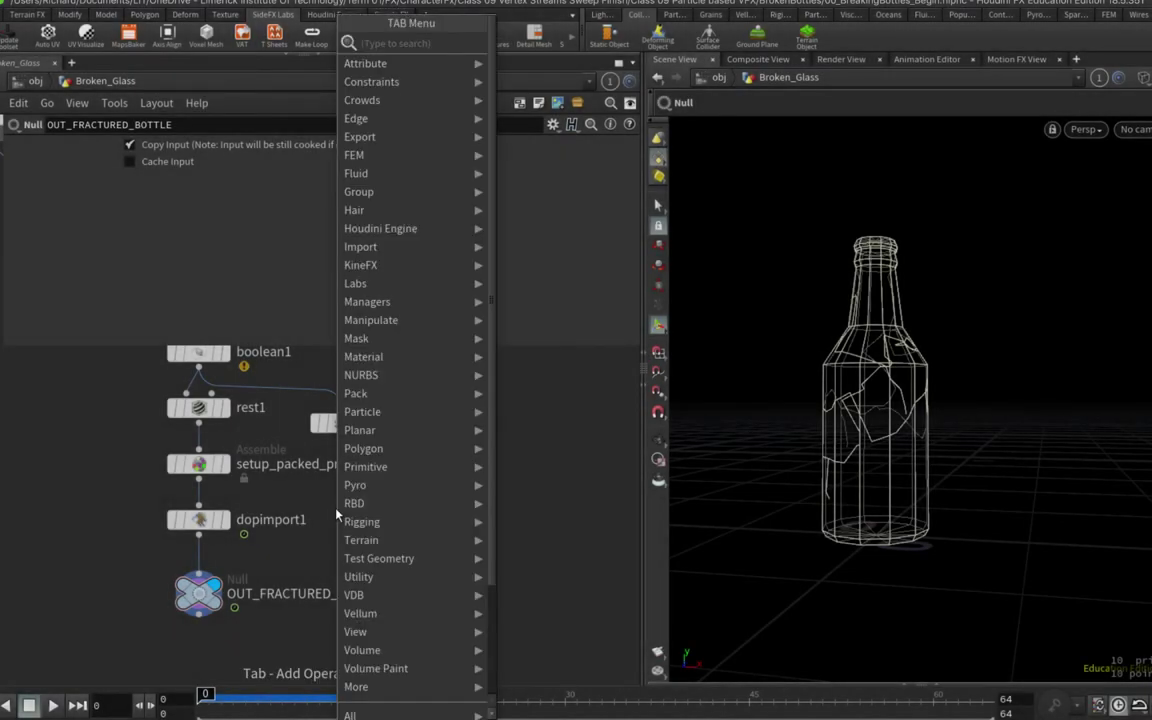
type("fb")
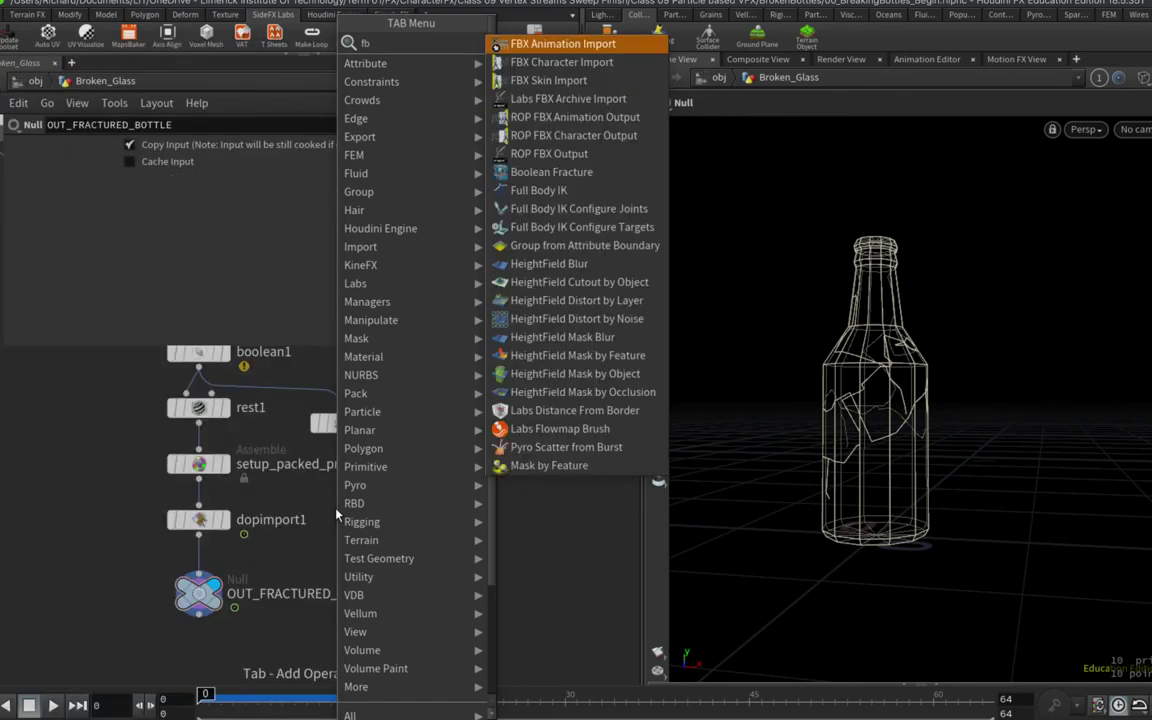
type("x")
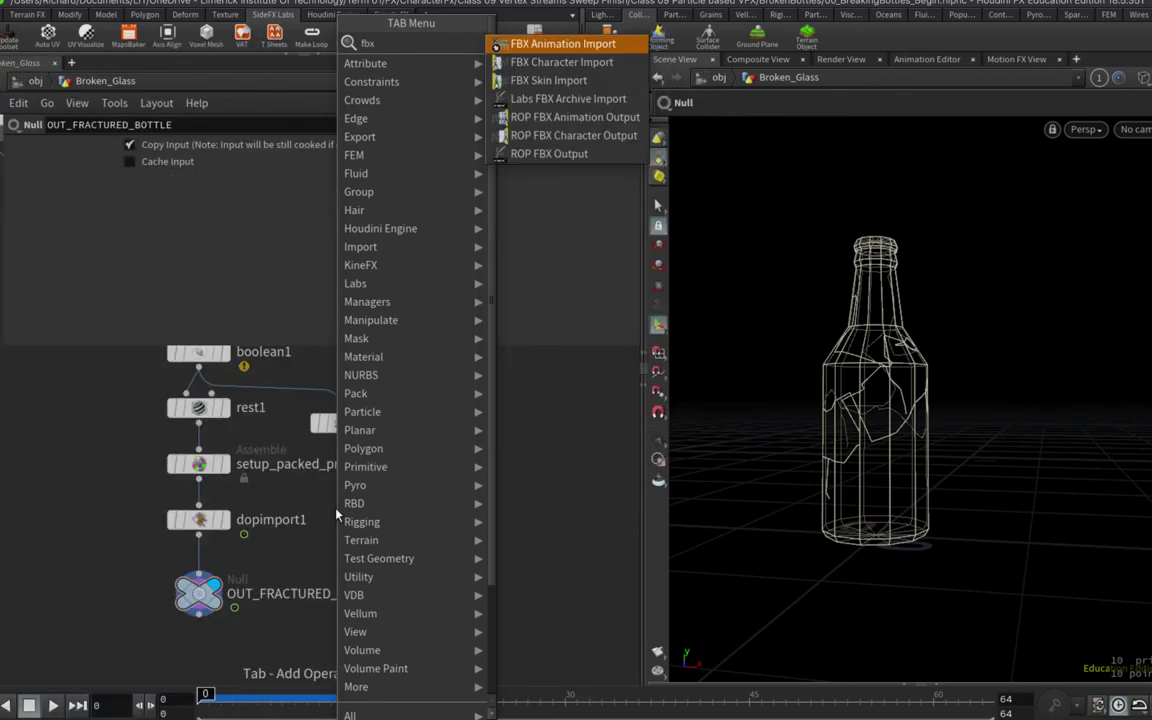
key("Down")
key("Down")
key("Down")
key("Down")
key("Up")
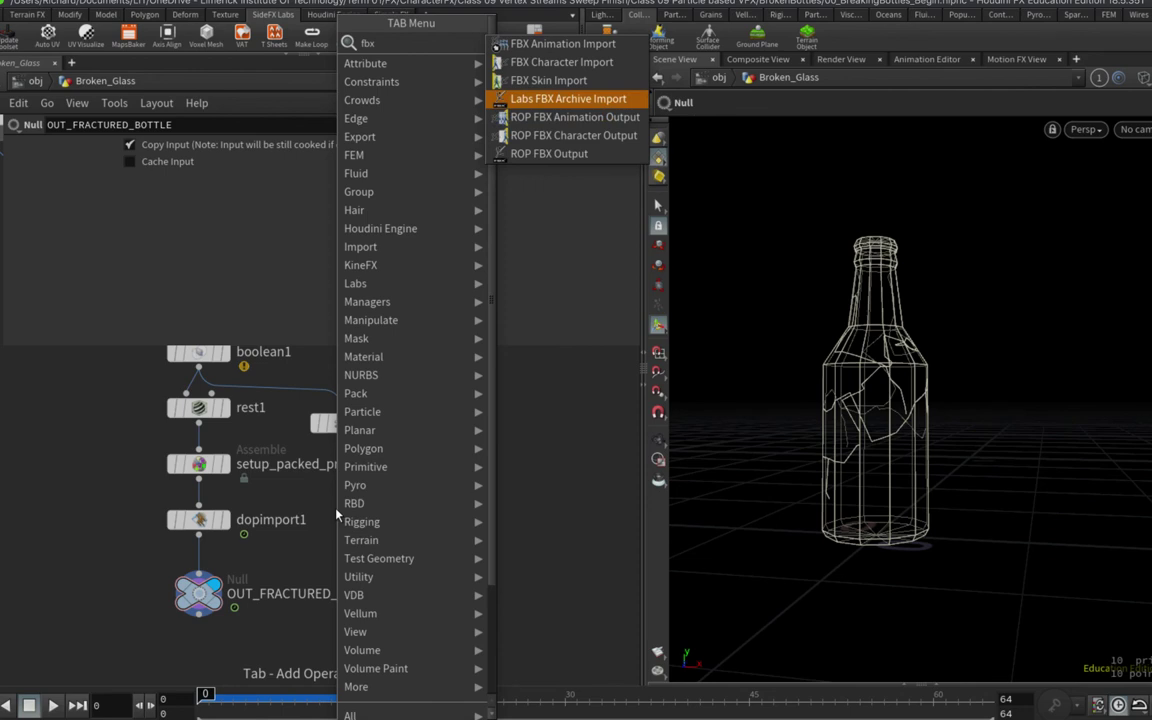
key("Return")
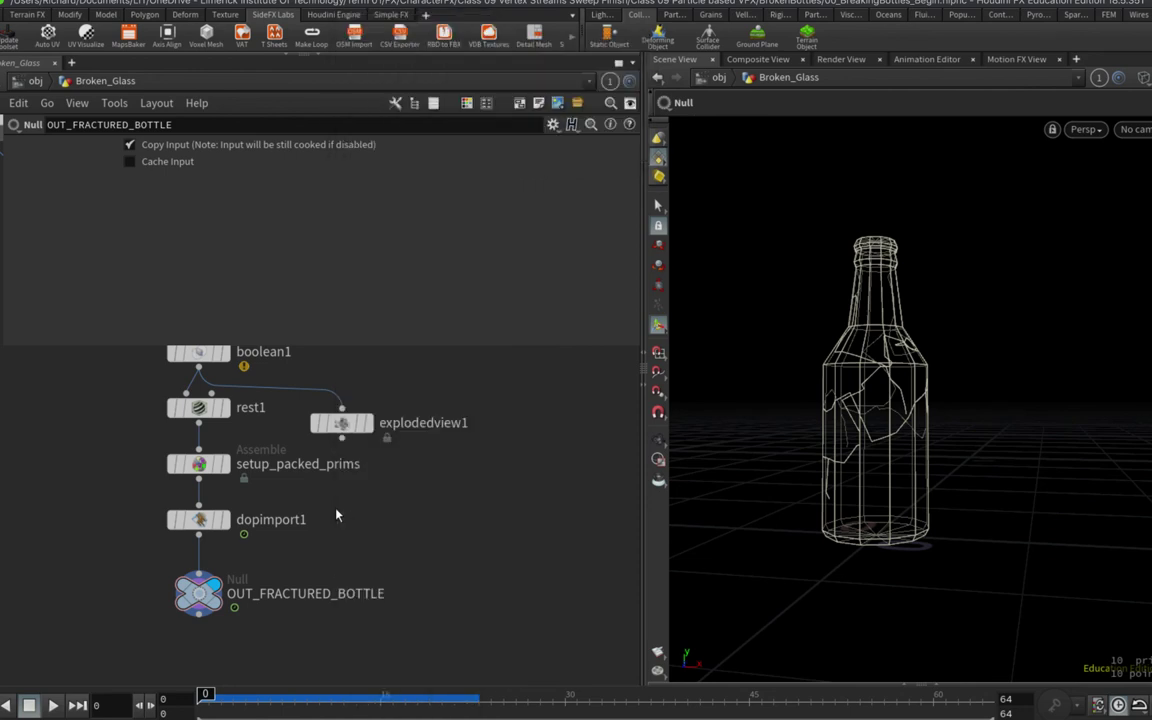
Place fbx_archive_import1, load 00_BreakingBottles_Begin.fbx into it, and test playback
left_click(336, 512)
left_click_drag(336, 512, 404, 512)
left_click(624, 178)
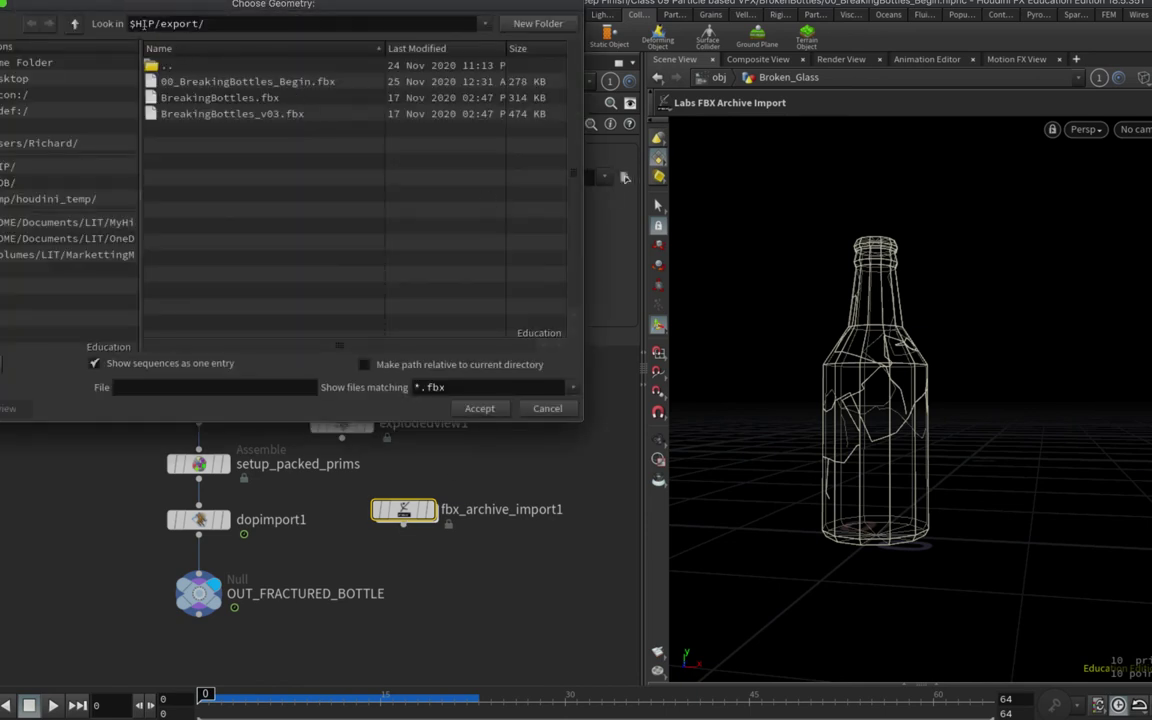
left_click(247, 86)
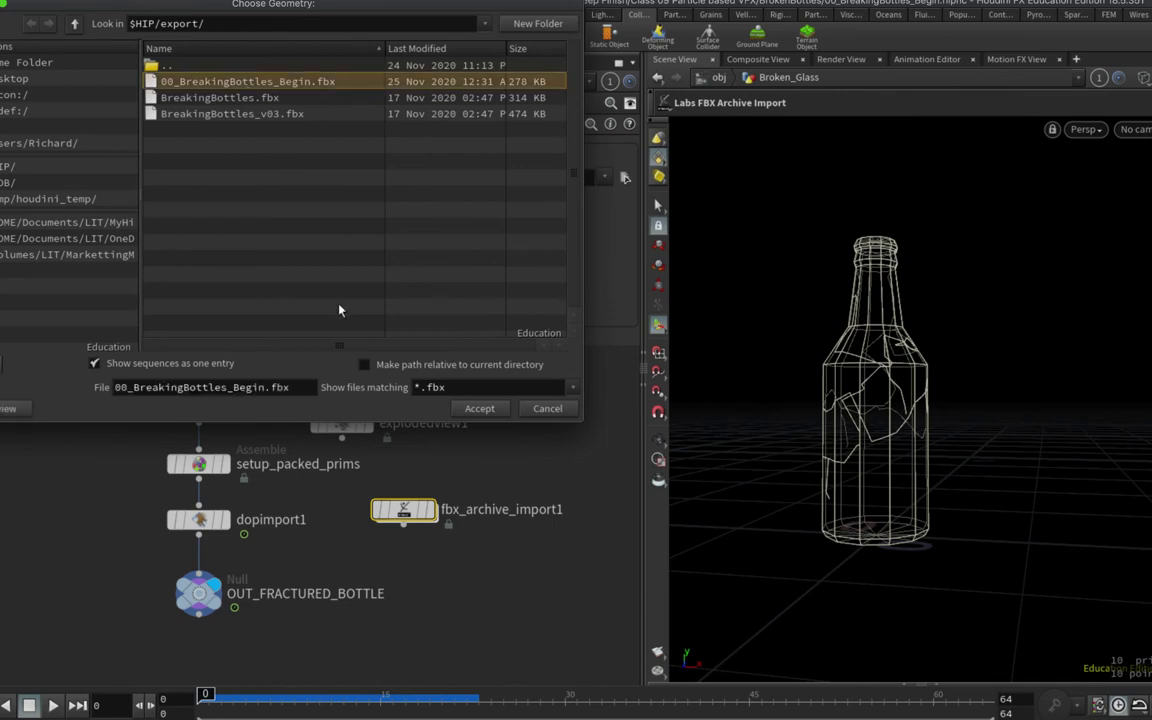
left_click(472, 410)
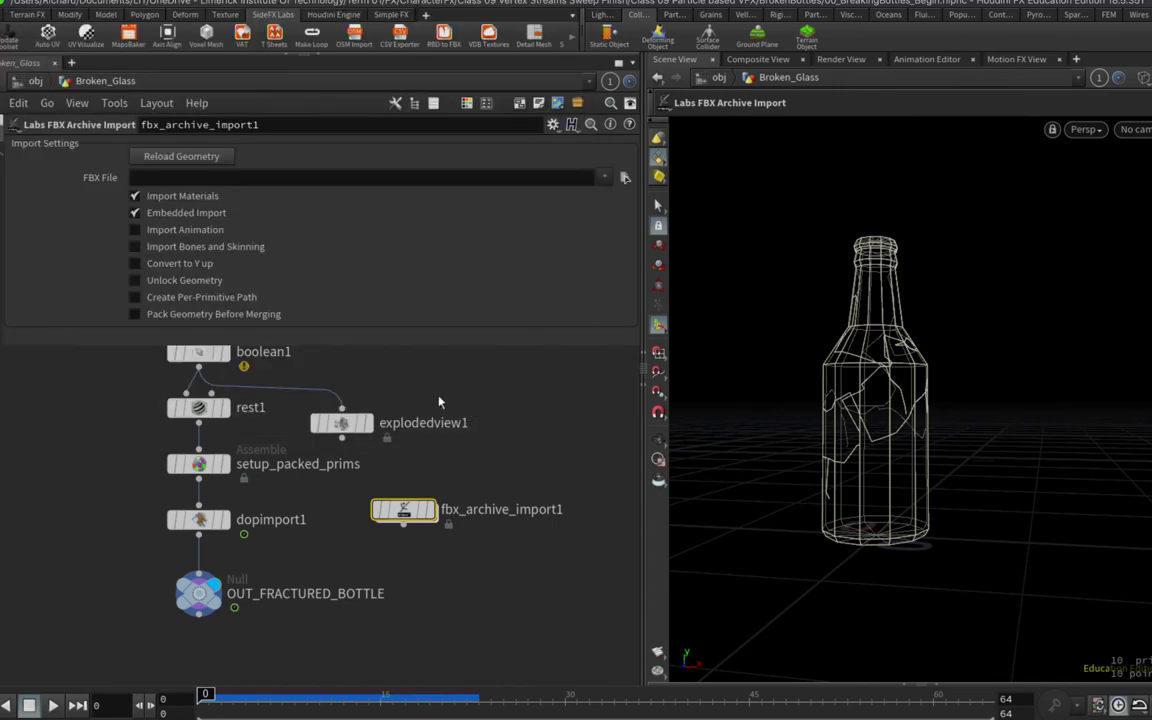
mouse_move(433, 512)
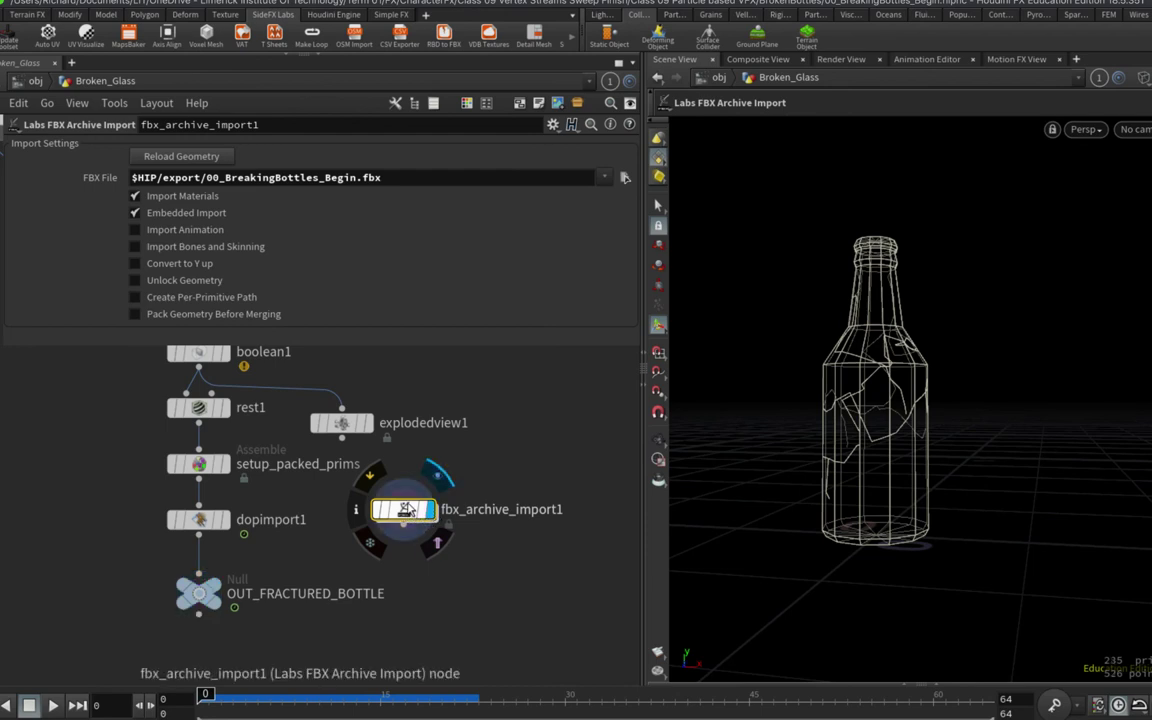
left_click(53, 705)
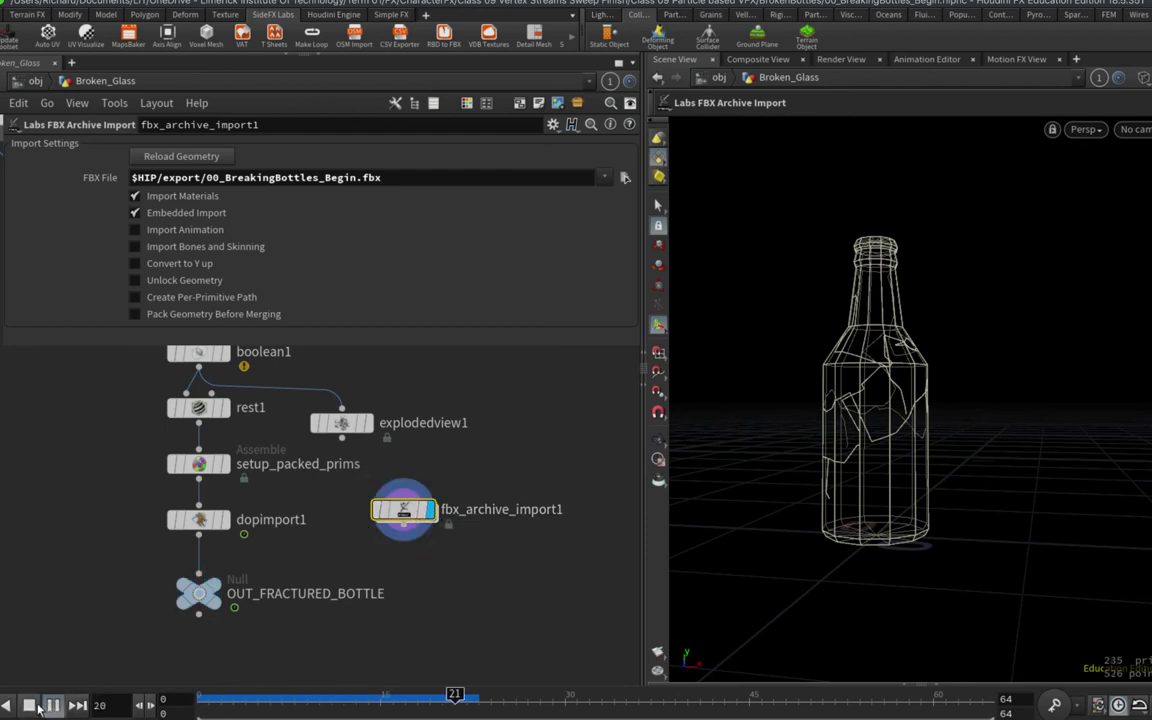
left_click(29, 705)
left_click(6, 705)
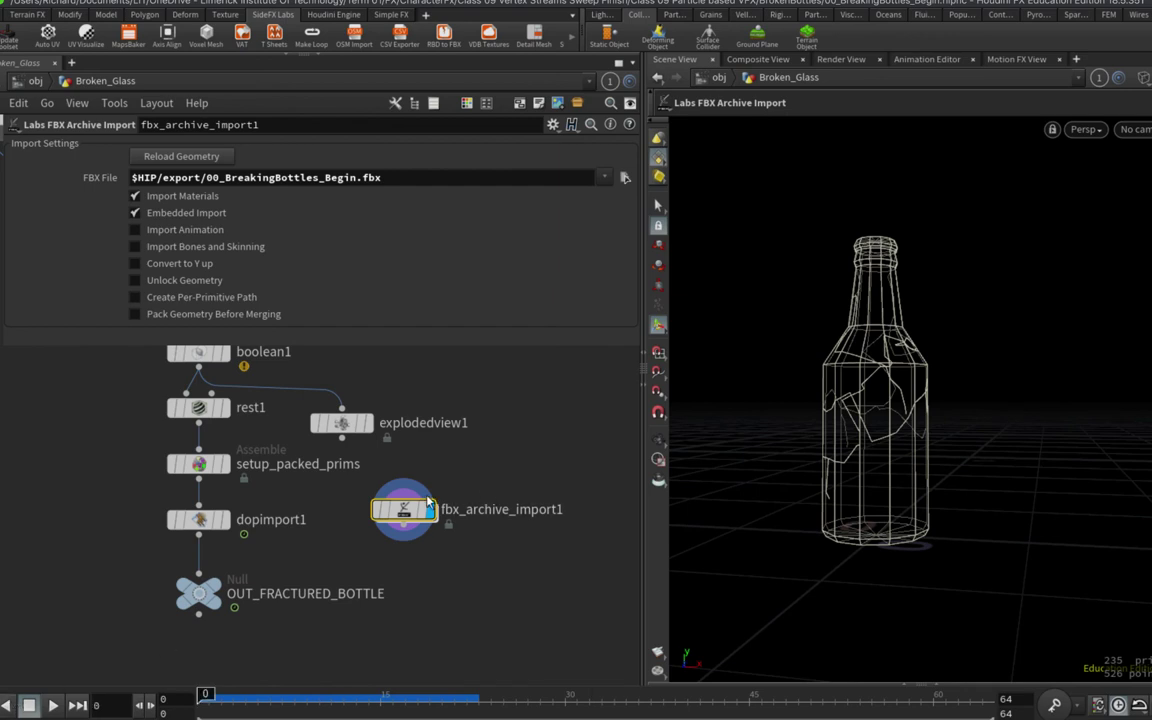
Enable Import Animation, reload the geometry, and replay to watch the bottle shatter
mouse_move(412, 512)
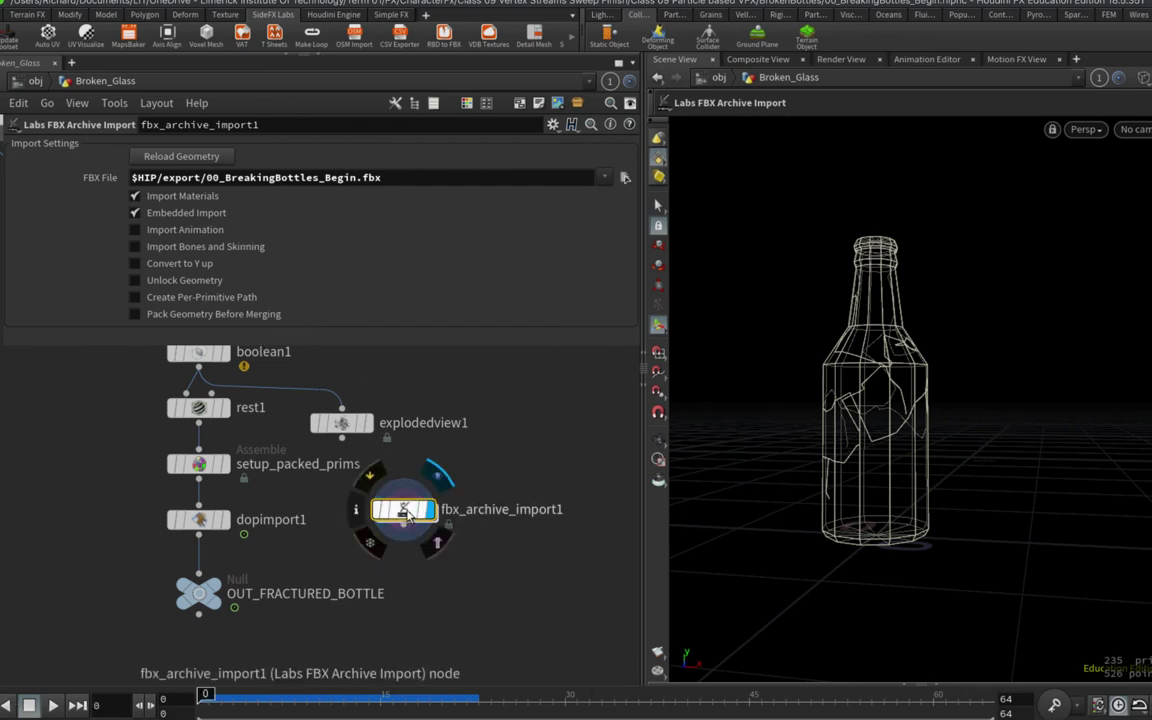
left_click(190, 230)
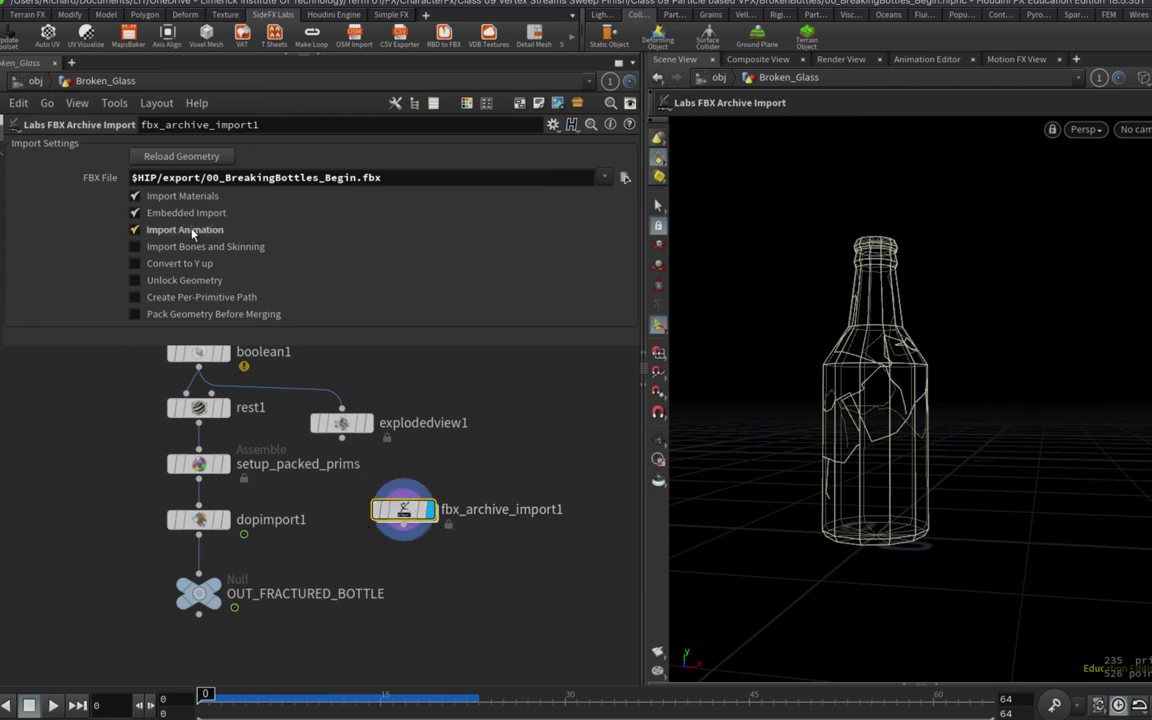
left_click(195, 158)
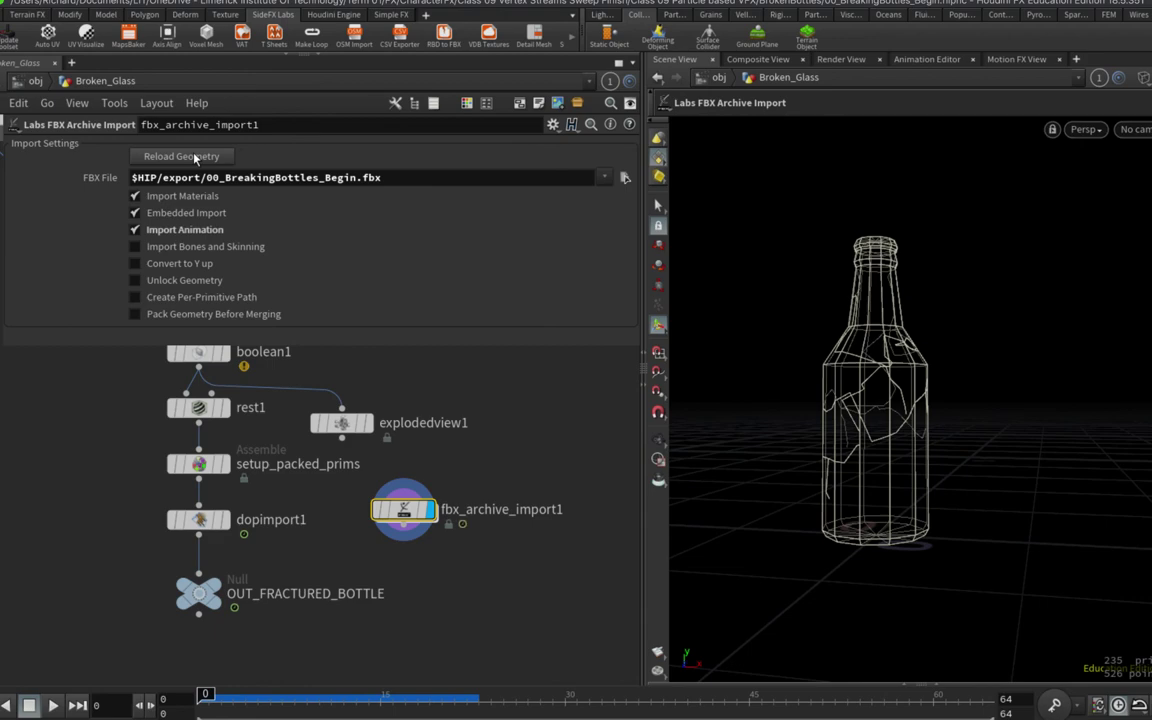
left_click(54, 705)
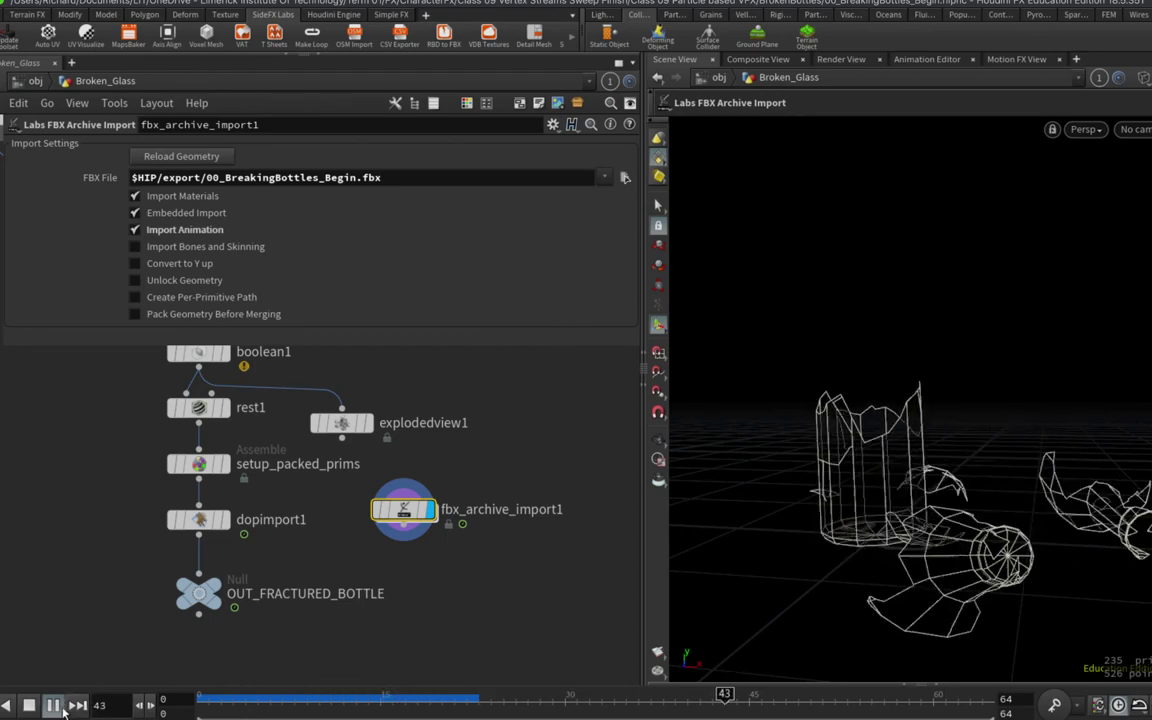
left_click(29, 705)
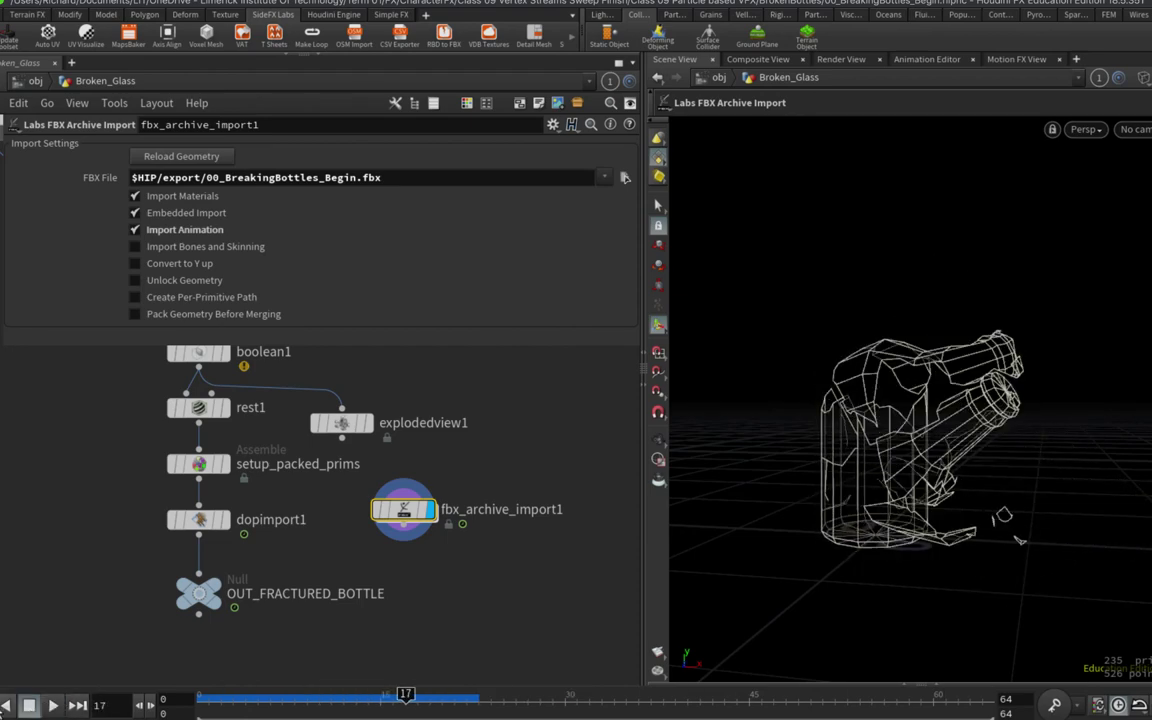
left_click(6, 705)
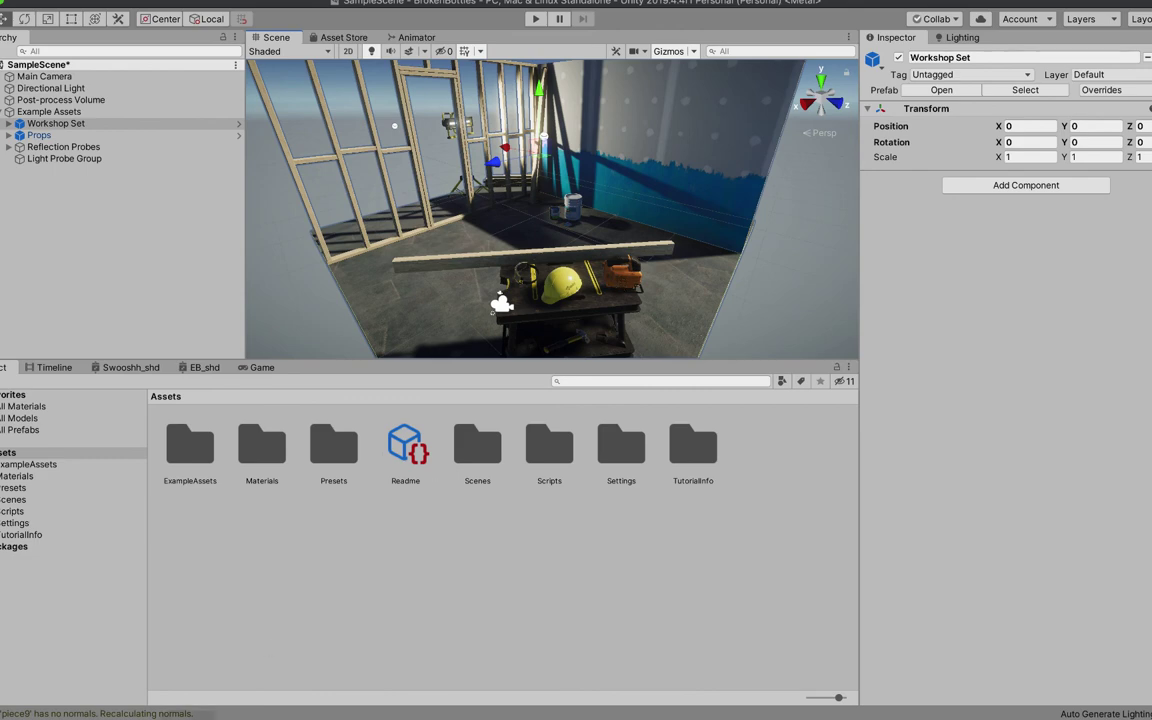
Bring 00_BreakingBottles_Begin.fbx from the Finder export folder into Unity's Assets and collapse it
mouse_move(144, 713)
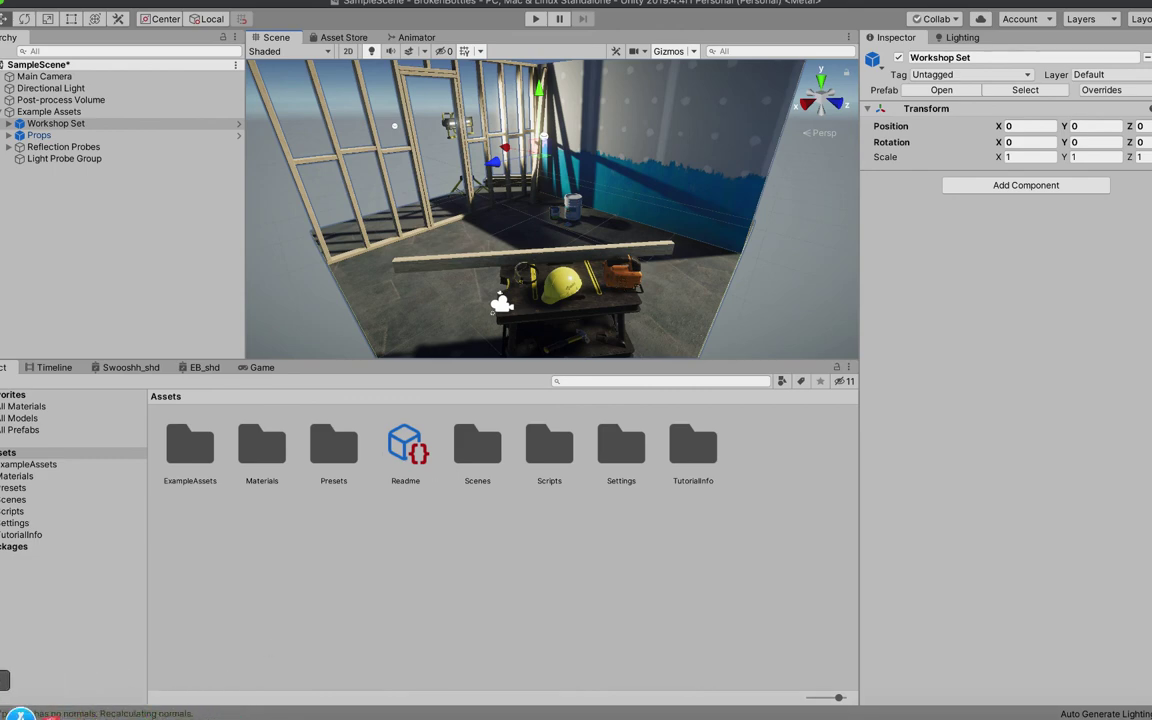
left_click(20, 715)
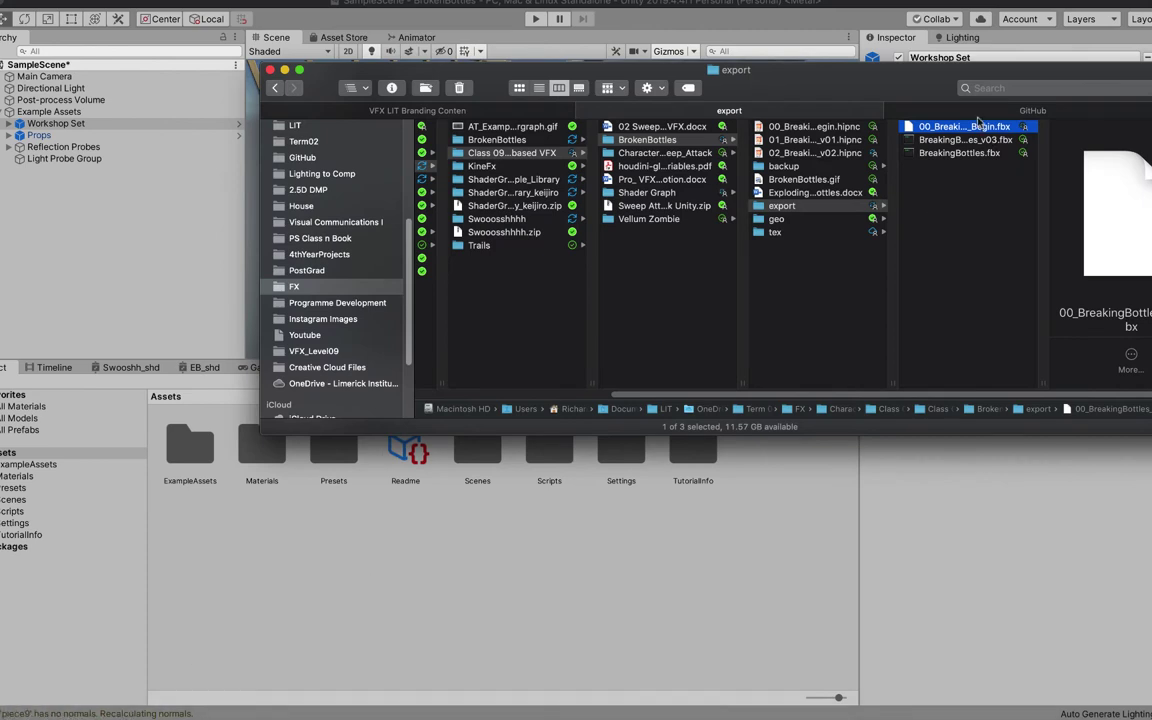
left_click_drag(965, 126, 350, 549)
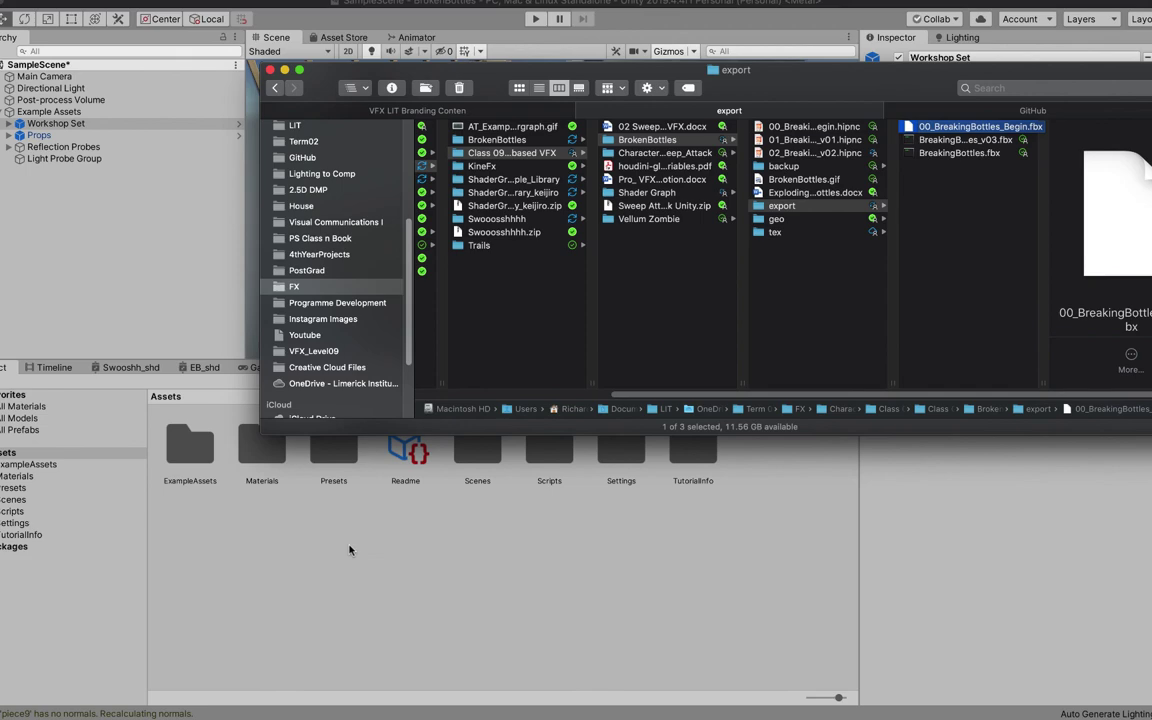
left_click(284, 70)
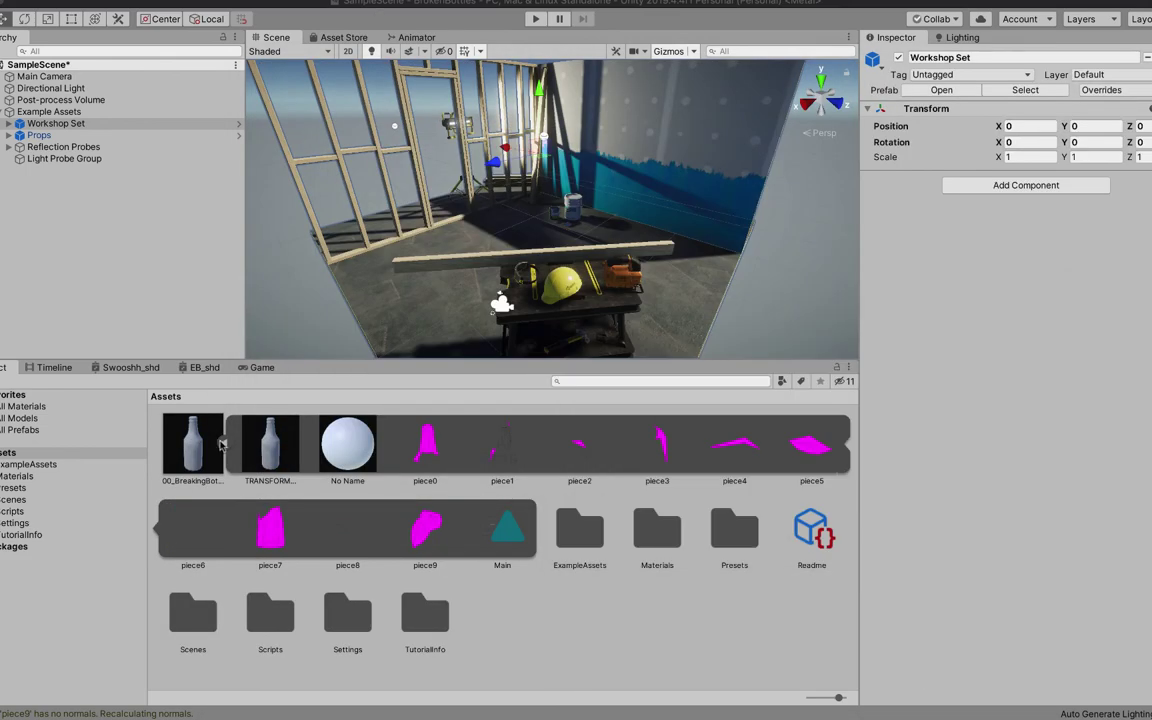
left_click(222, 444)
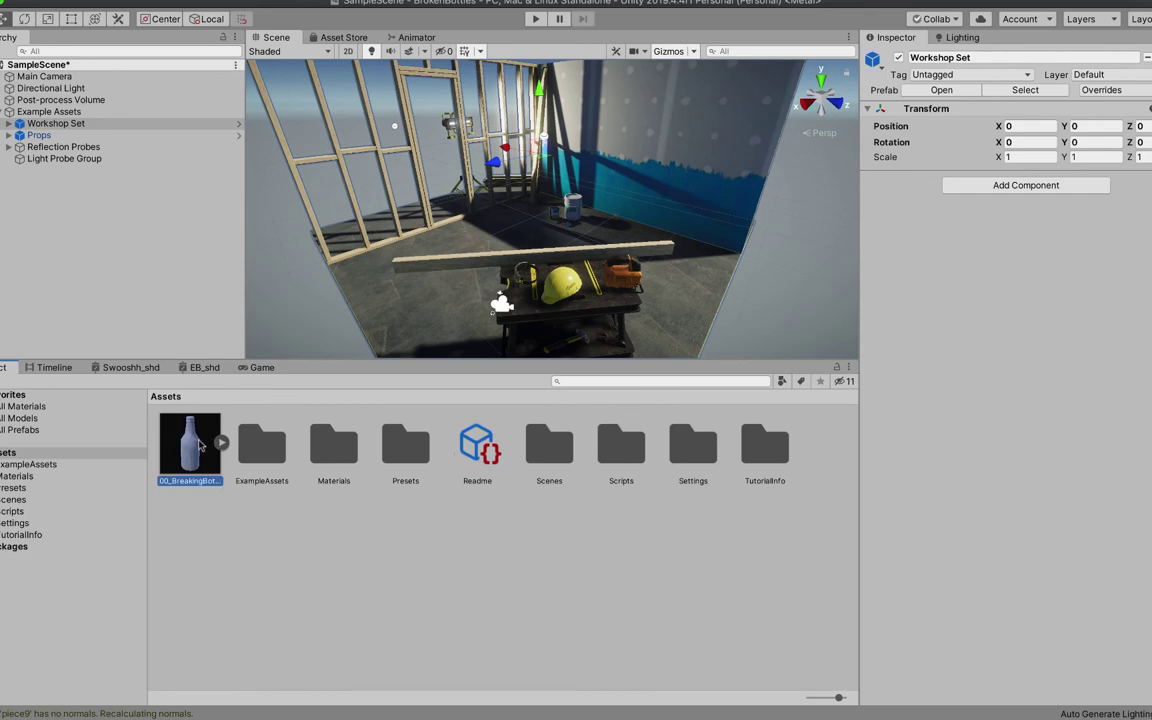
Set the bottle model's import scale factor to 100 and drag it into the scene
left_click(198, 445)
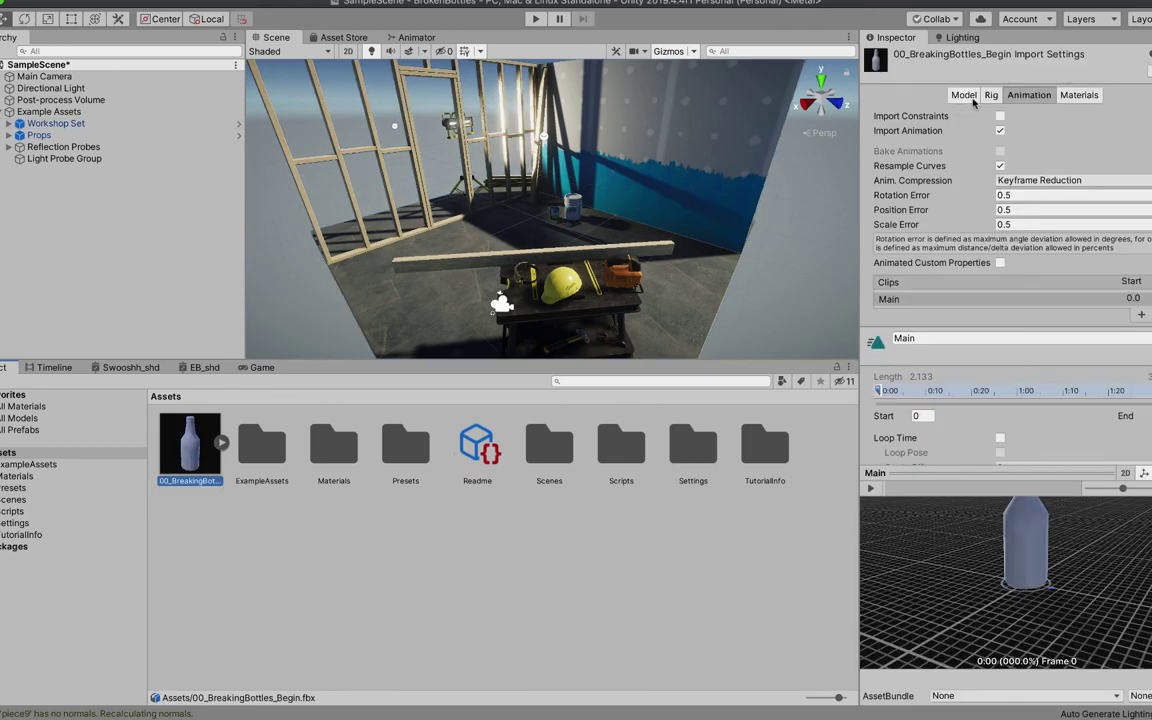
left_click(966, 96)
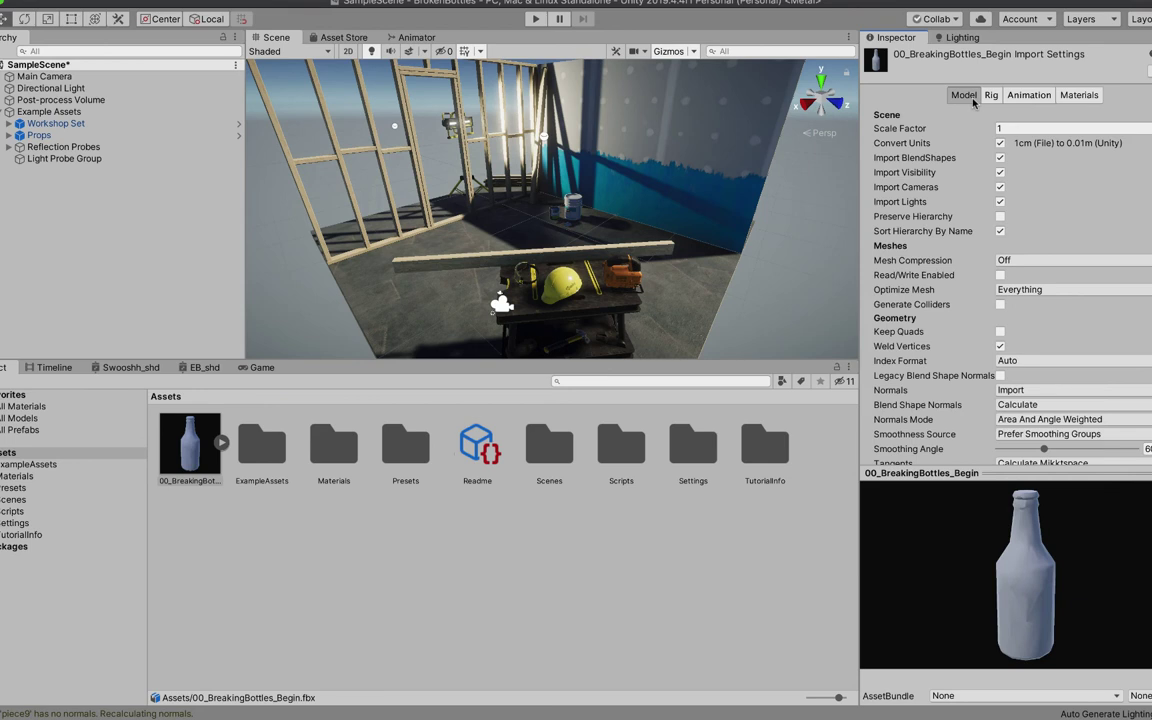
left_click(1017, 128)
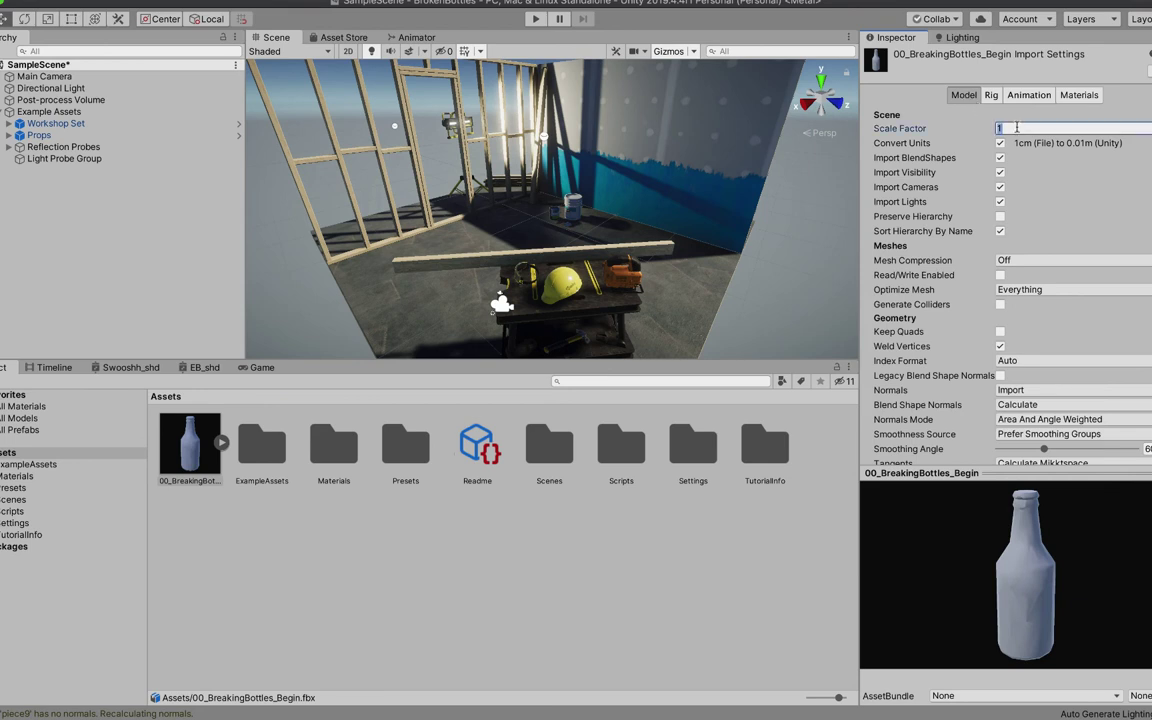
type("100")
scroll(1080, 245, "down", 2)
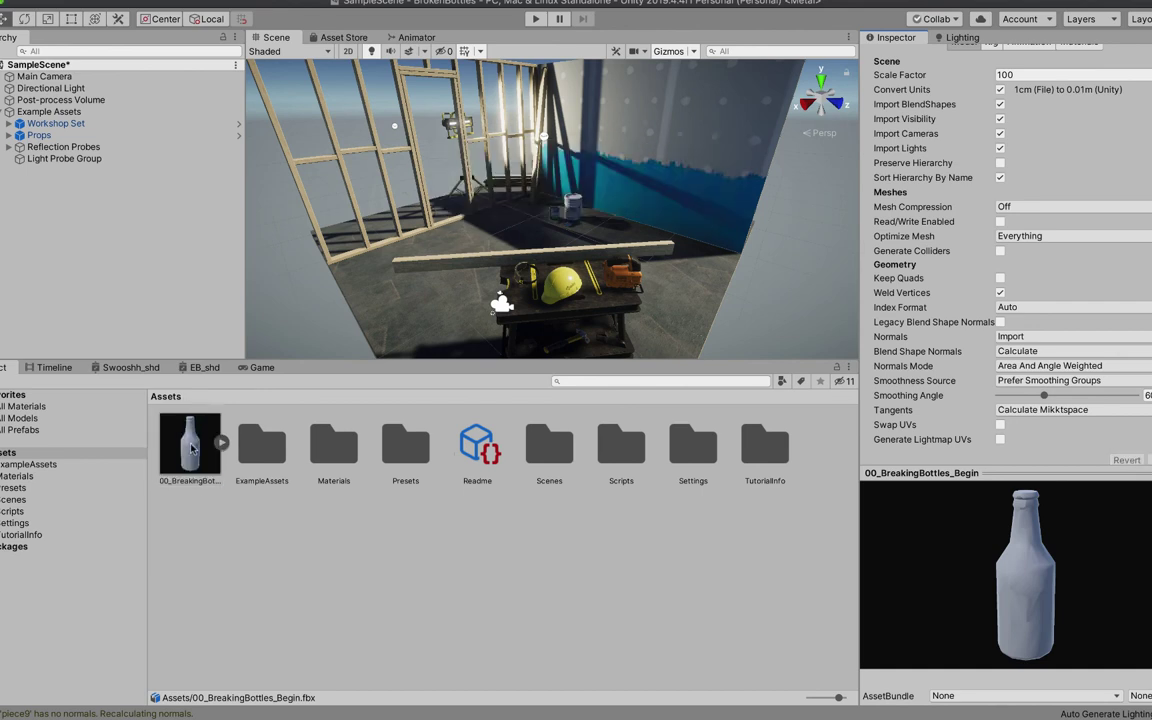
left_click_drag(190, 447, 51, 200)
Frame the placed bottle and open the Animator window from the Window > Animation menu
key("f")
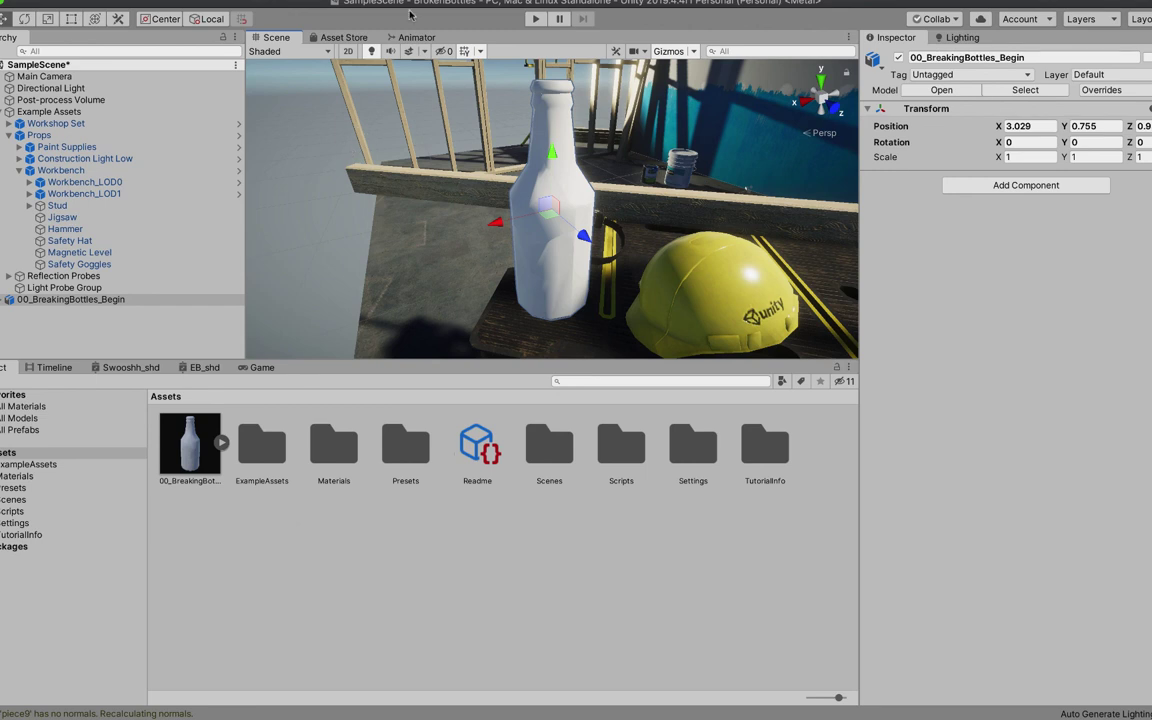
left_click(364, 3)
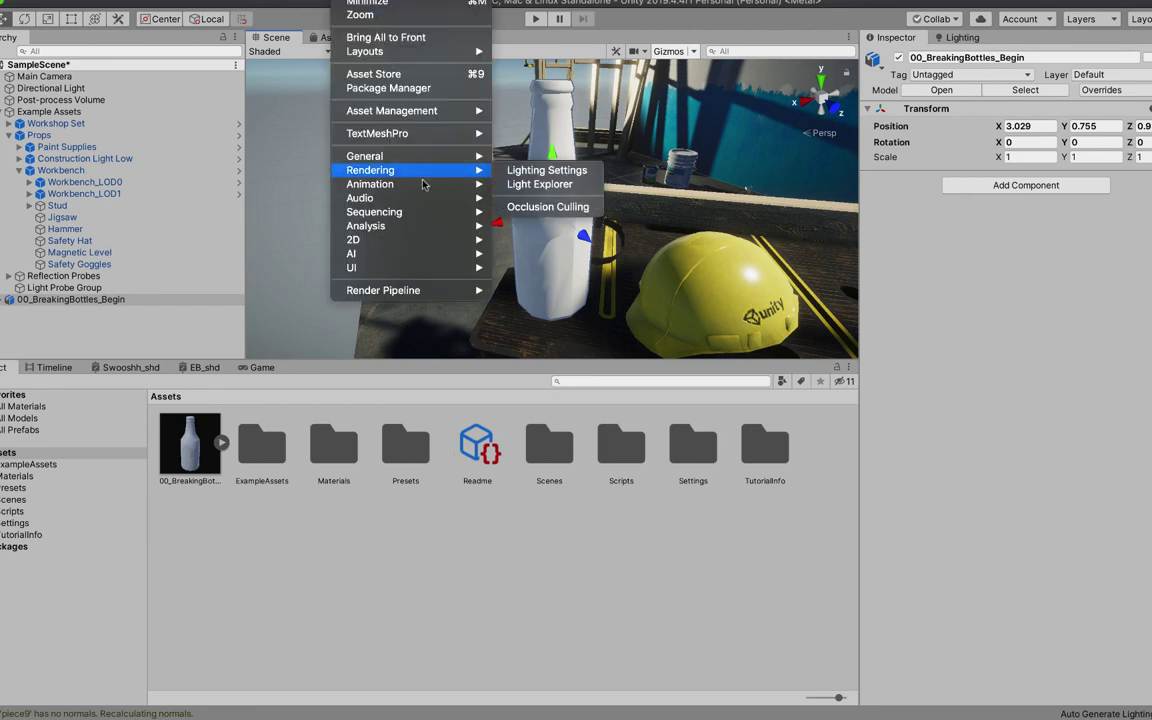
mouse_move(380, 184)
left_click(556, 199)
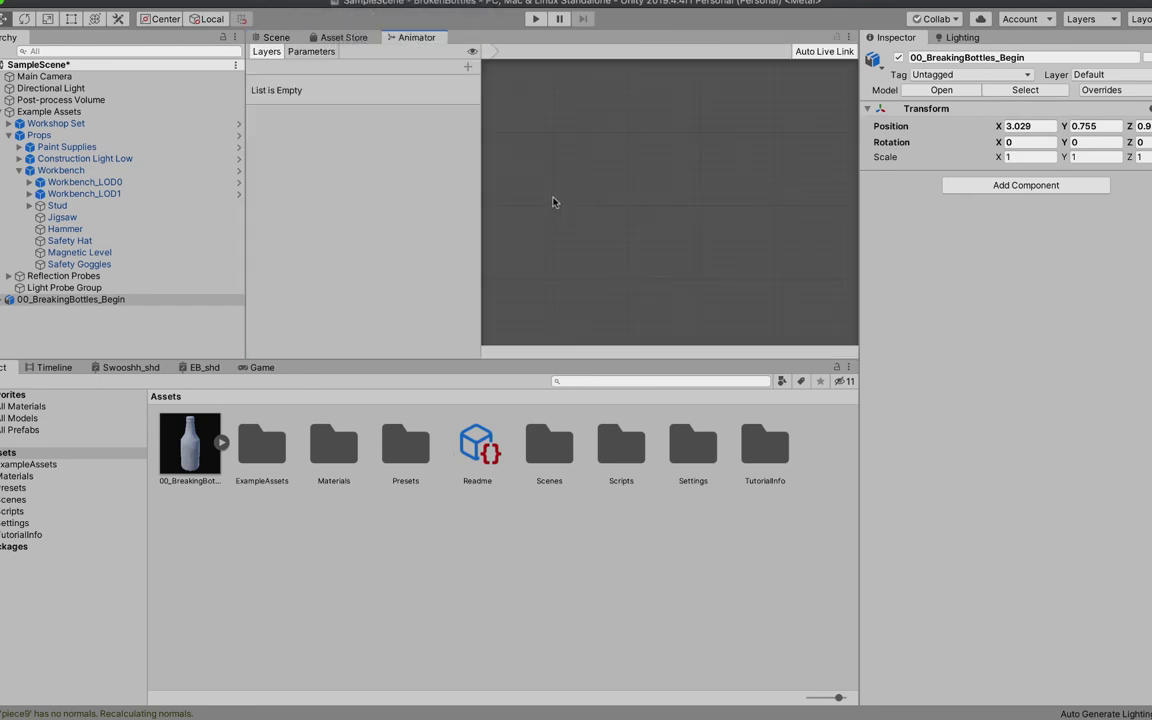
Create a new Animator Controller in Assets named BreakingBottle
right_click(220, 516)
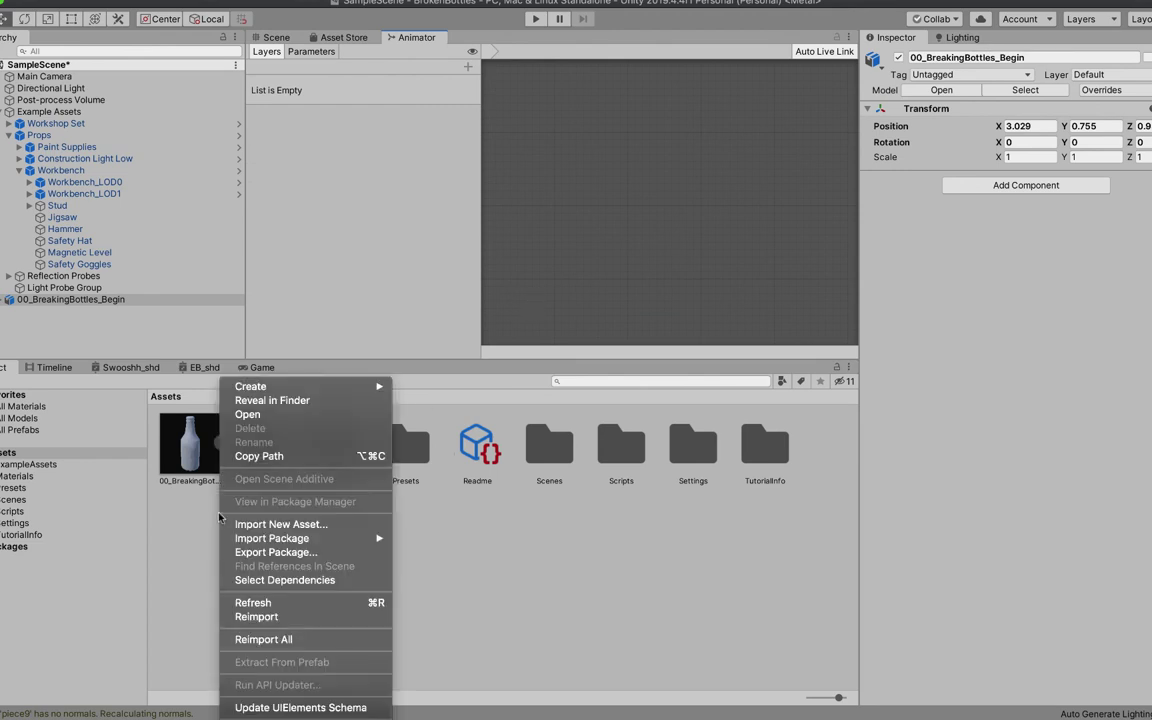
mouse_move(360, 387)
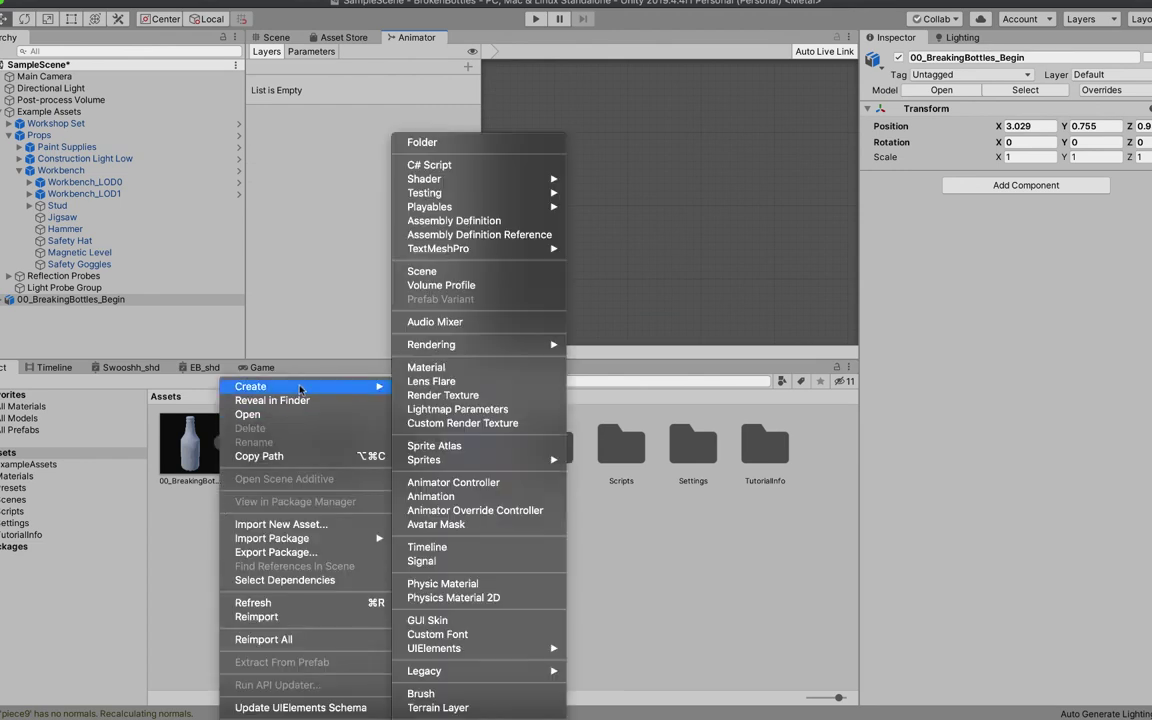
left_click(468, 483)
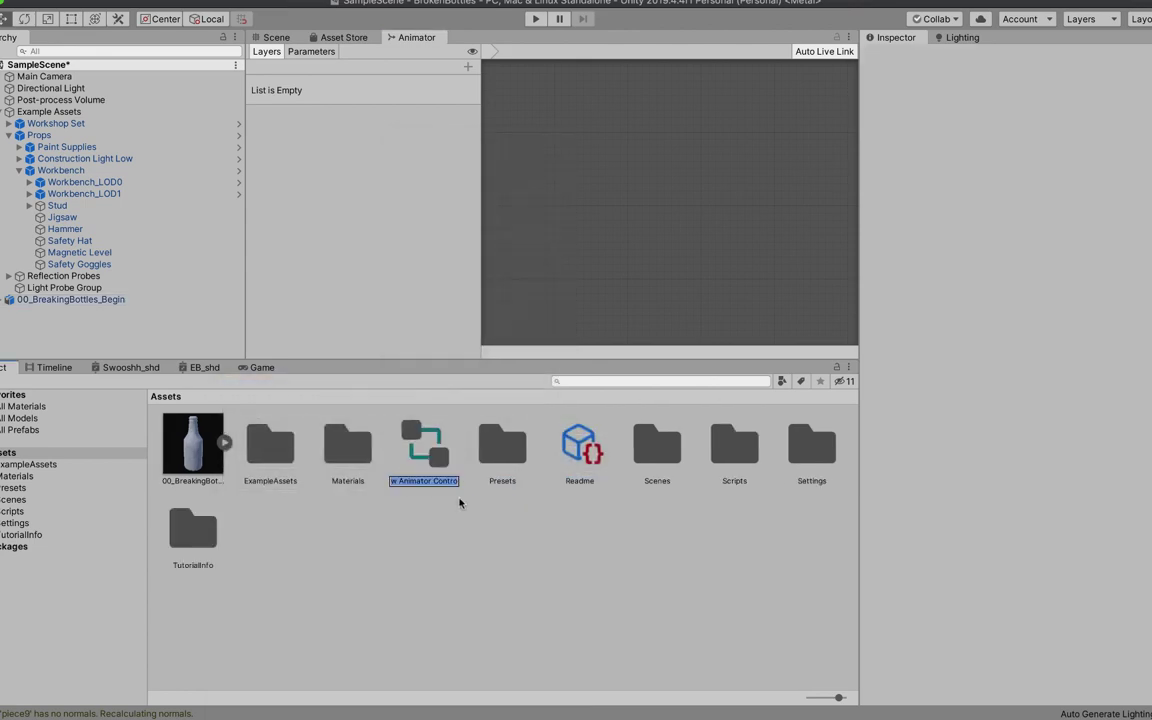
type("BreakingBottle")
key("Return")
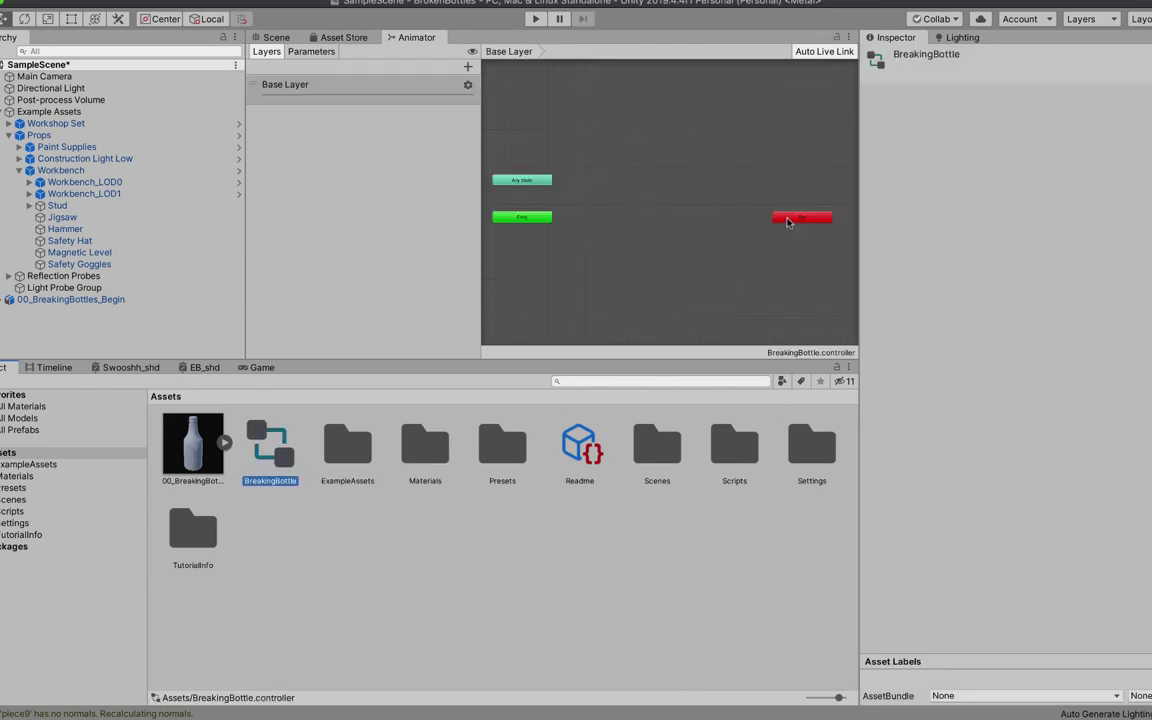
Move Exit near Entry, then preview the bottle FBX's shatter clip in its Animation import settings
left_click_drag(782, 221, 530, 234)
scroll(518, 271, "up", 5)
scroll(518, 271, "down", 3)
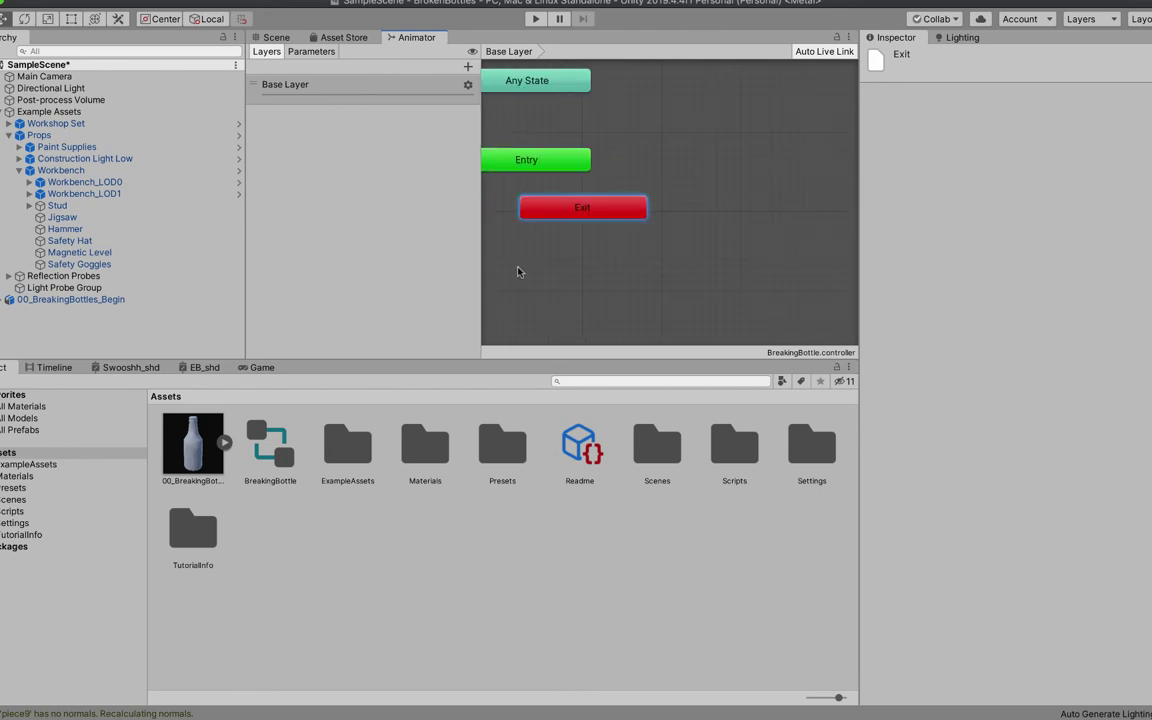
left_click(224, 443)
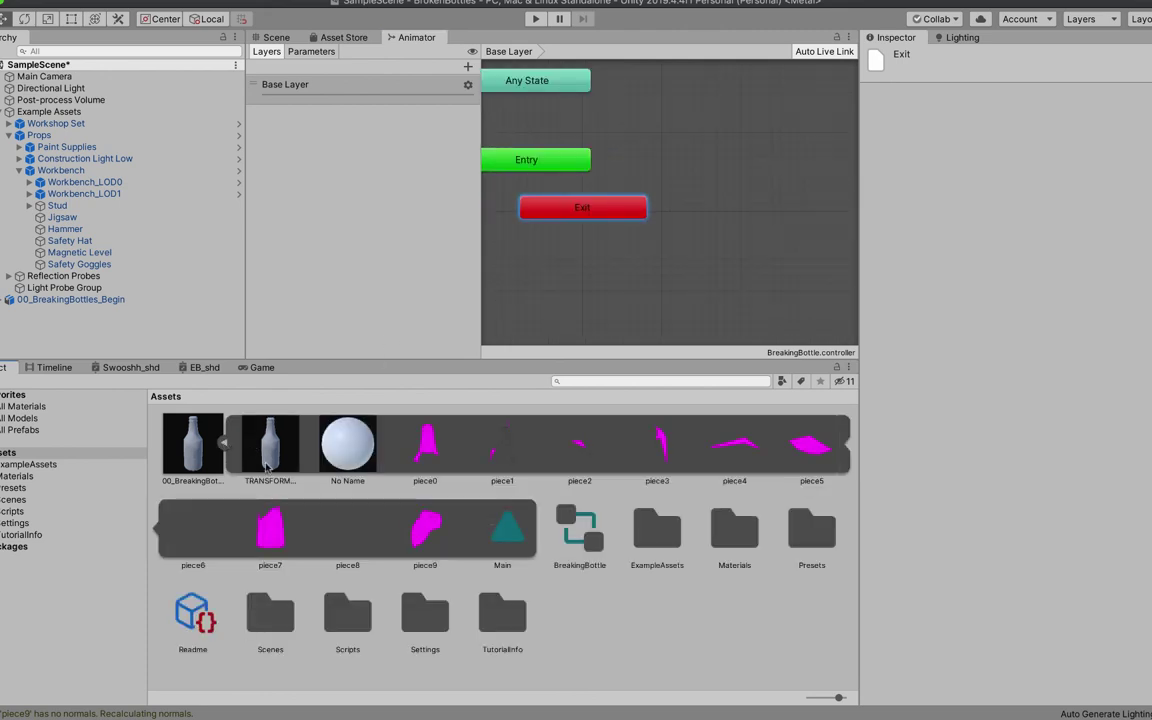
left_click(196, 440)
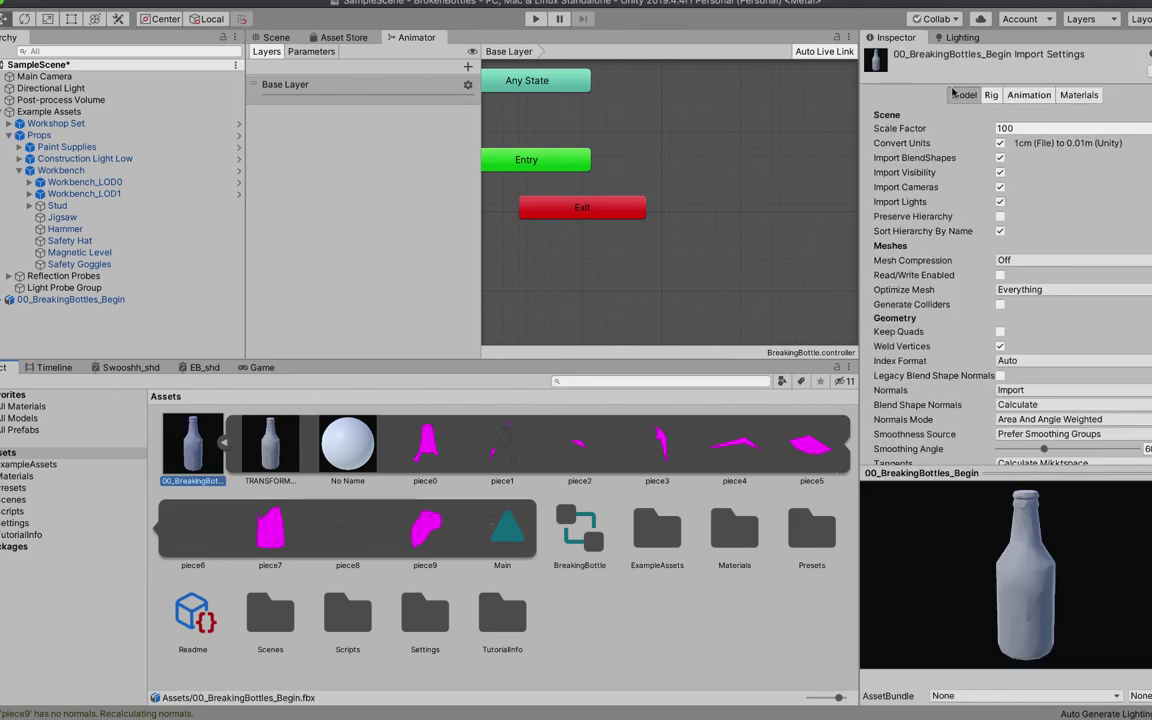
left_click(1029, 95)
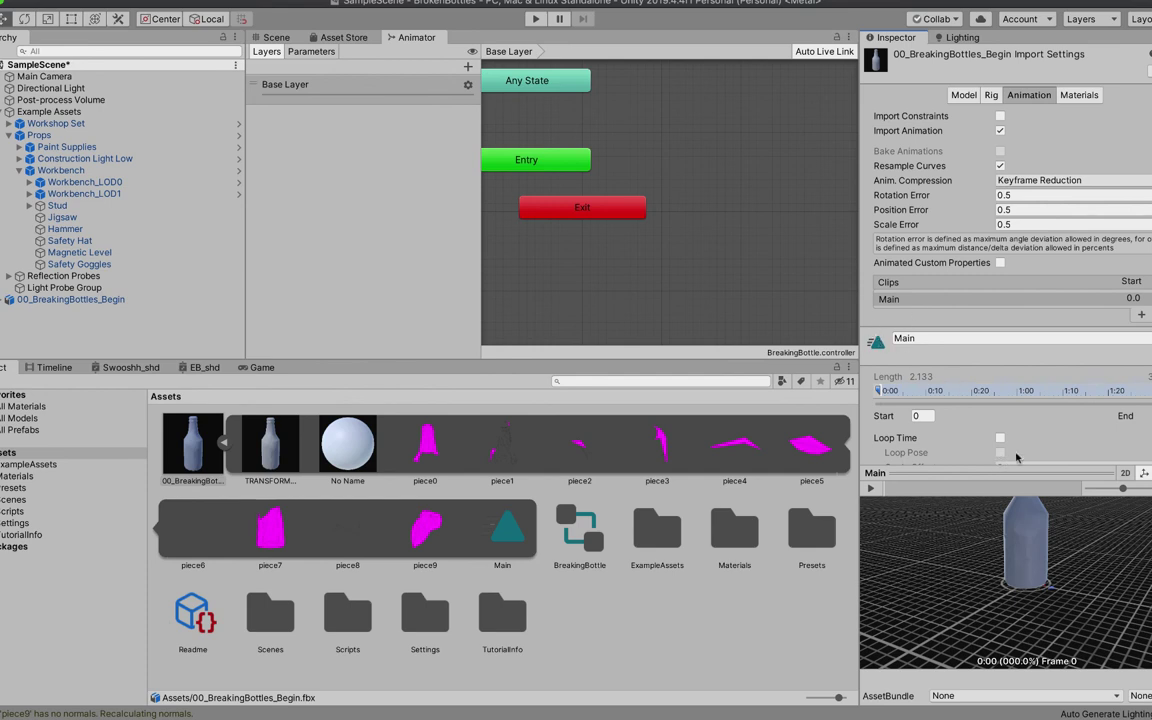
left_click(871, 489)
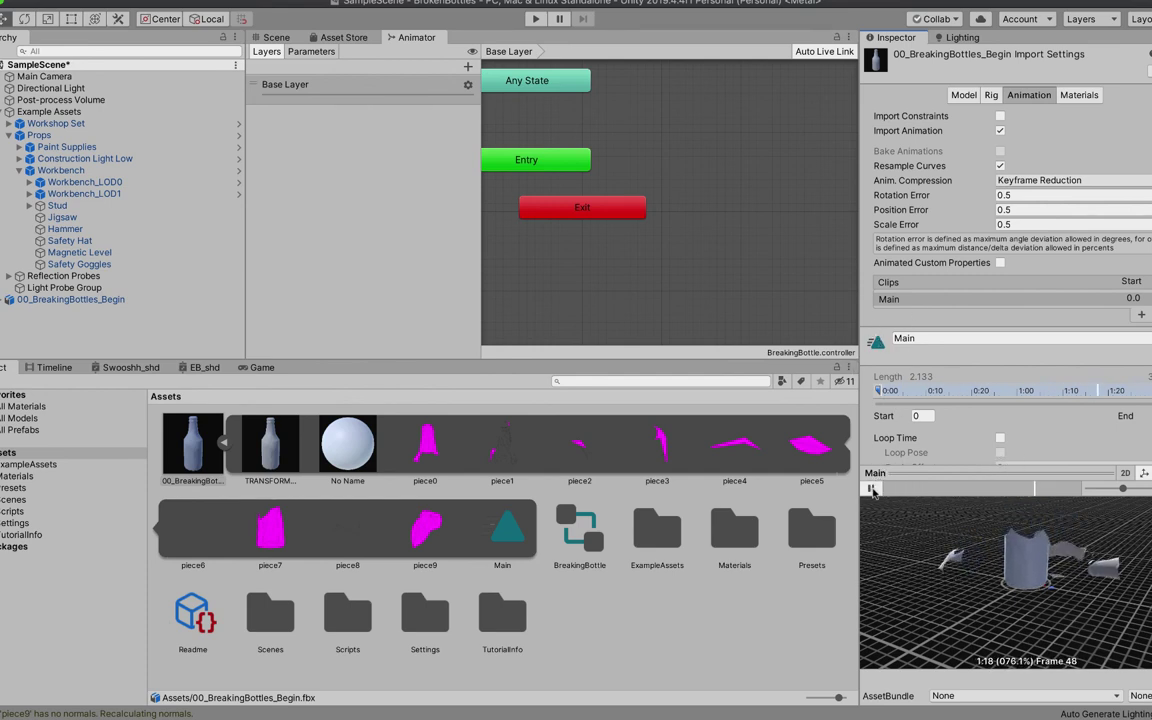
left_click(871, 489)
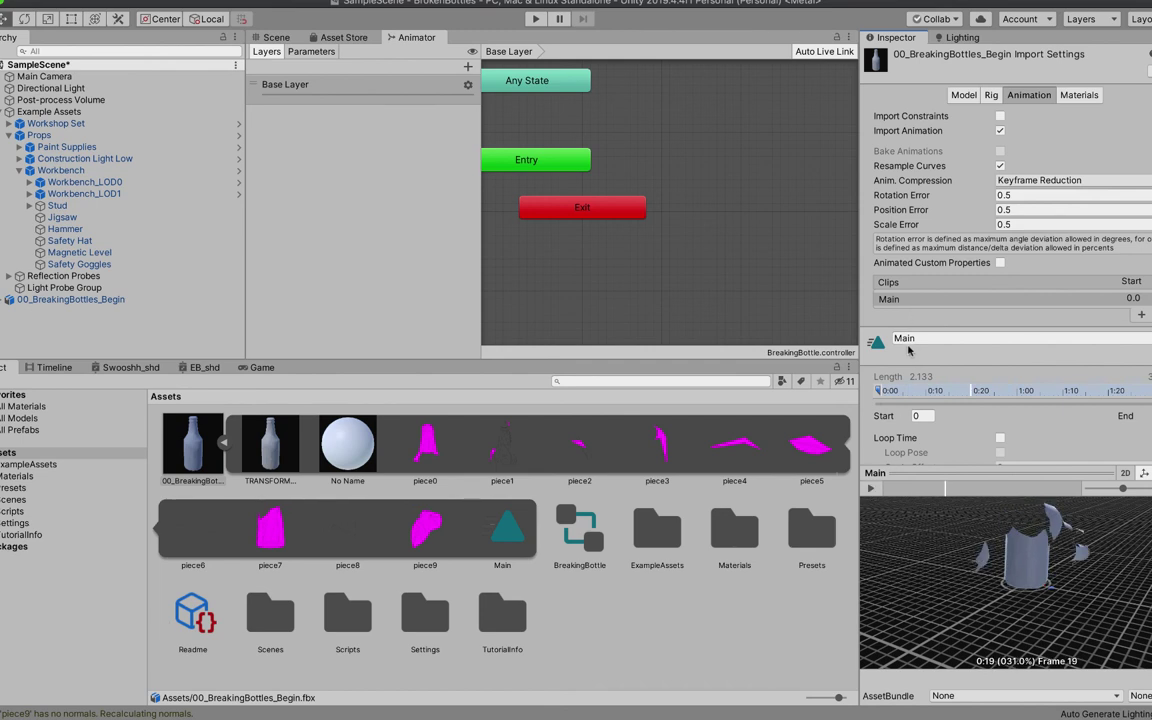
Rename the Main clip to BreakingBottle and drag it into the Animator graph as the default state
left_click(905, 339)
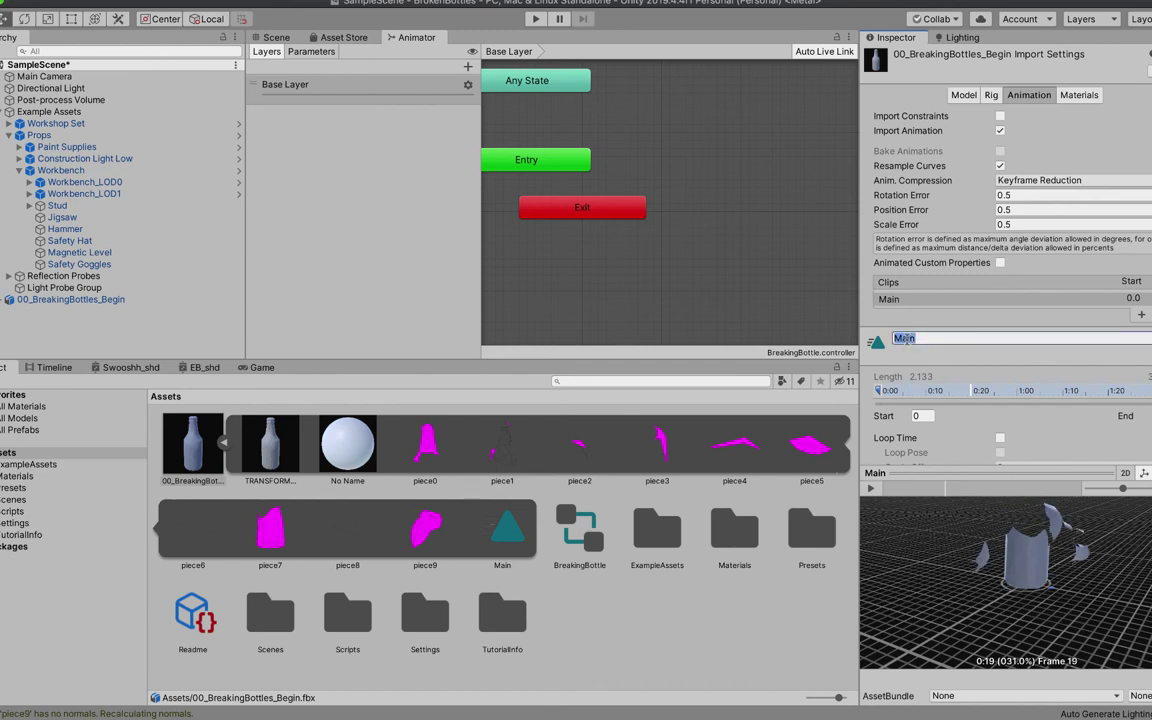
type("BreakingBottle")
key("Return")
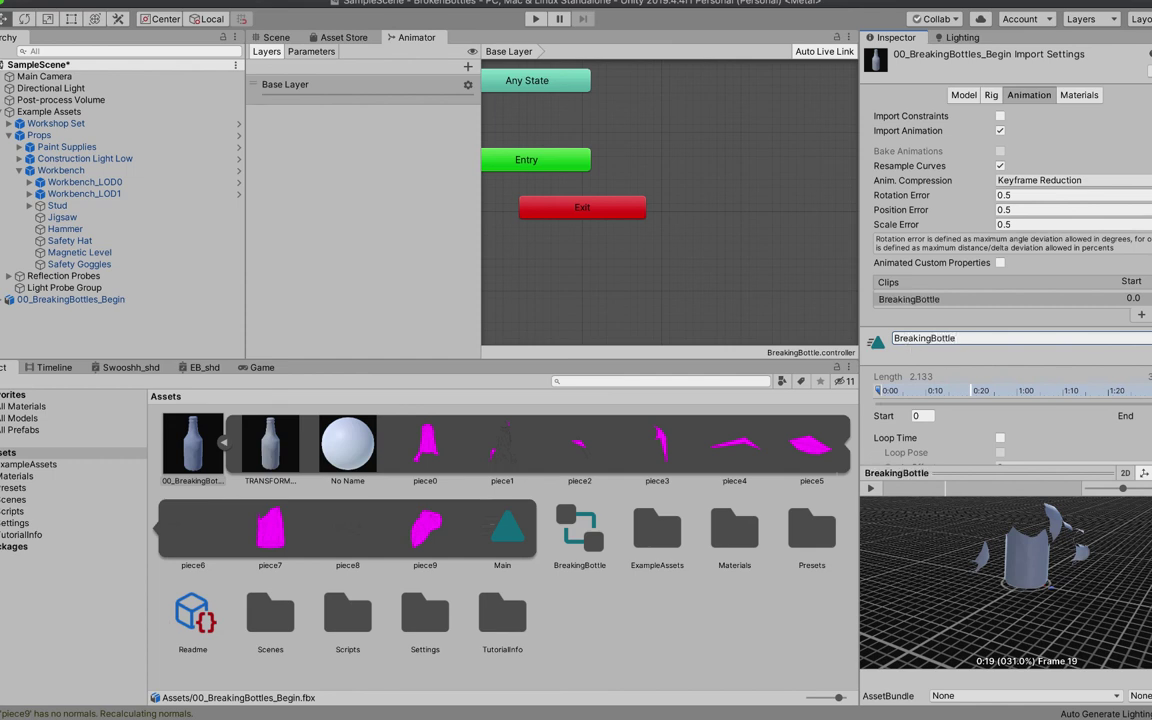
scroll(1005, 250, "down", 5)
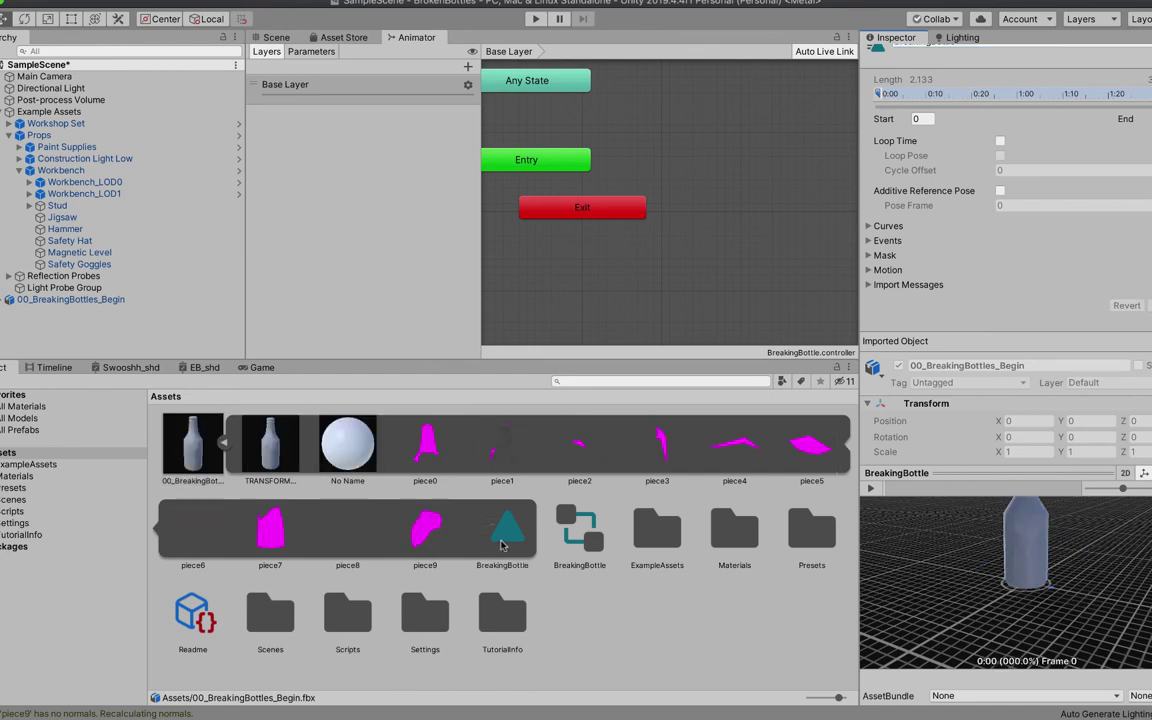
left_click_drag(509, 535, 619, 244)
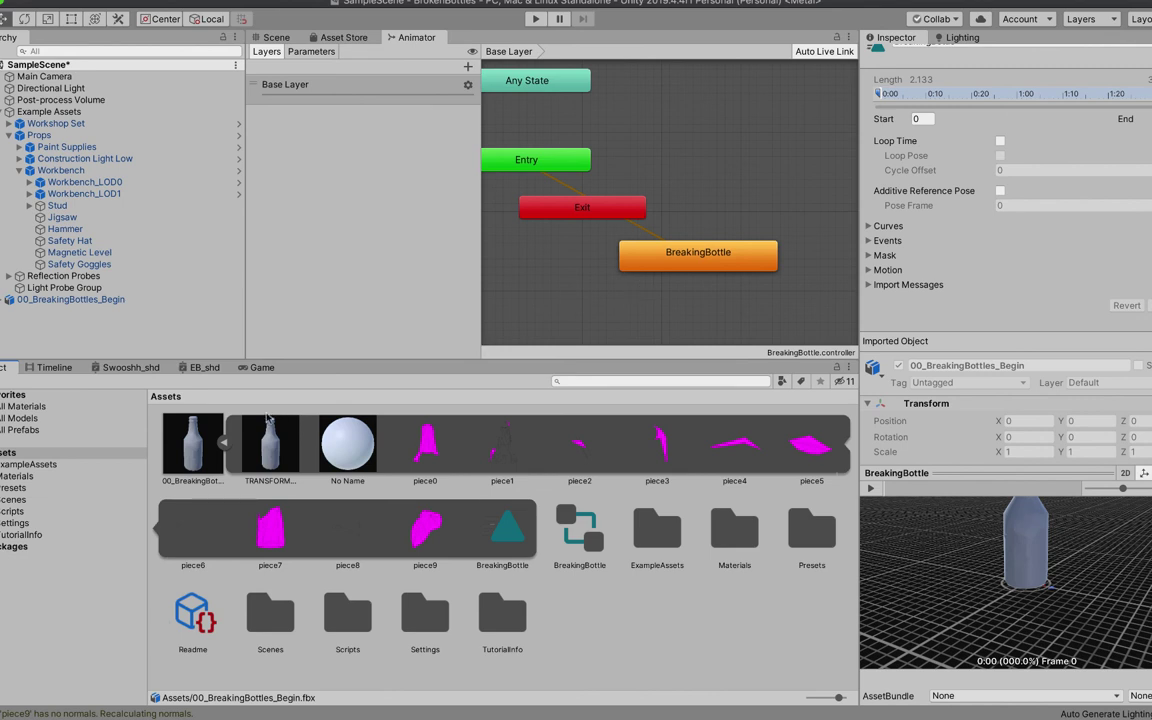
Select the scene's bottle, add an Animator component, and assign the BreakingBottle controller to it
left_click(224, 443)
left_click(197, 452)
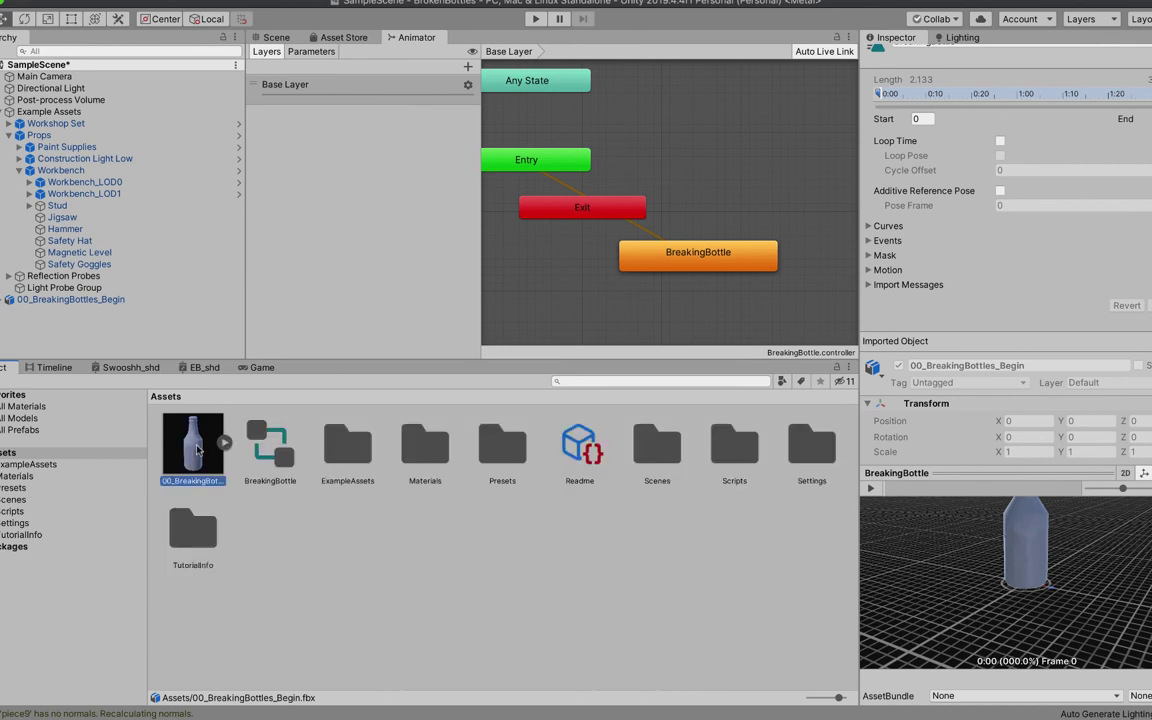
left_click(274, 37)
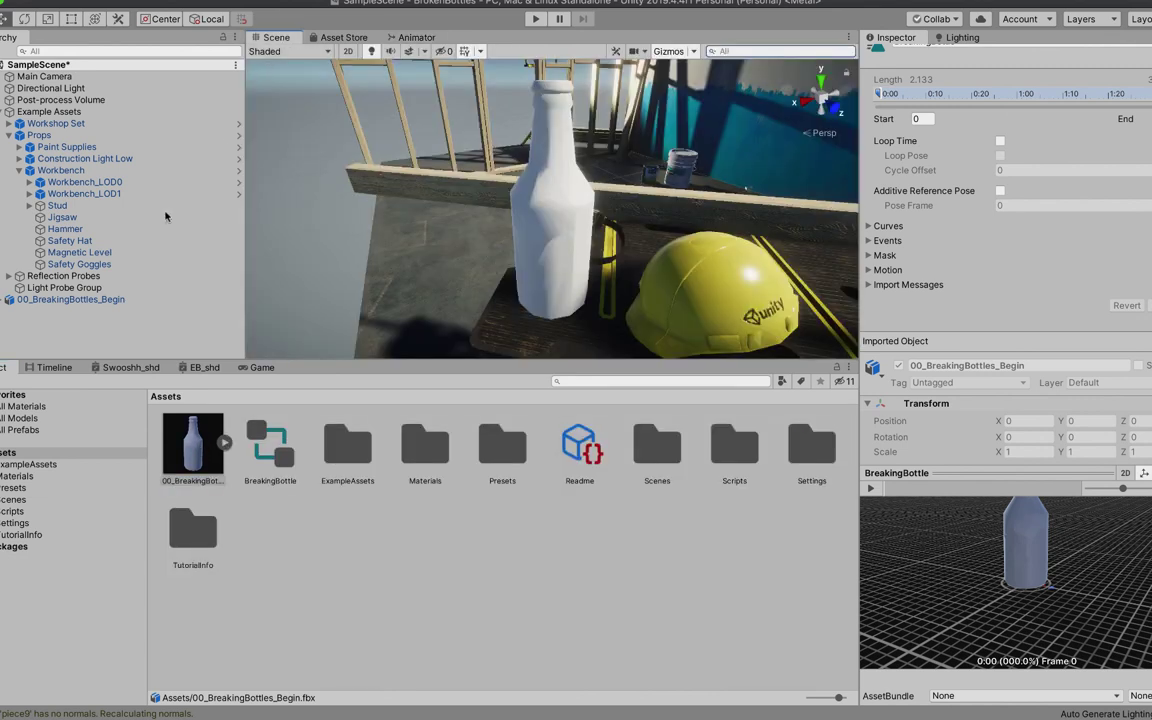
left_click(176, 437)
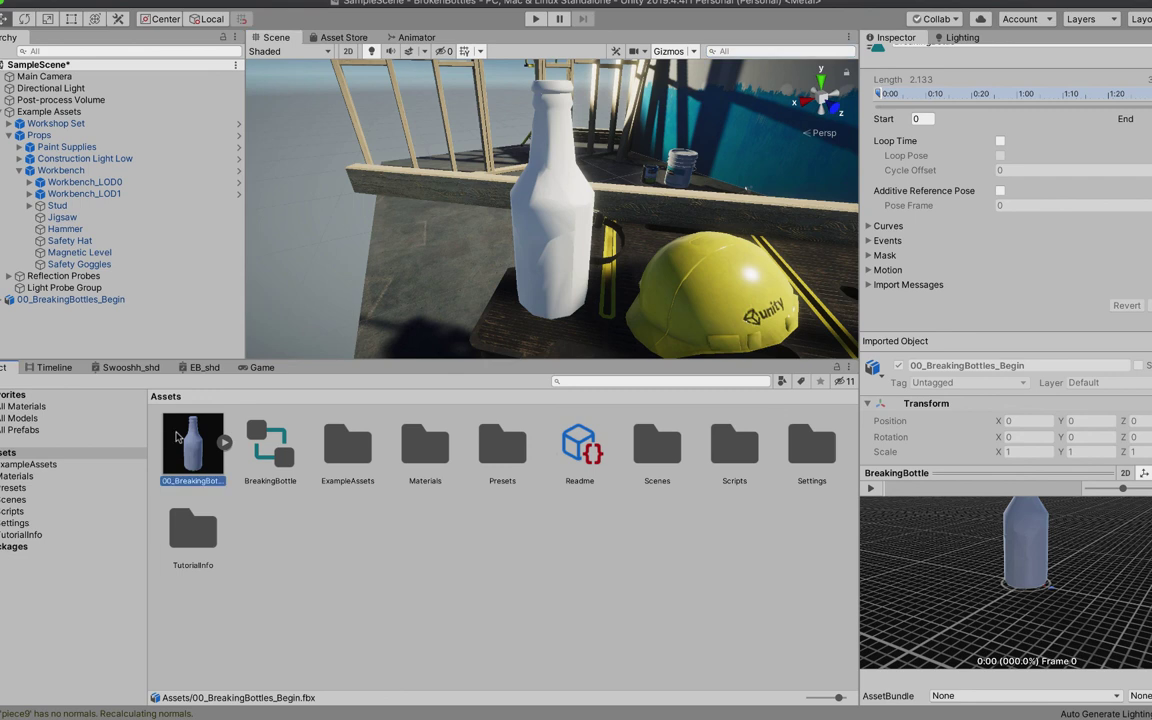
left_click(115, 300)
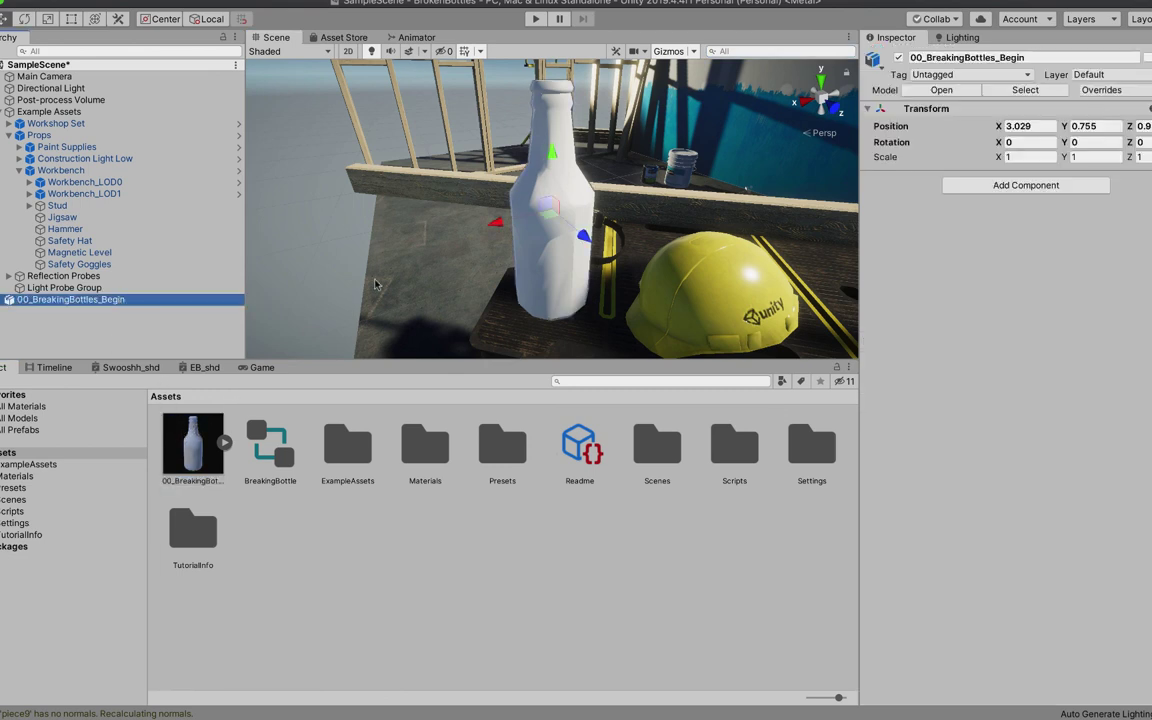
left_click(1023, 190)
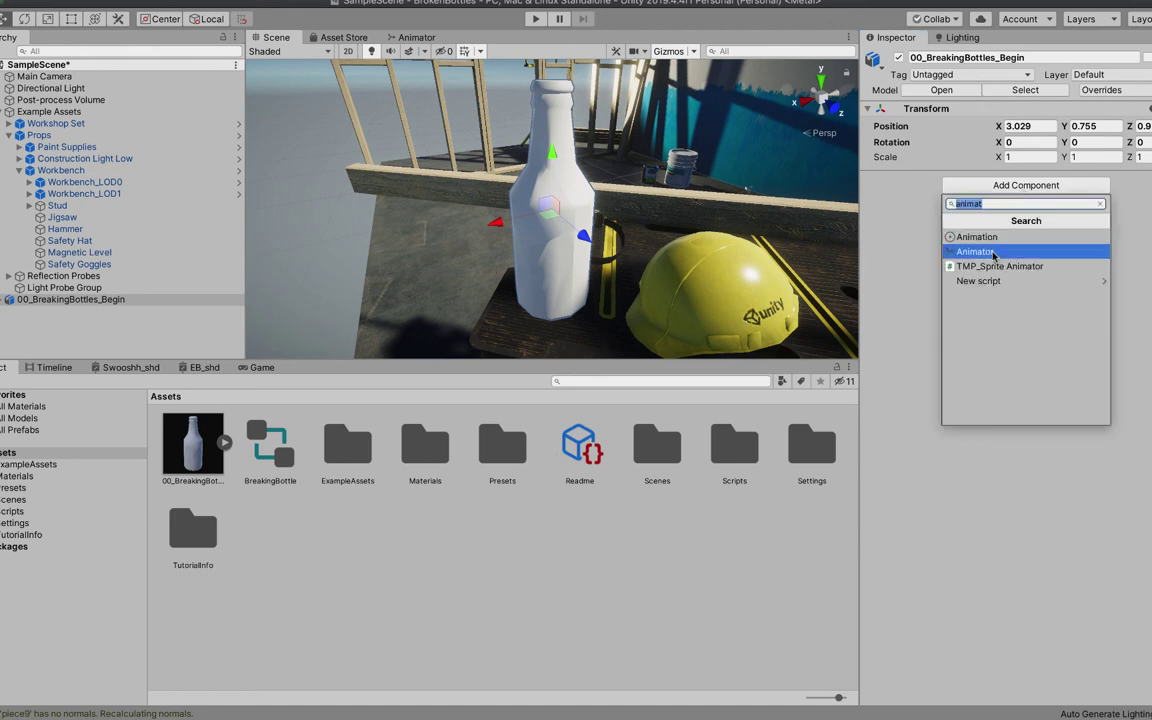
left_click(985, 252)
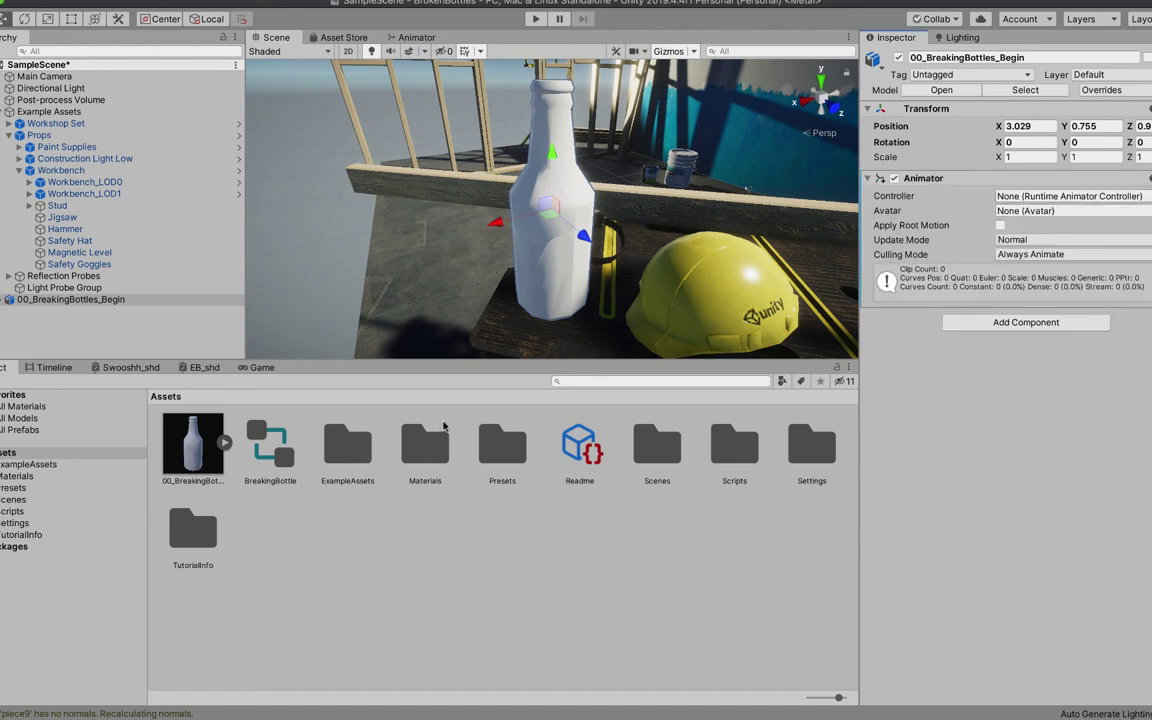
left_click_drag(270, 448, 1036, 198)
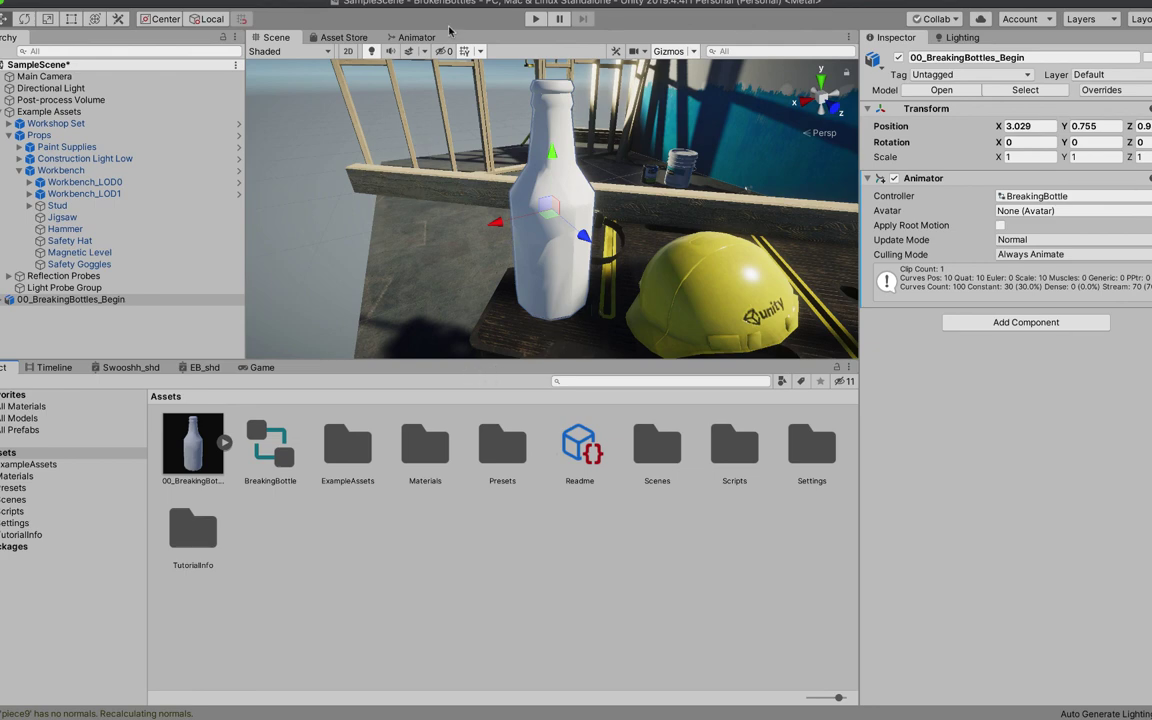
Enter Play mode to run the scene and watch the bottle shatter
left_click(536, 19)
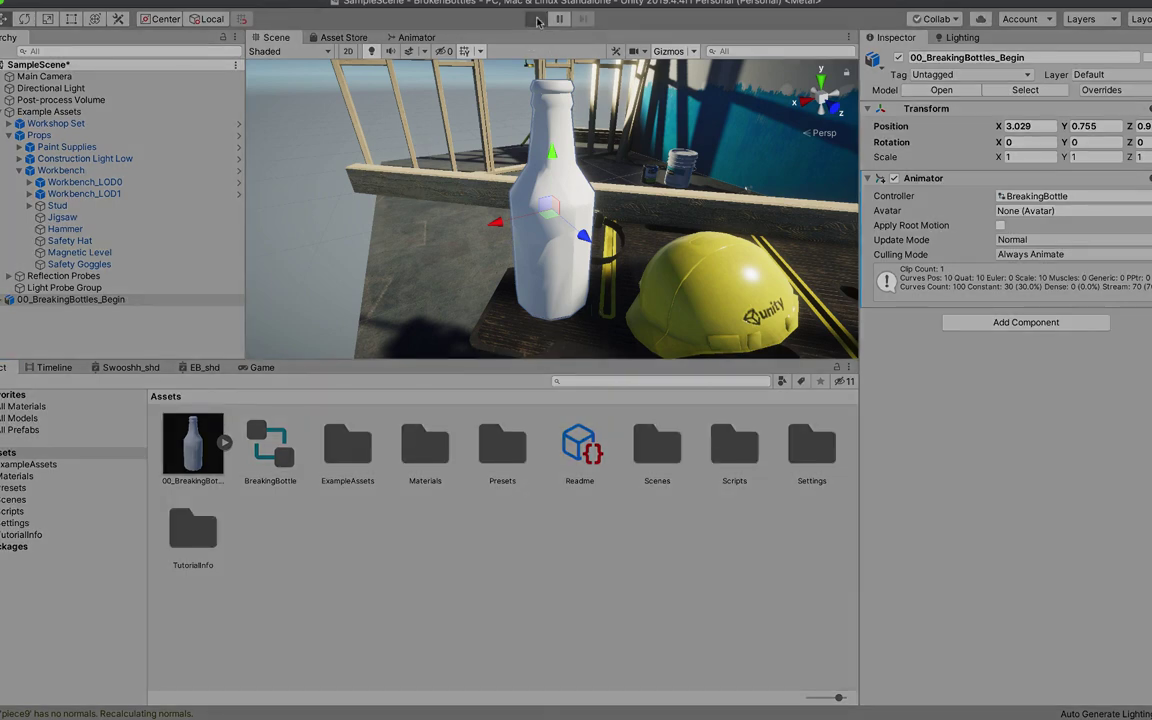